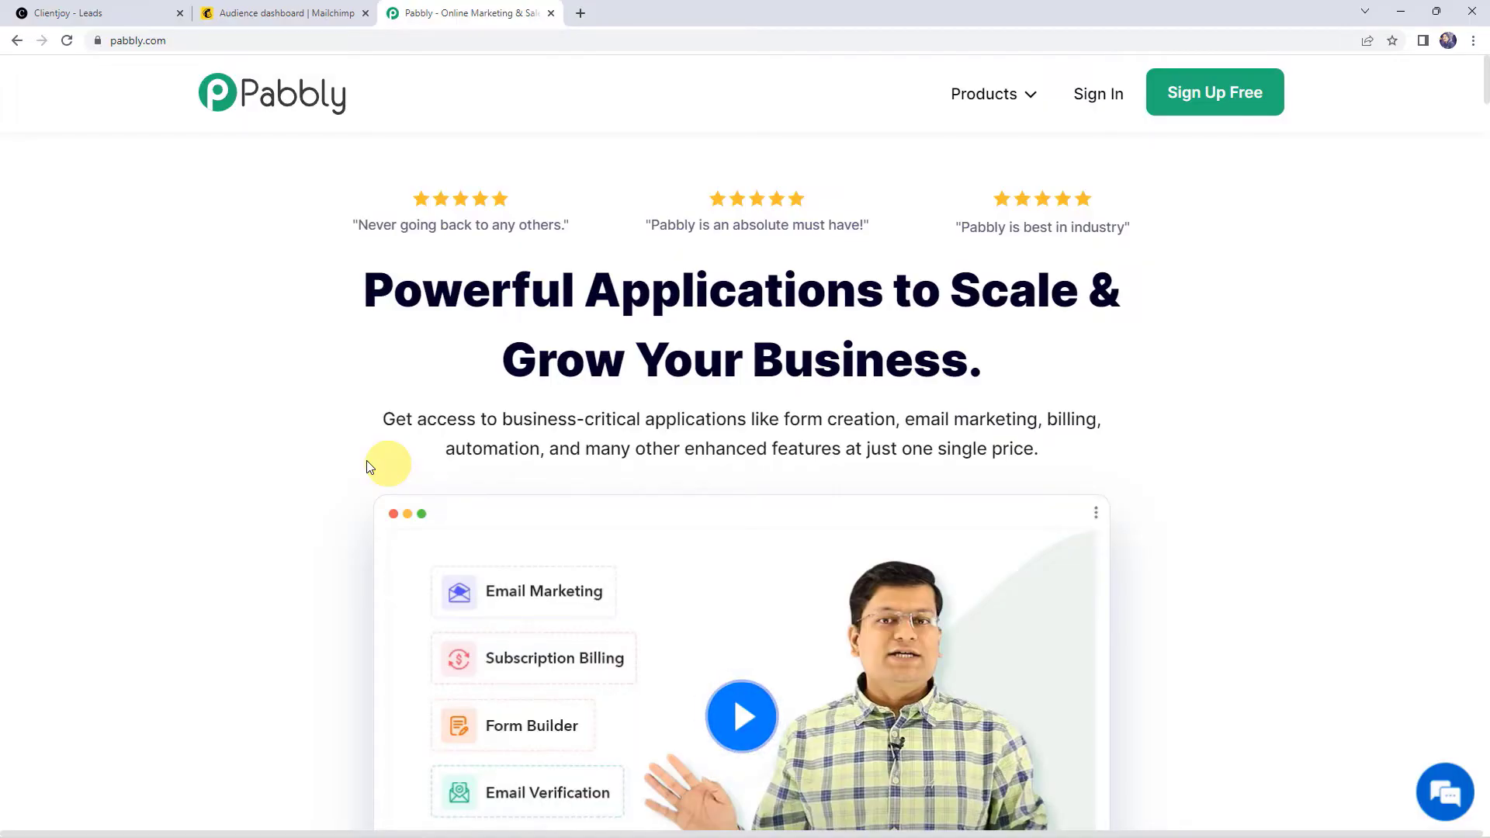
Step: Sign in on pabbly.com and open Pabbly Connect from the All Apps page
left_click(184, 44)
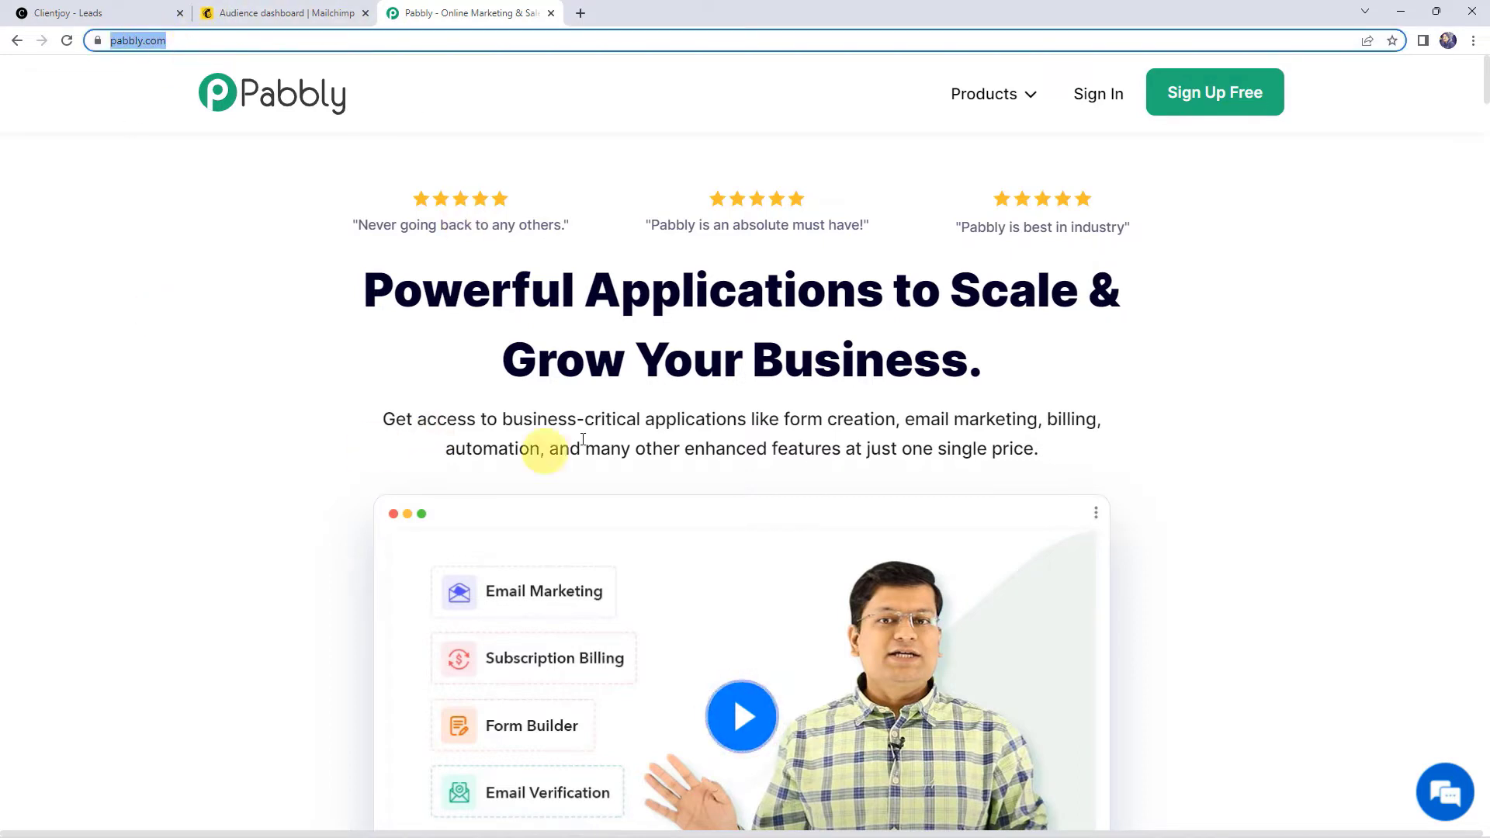
left_click(771, 444)
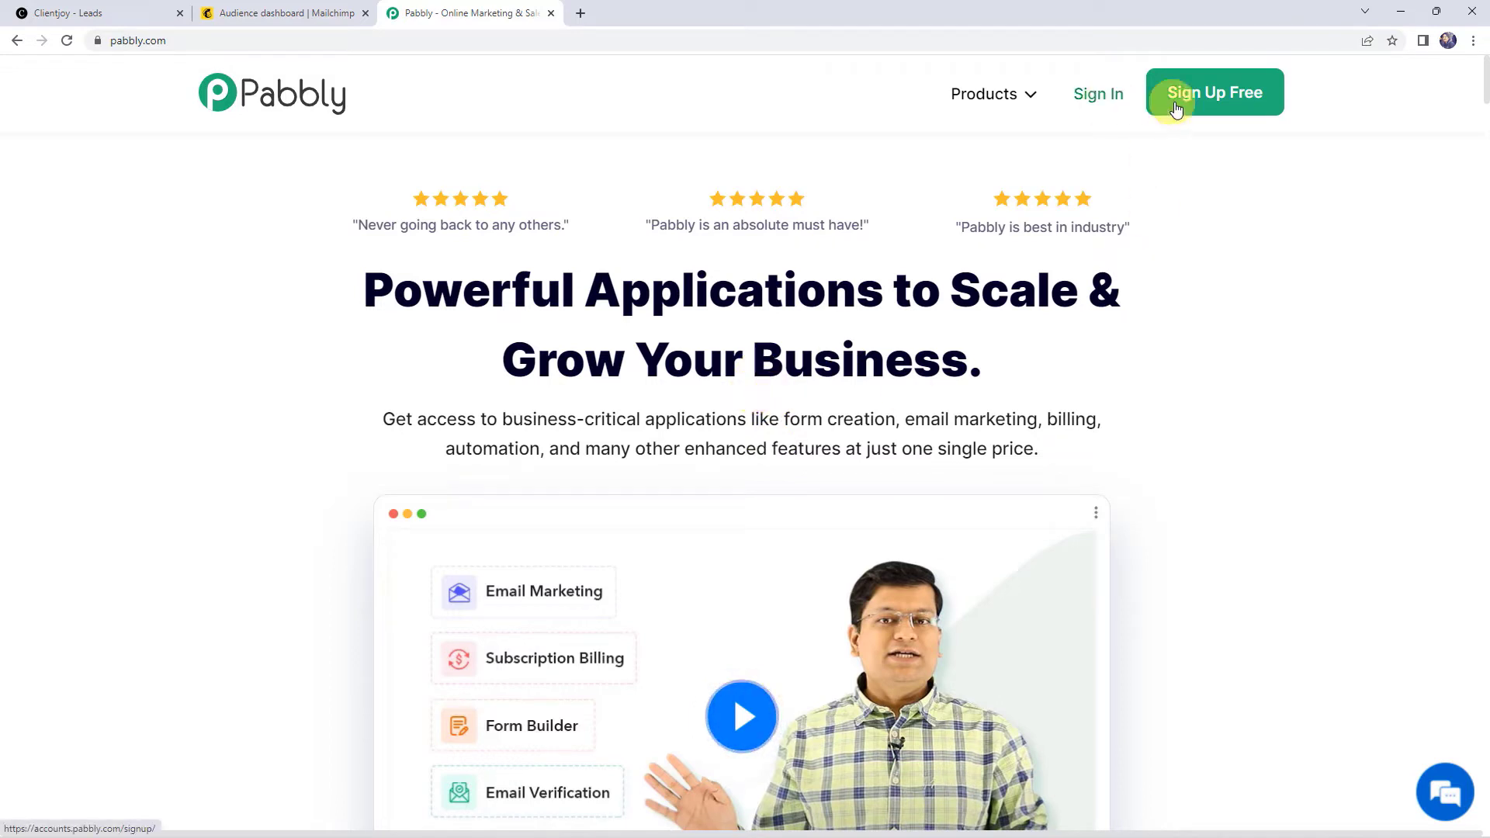
left_click(1221, 95)
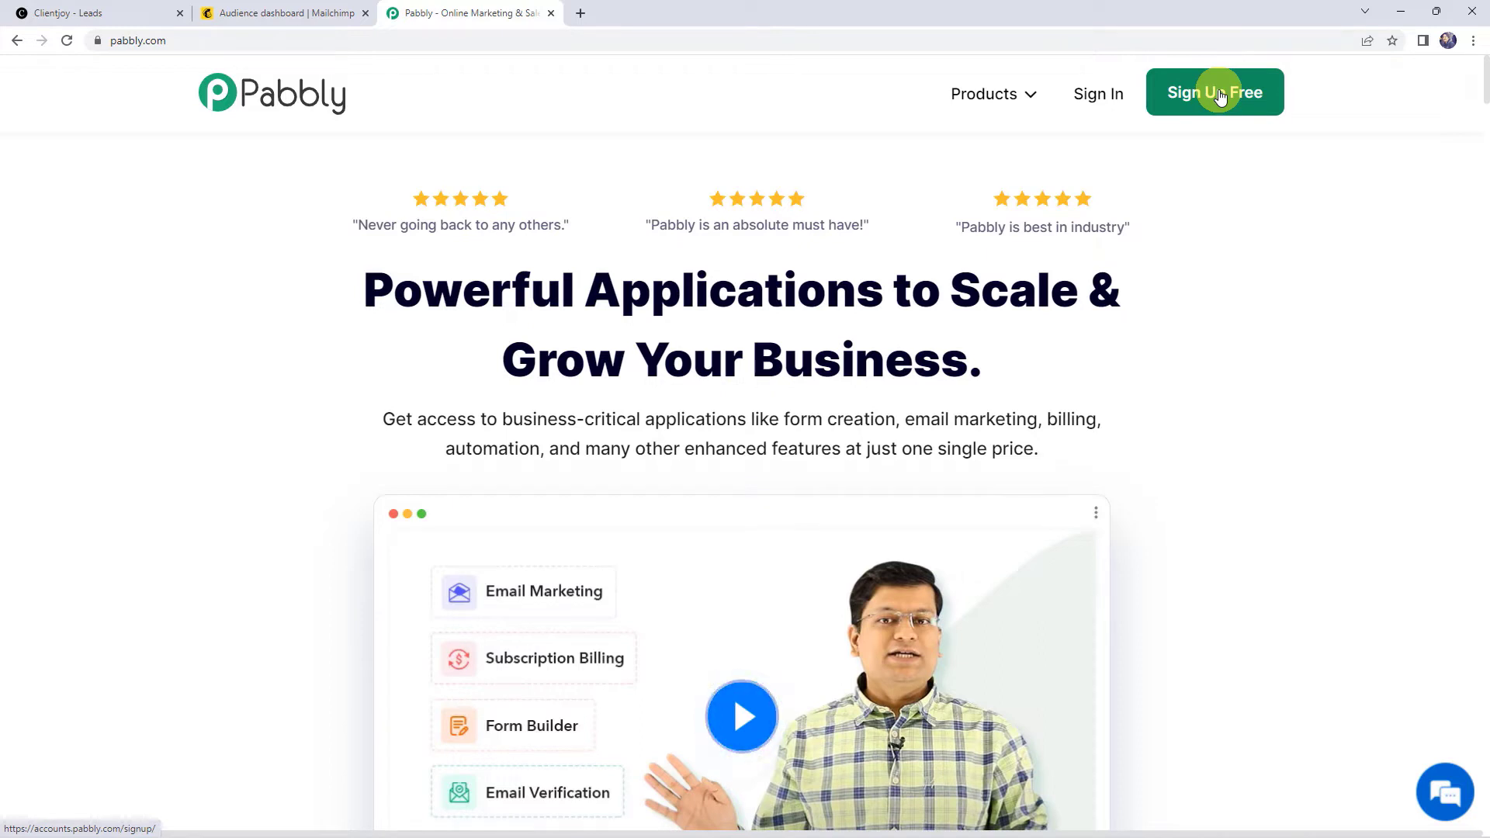
left_click(1092, 104)
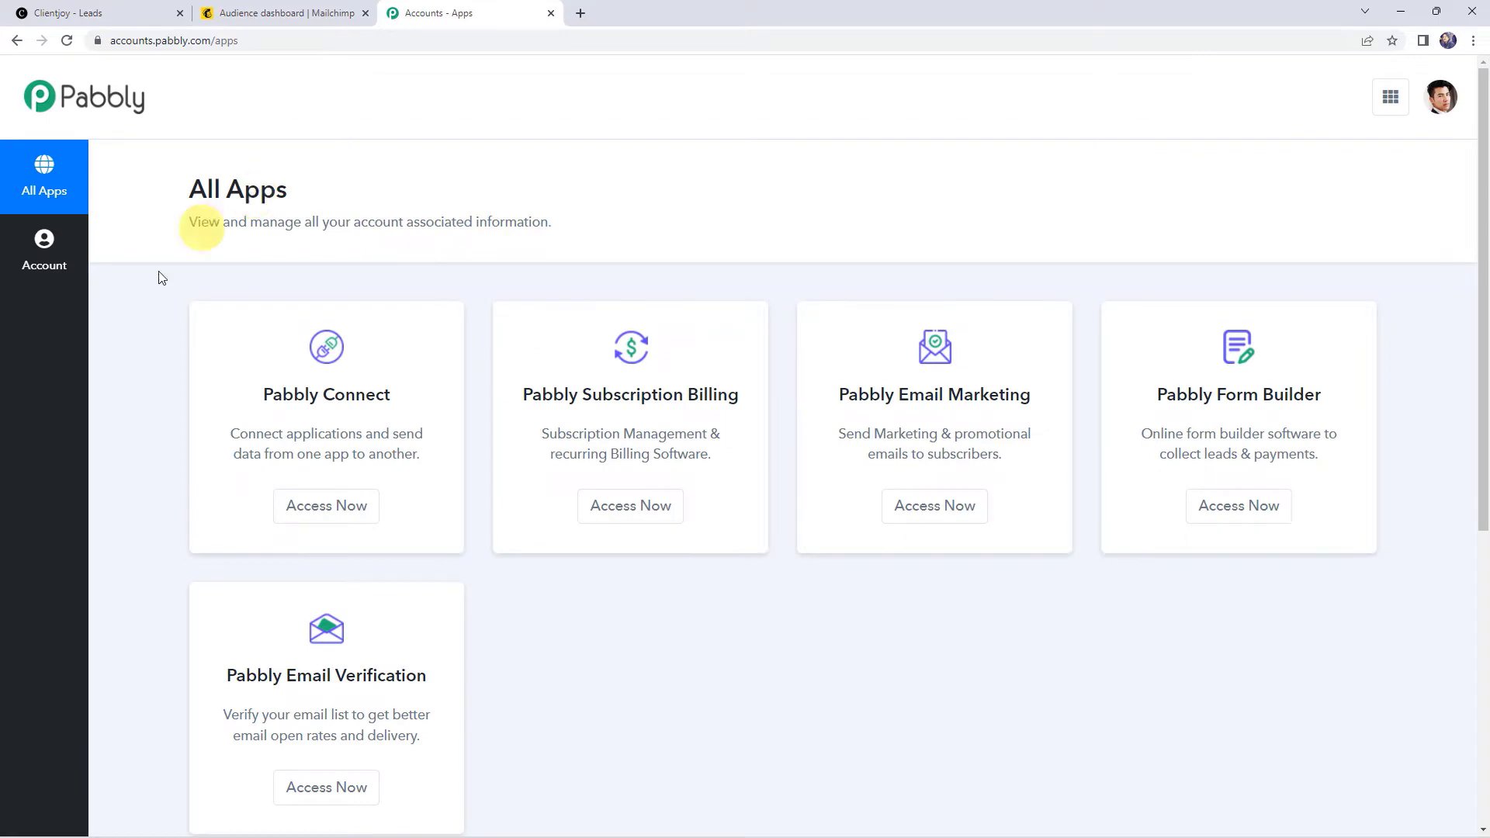
left_click(342, 506)
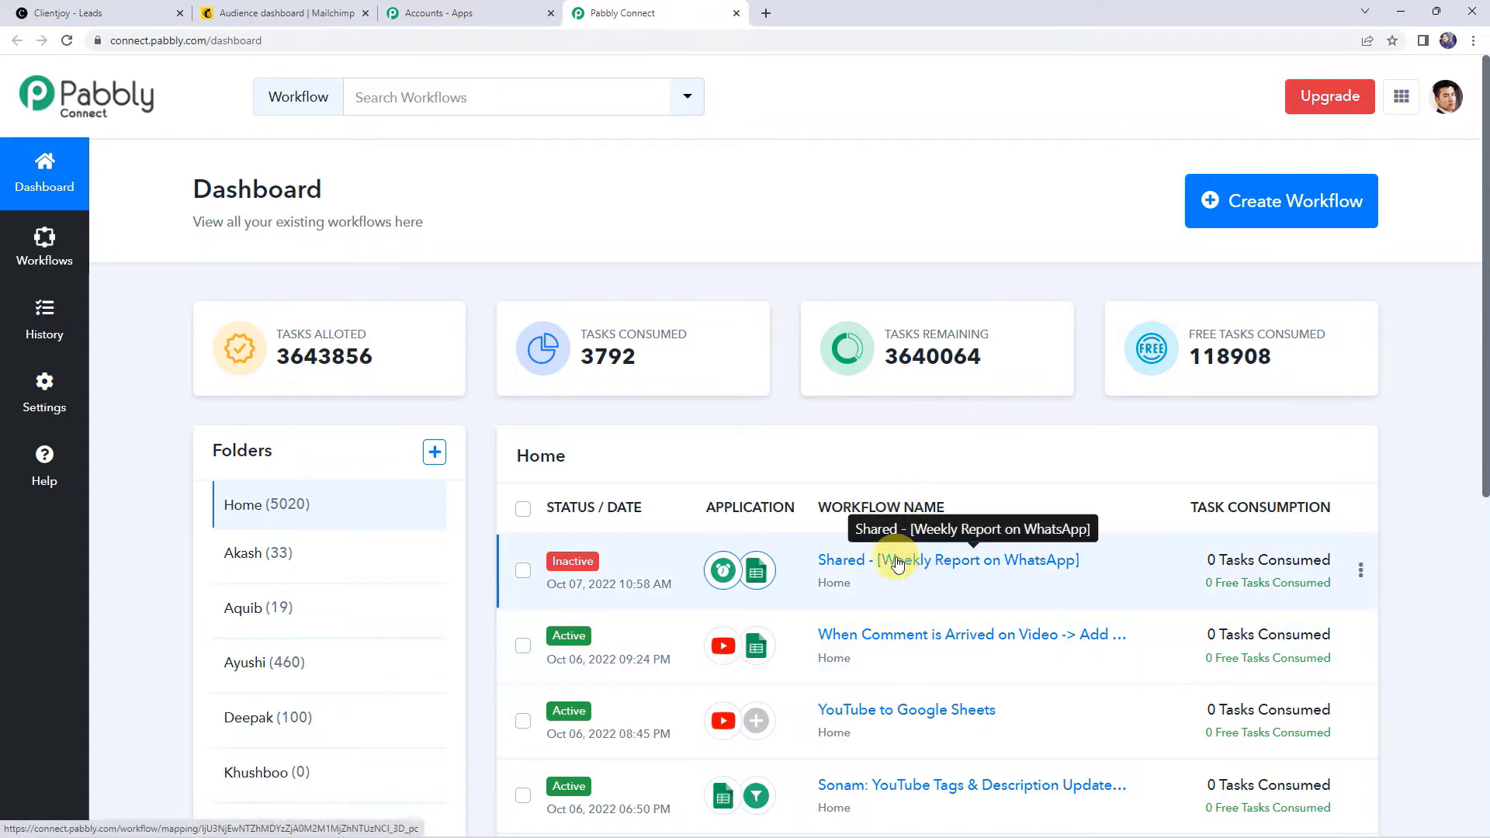
Step: Create a new workflow named 'Clientjoy to Mailchimp Integration'
left_click(1257, 221)
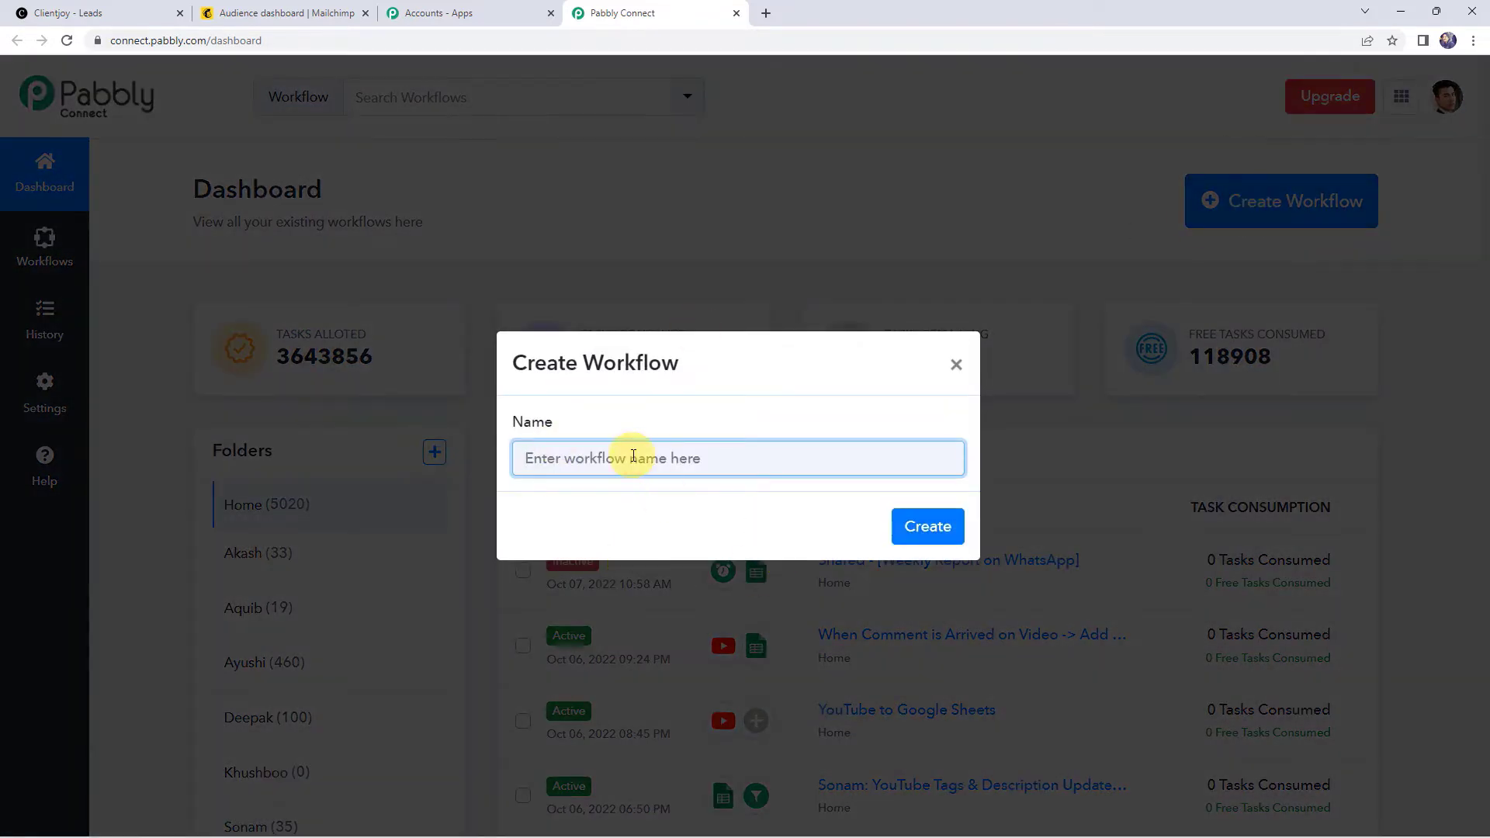
type("Clientjoy to Mailchimp Integration")
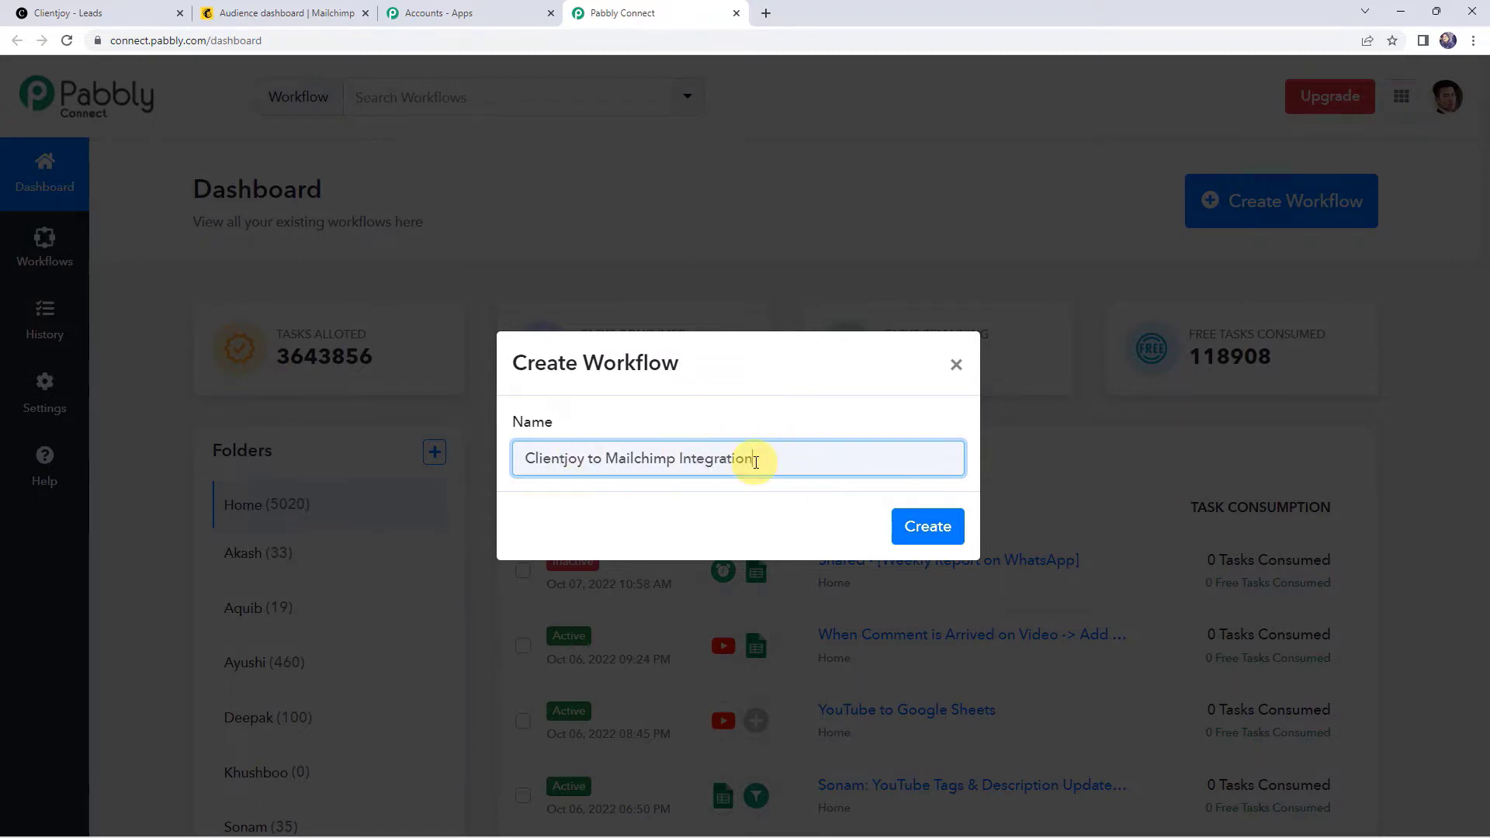
left_click(929, 525)
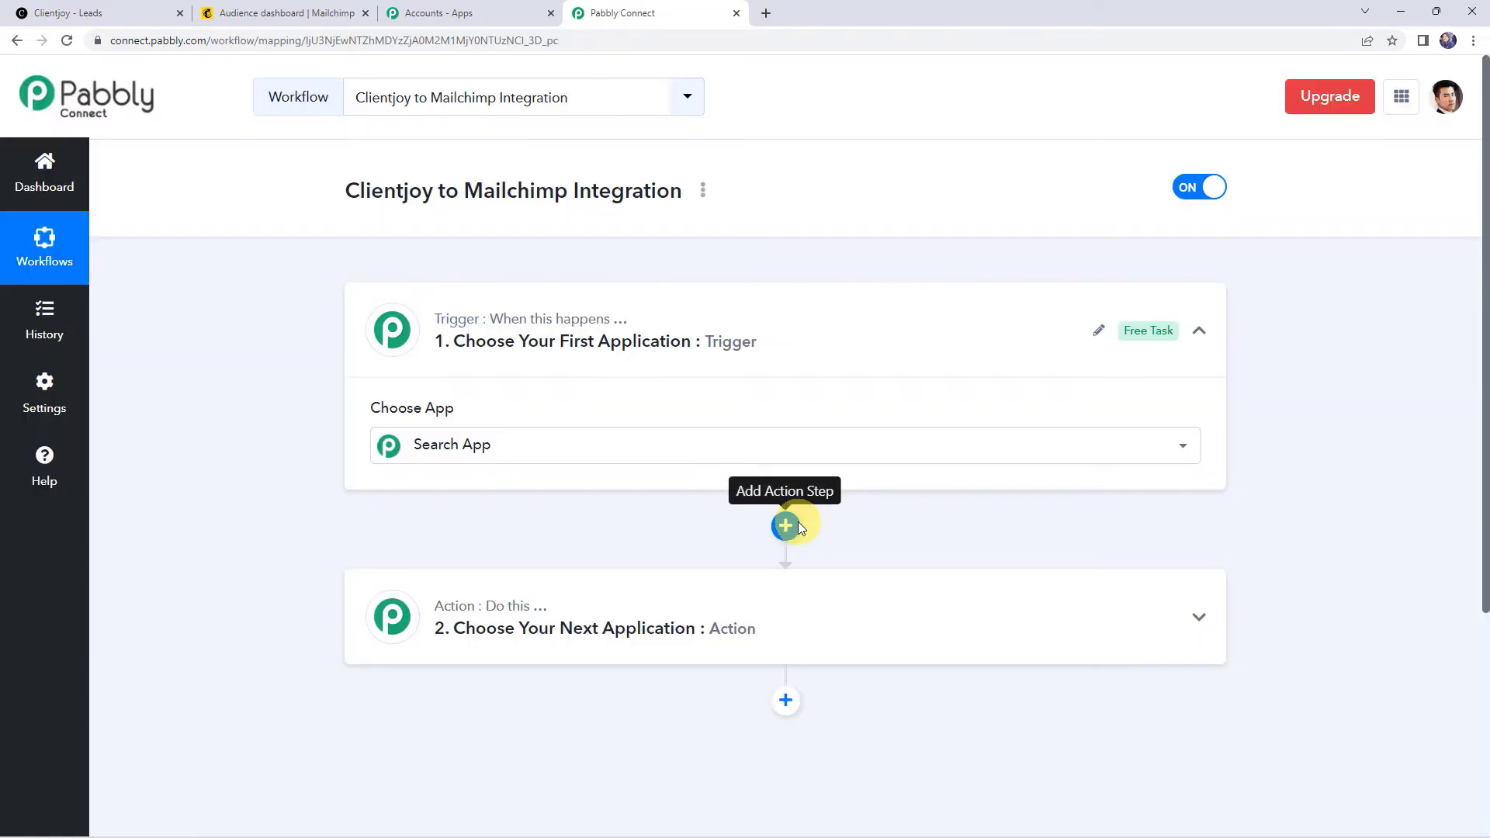
left_click(760, 343)
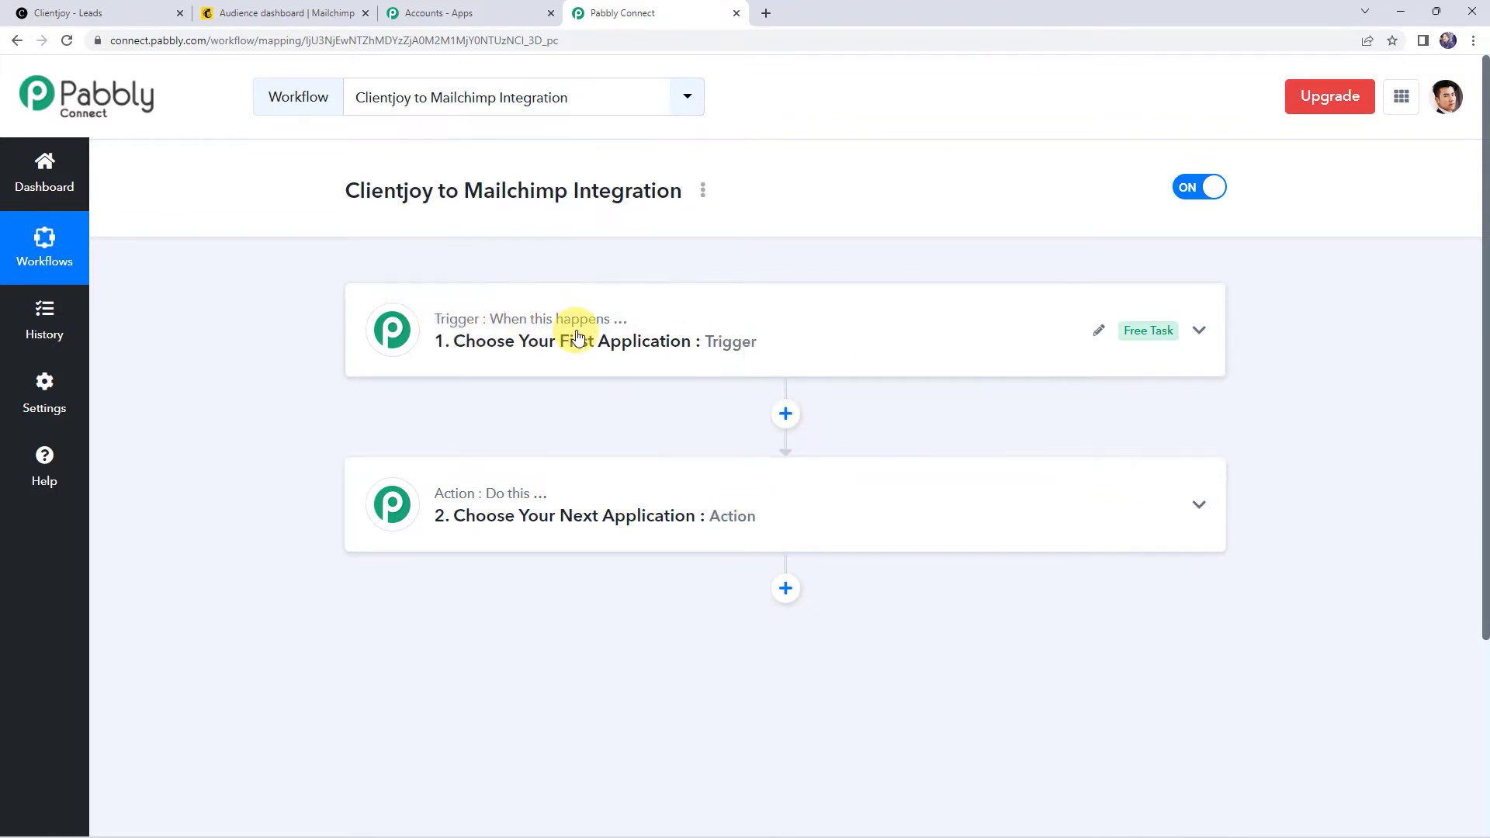
mouse_move(544, 505)
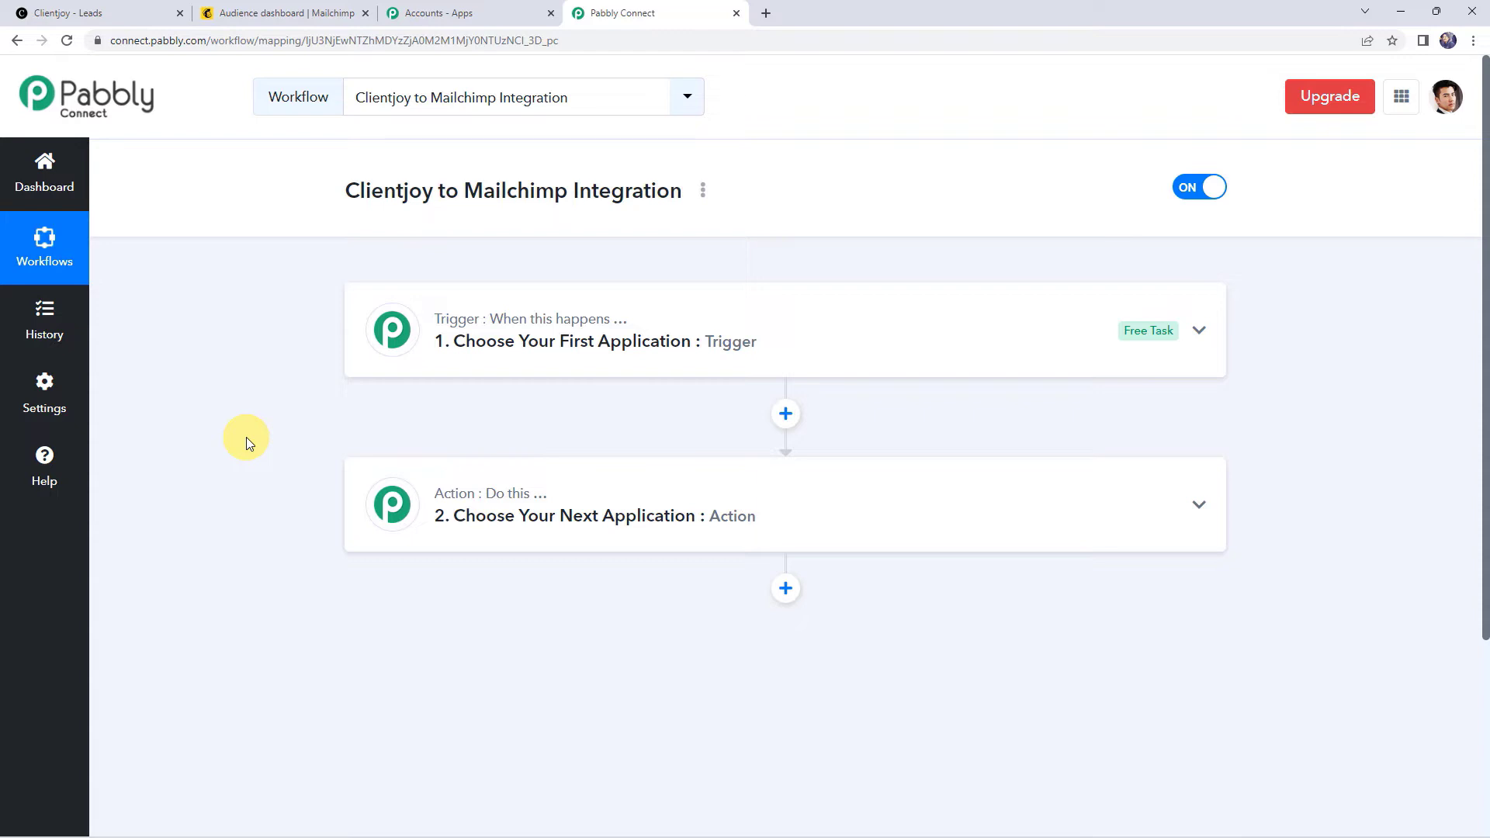
Step: Set the trigger app to Clientjoy with the New Lead event
left_click(771, 353)
left_click(452, 454)
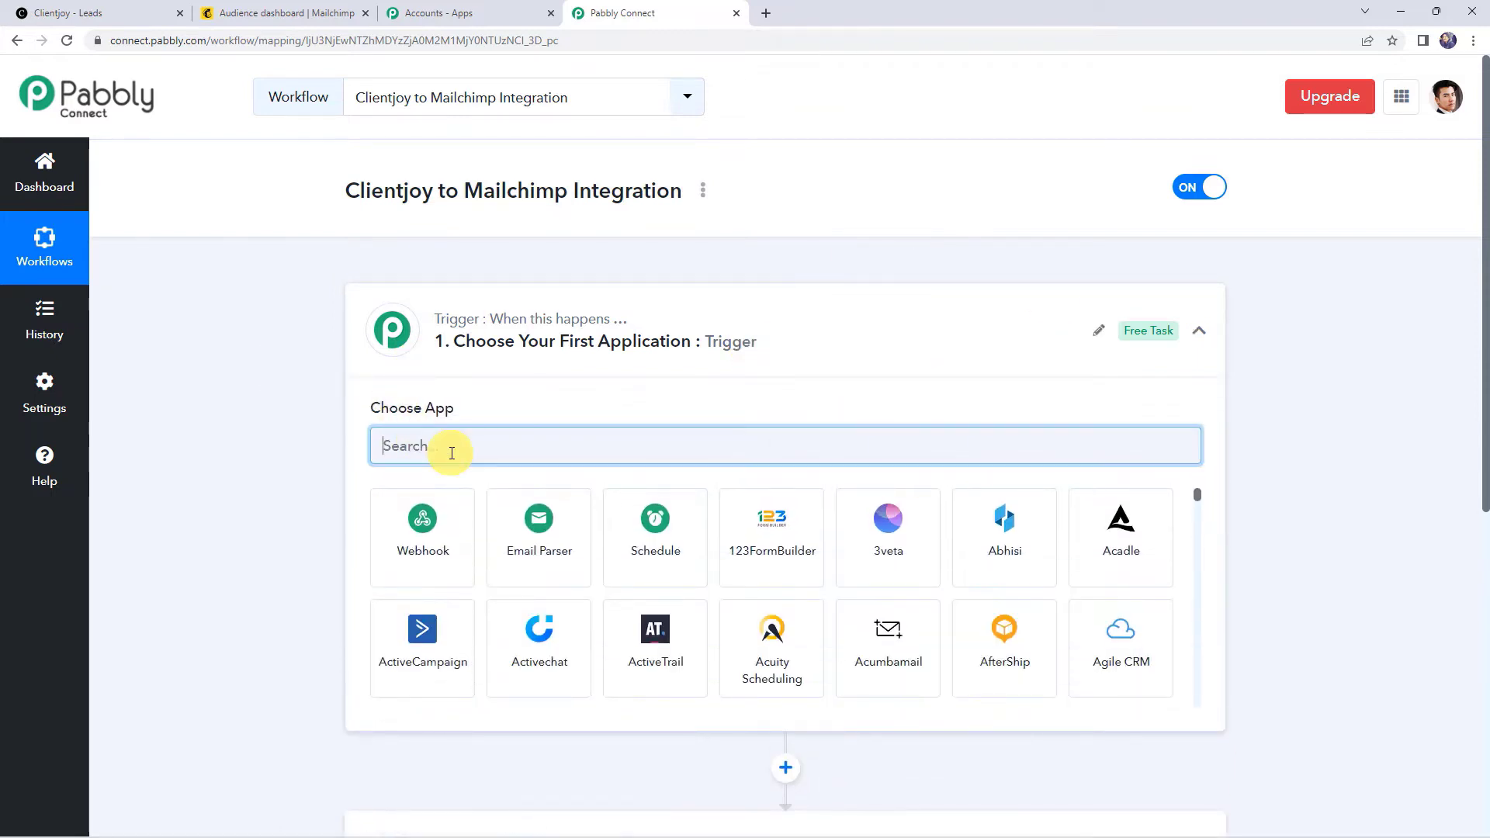
type("clie")
left_click(419, 534)
left_click(420, 528)
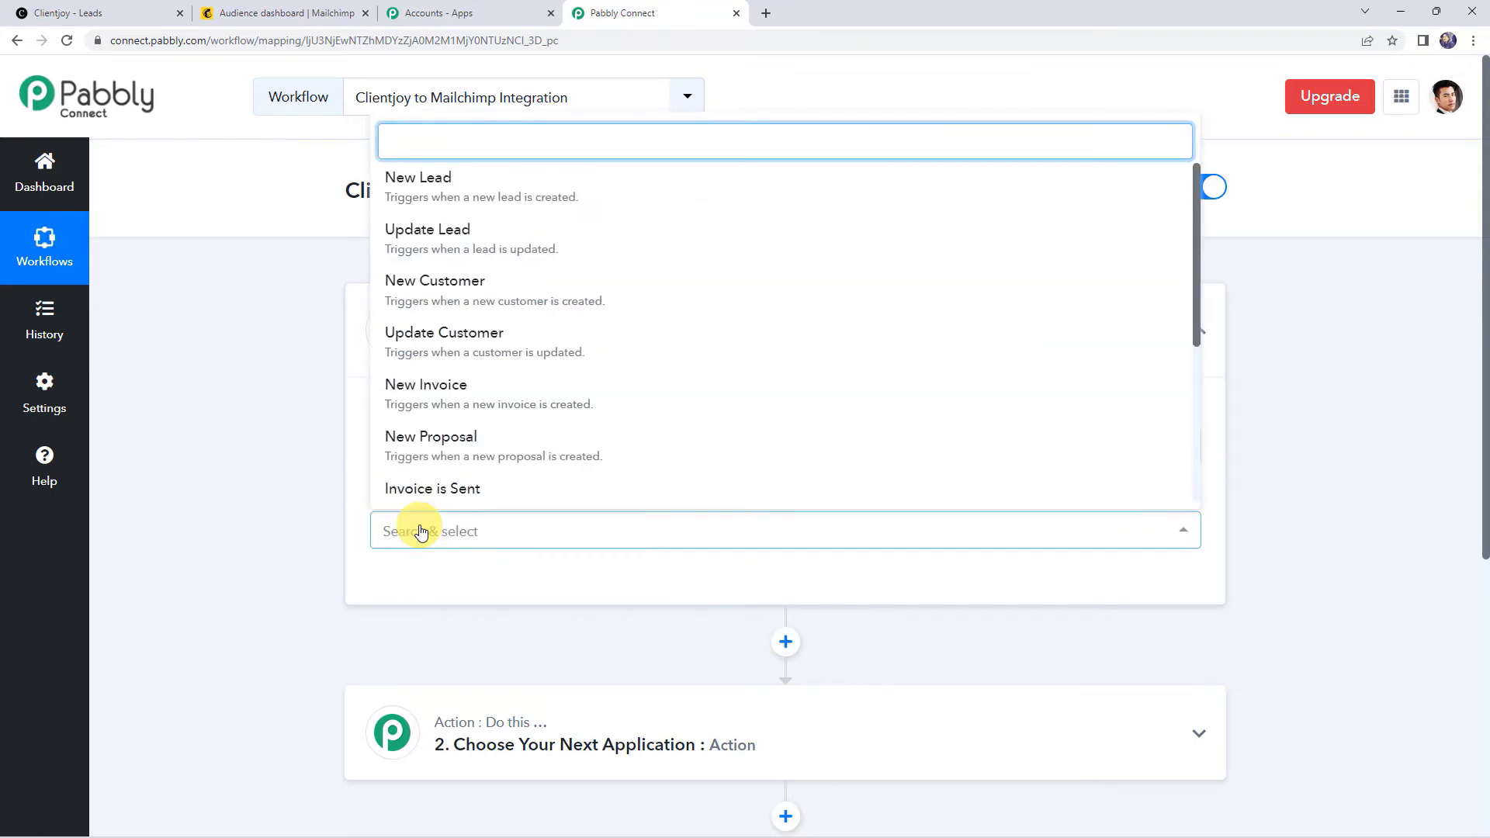
left_click(425, 184)
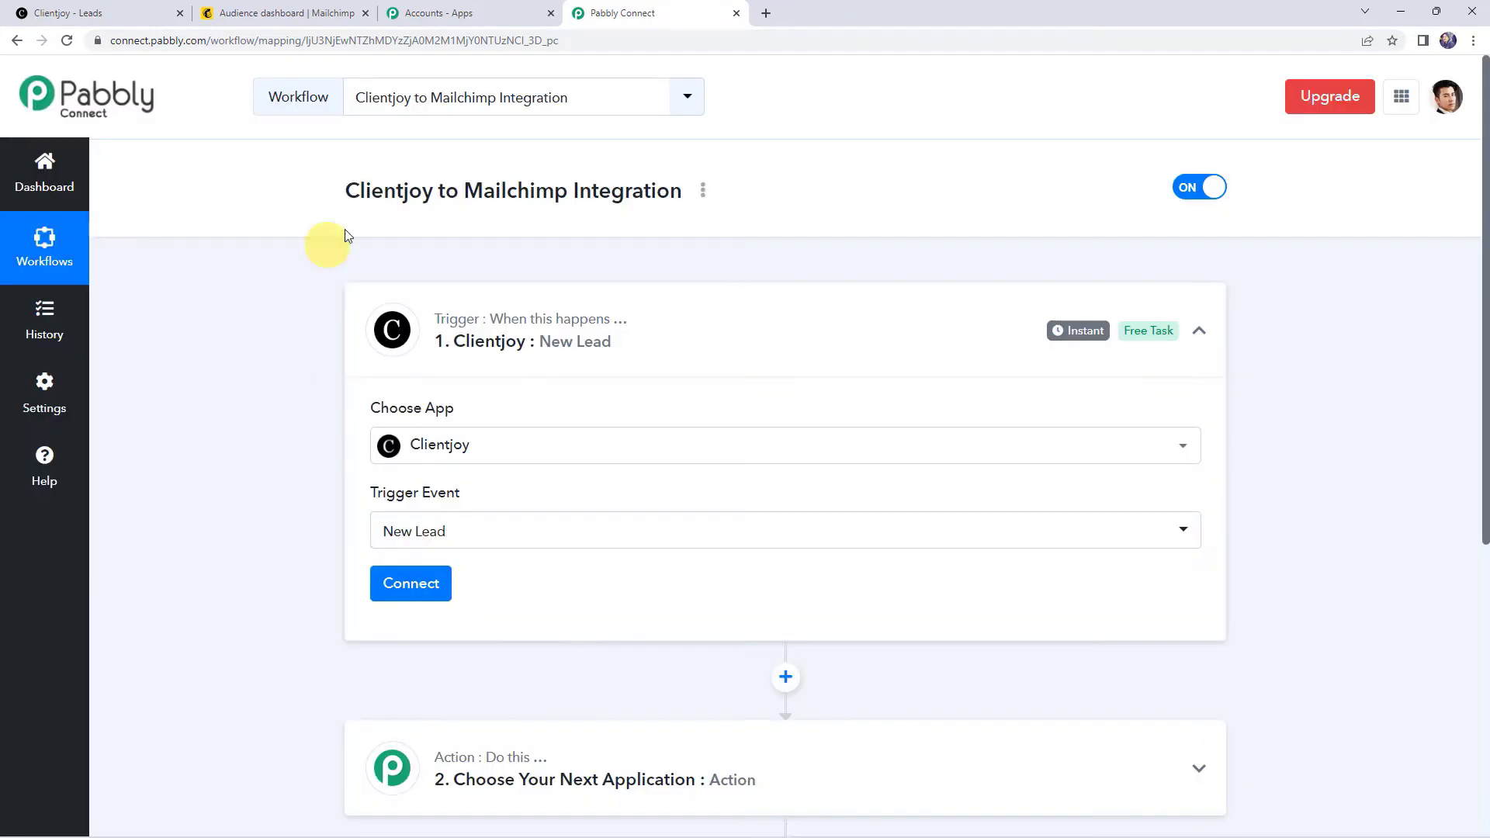
Step: Link the trigger to the existing Clientjoy connection and save it
left_click(413, 583)
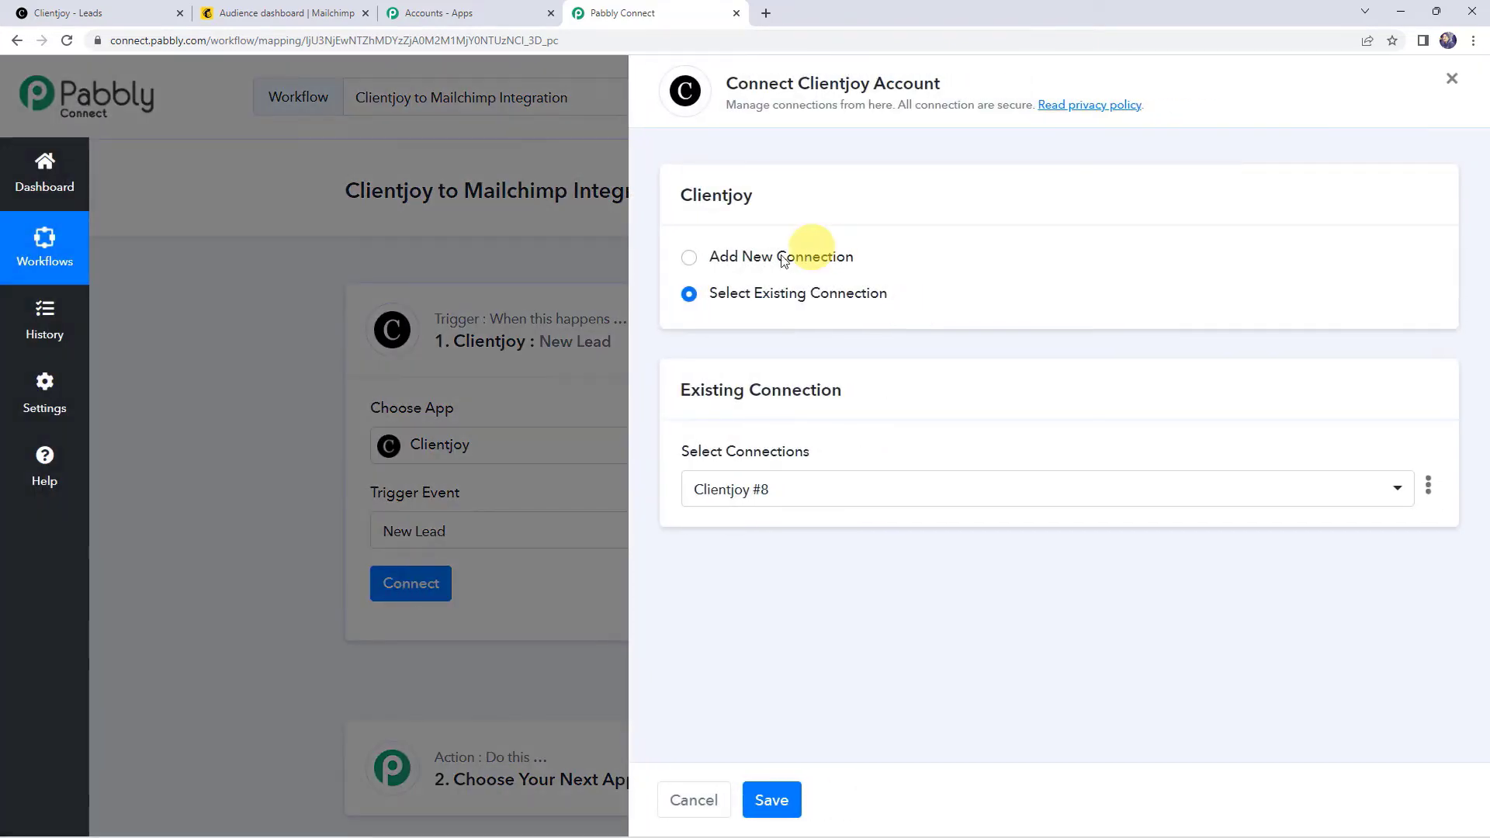
left_click(772, 258)
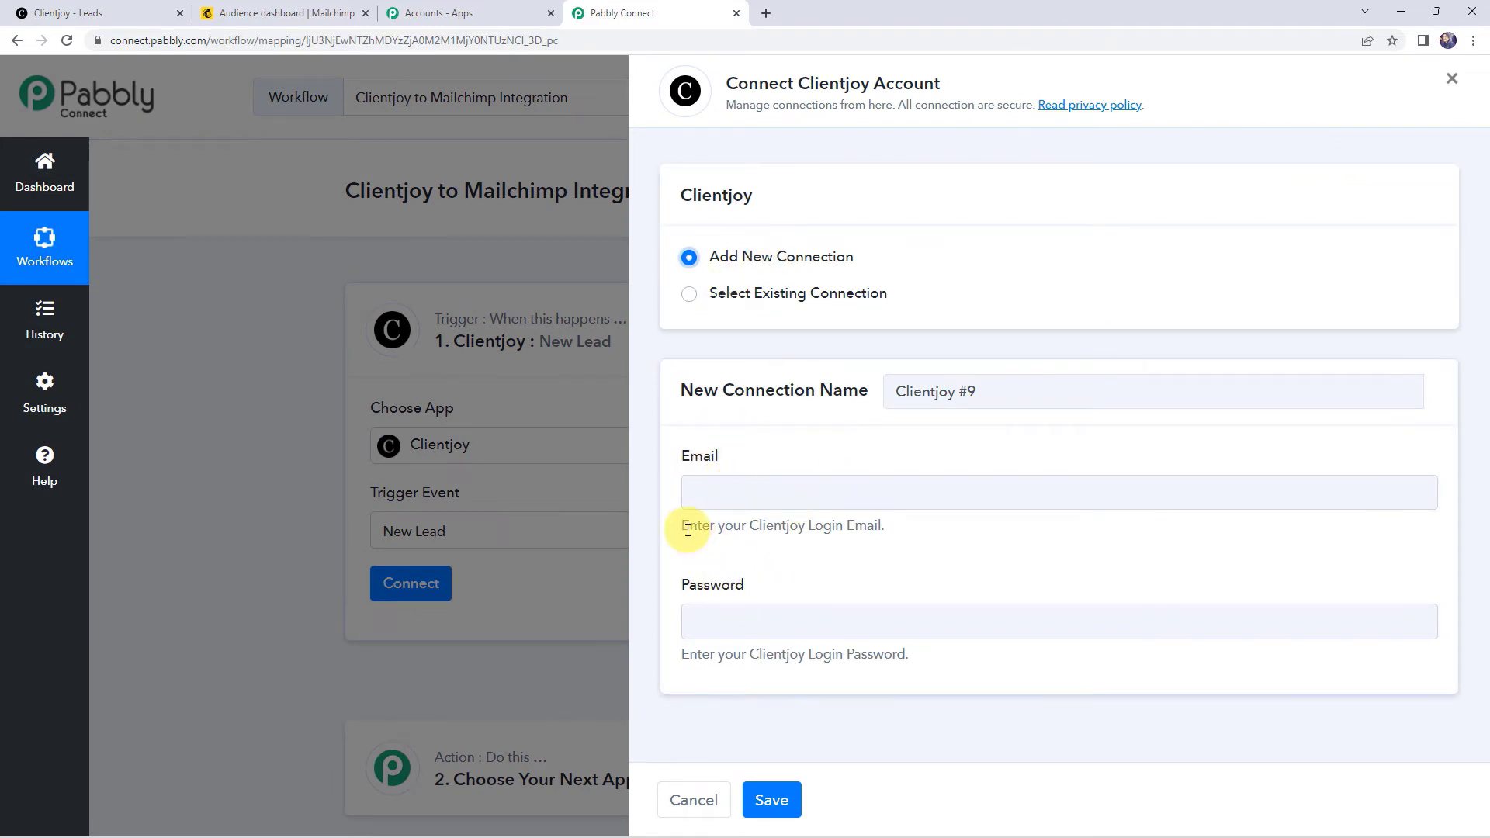
left_click_drag(683, 526, 892, 528)
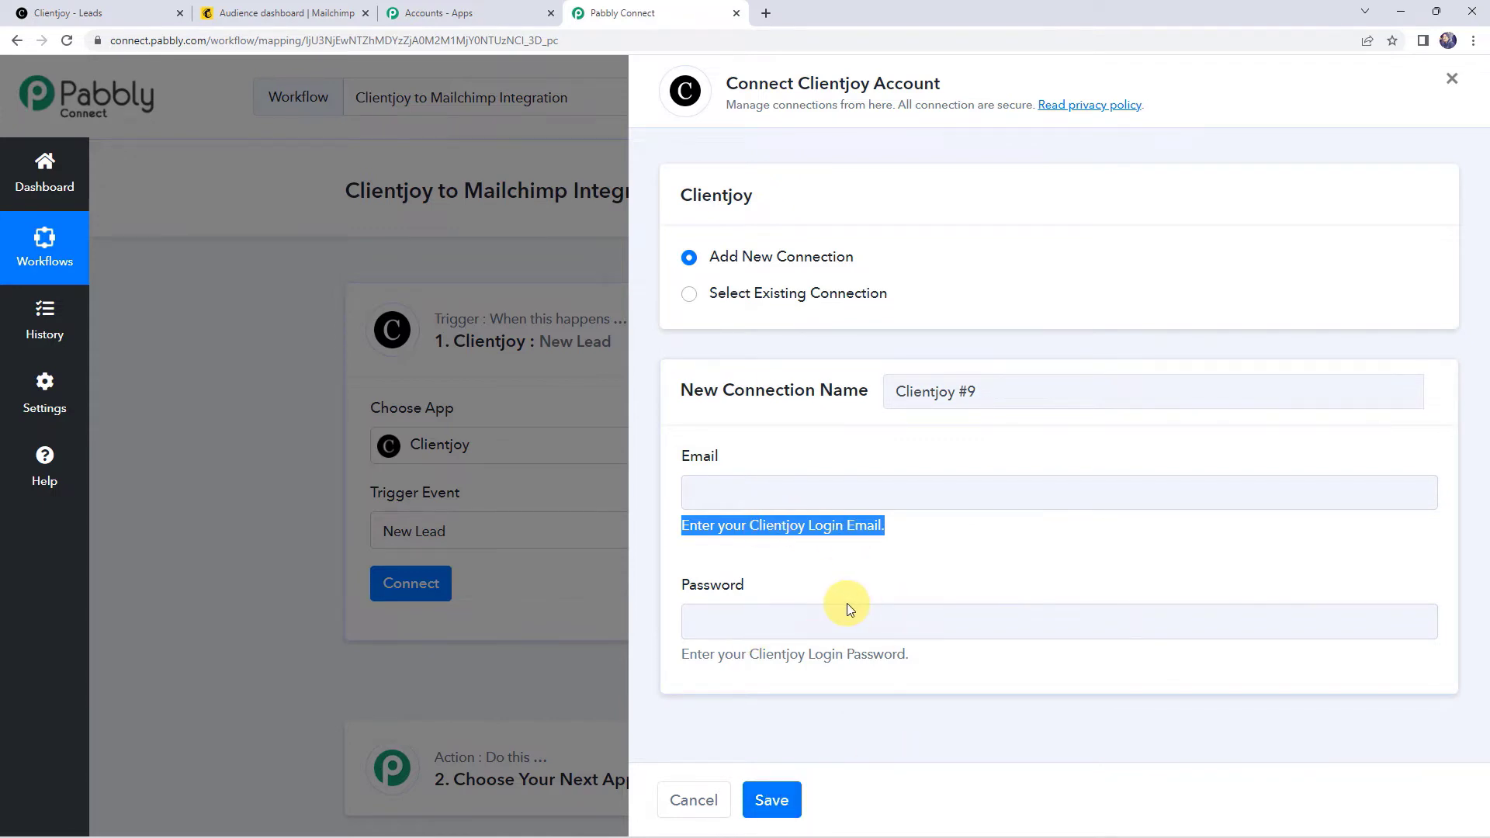
left_click(745, 295)
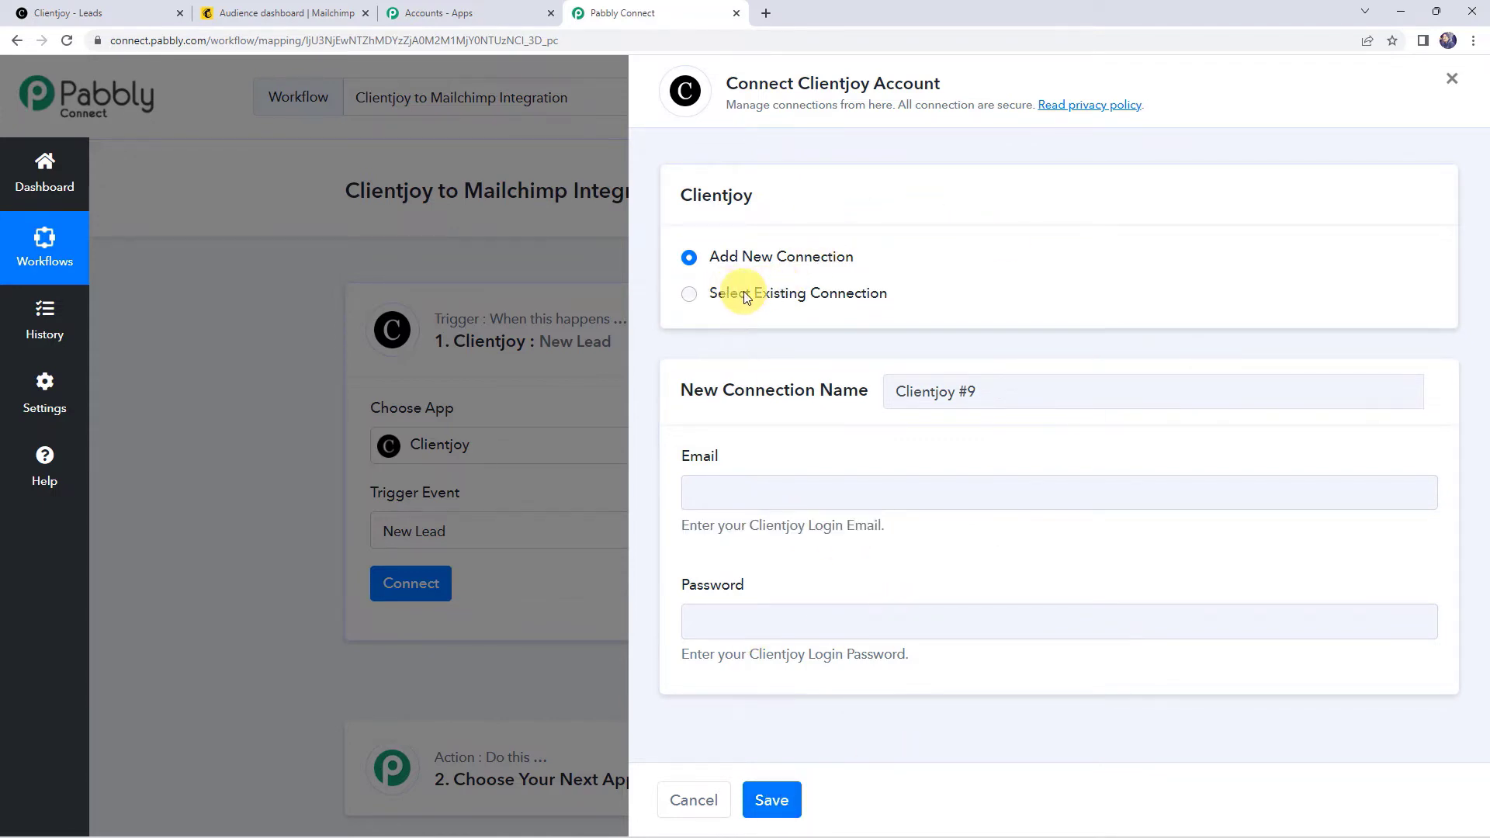
left_click(773, 799)
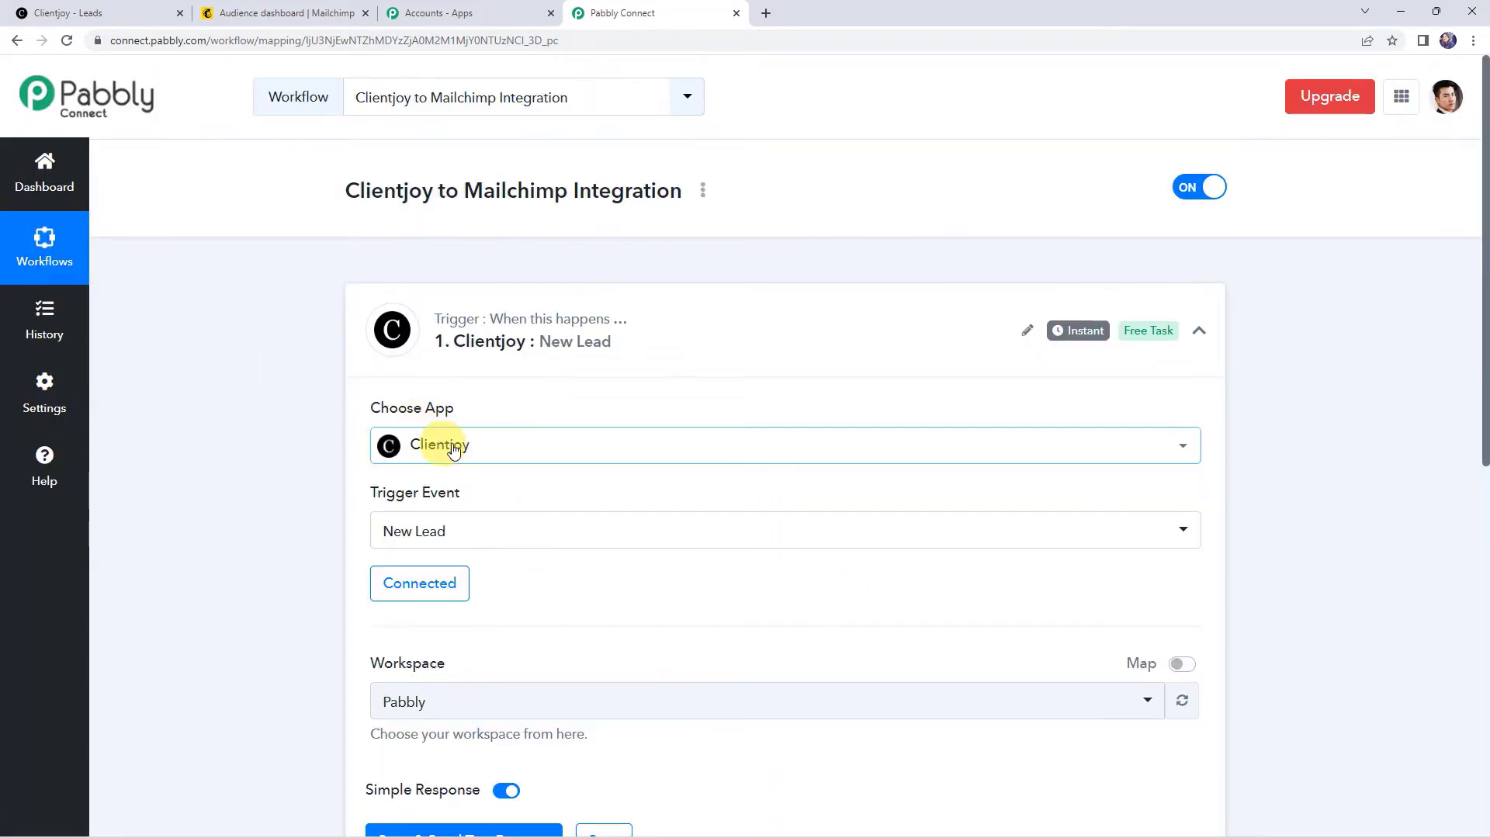
Step: Choose Pabbly Connect as the trigger's workspace
scroll(827, 545, "down", 2)
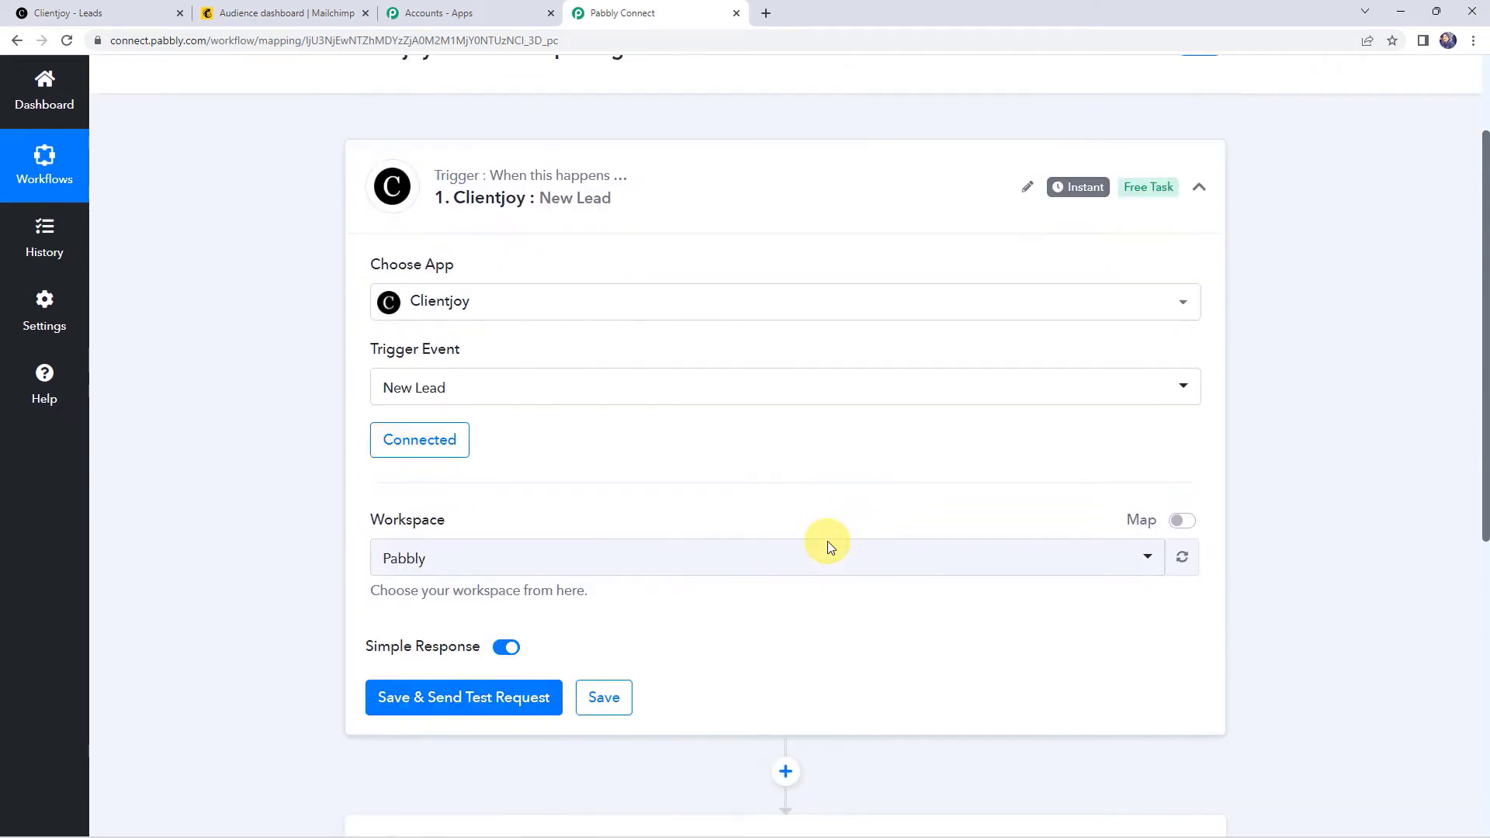
left_click(412, 562)
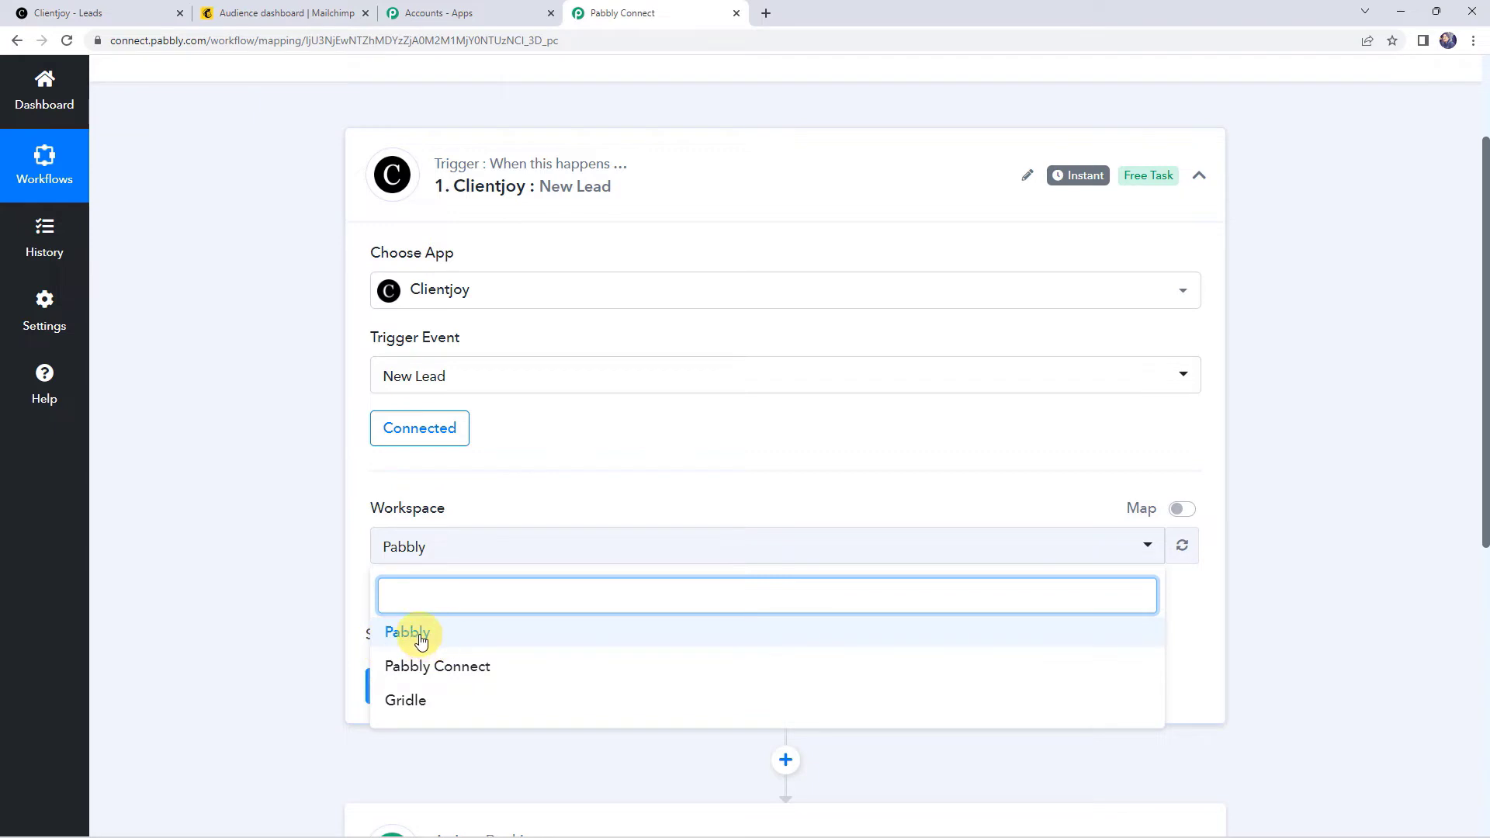
left_click(437, 666)
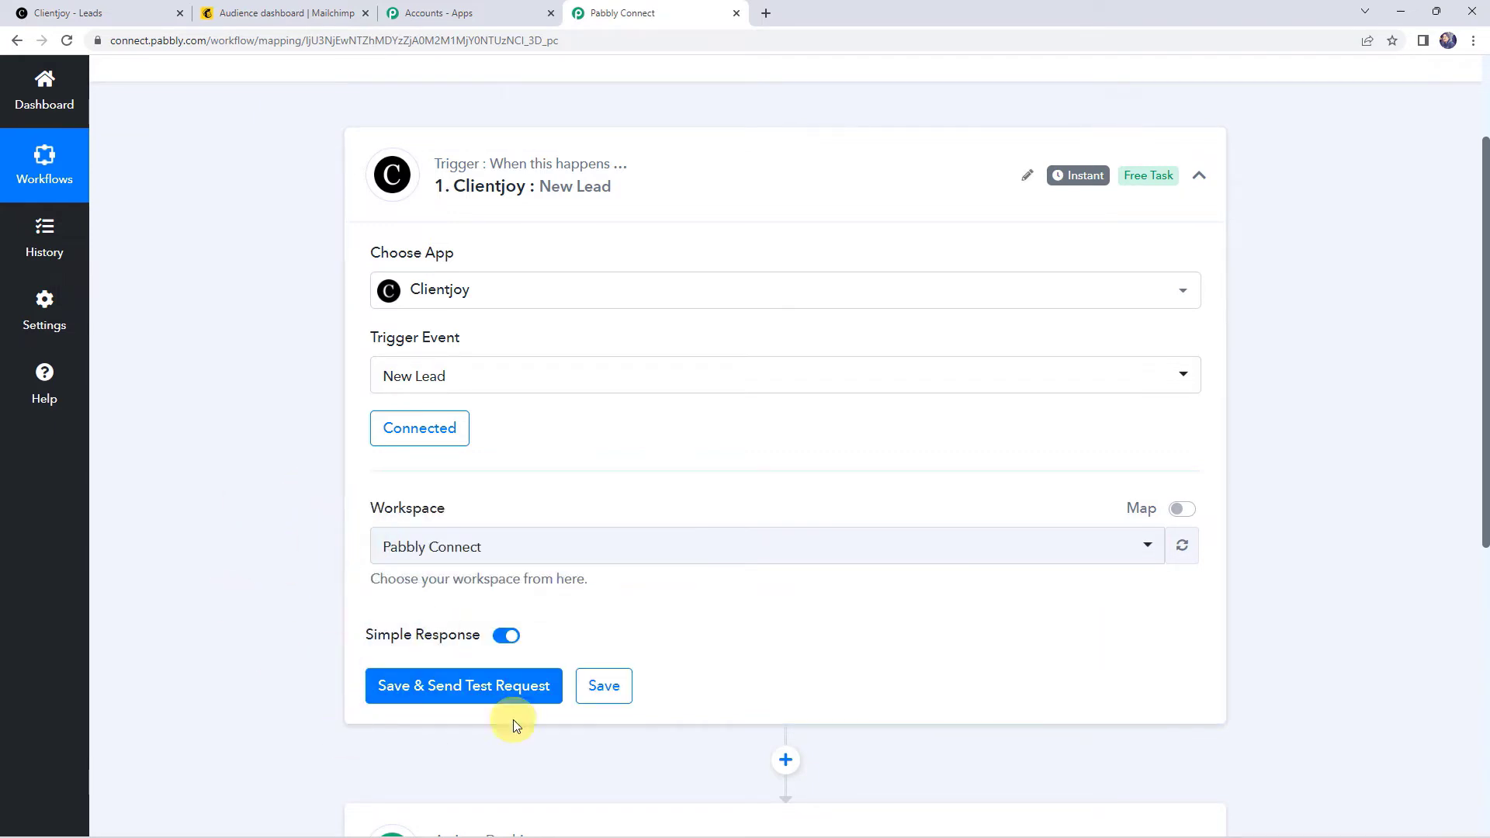
Step: Save and send a test request, confirm with Yes, then go to the Clientjoy Leads board
left_click(465, 704)
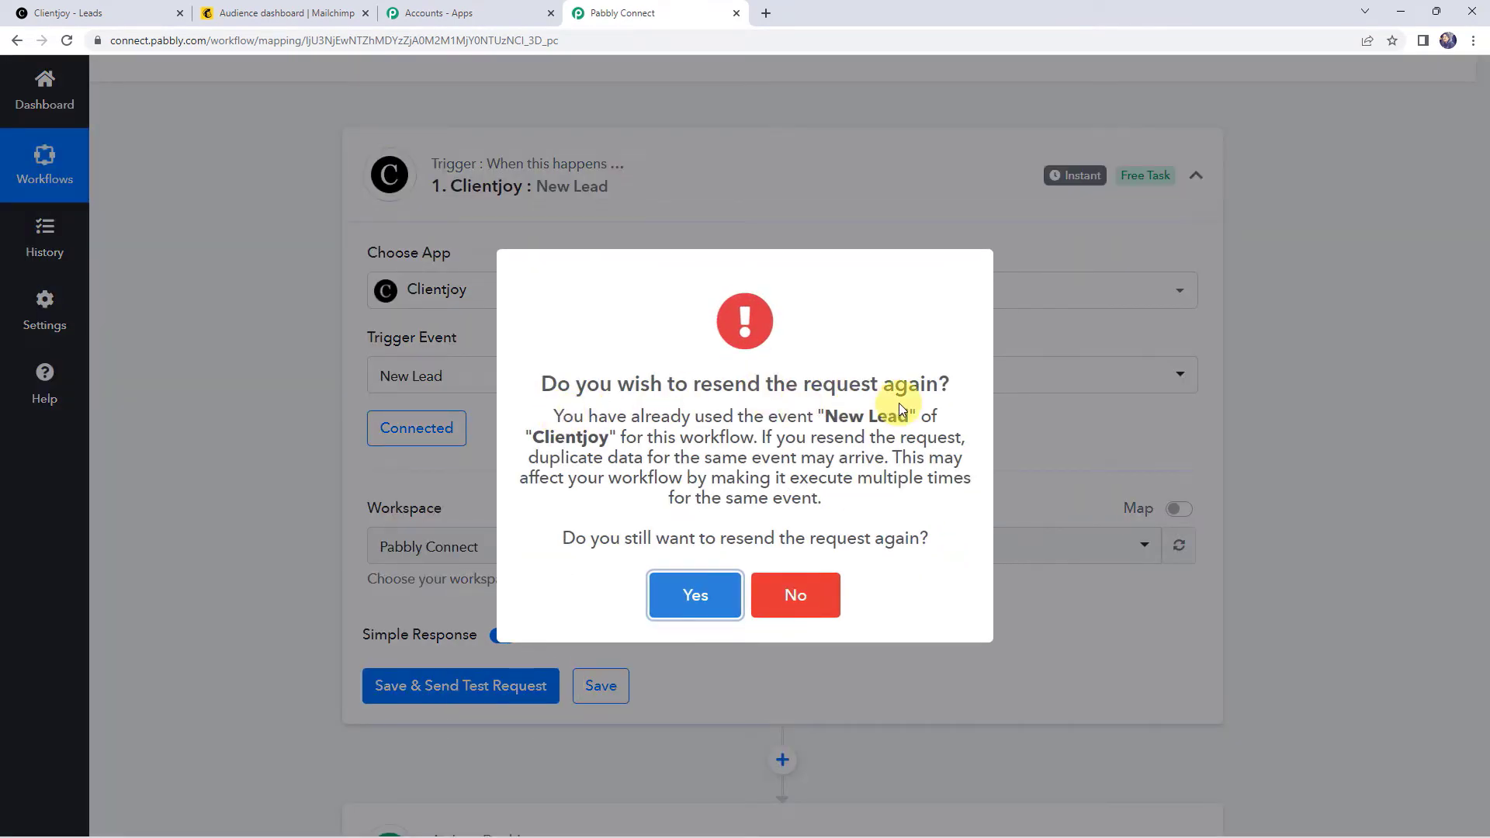
left_click(705, 607)
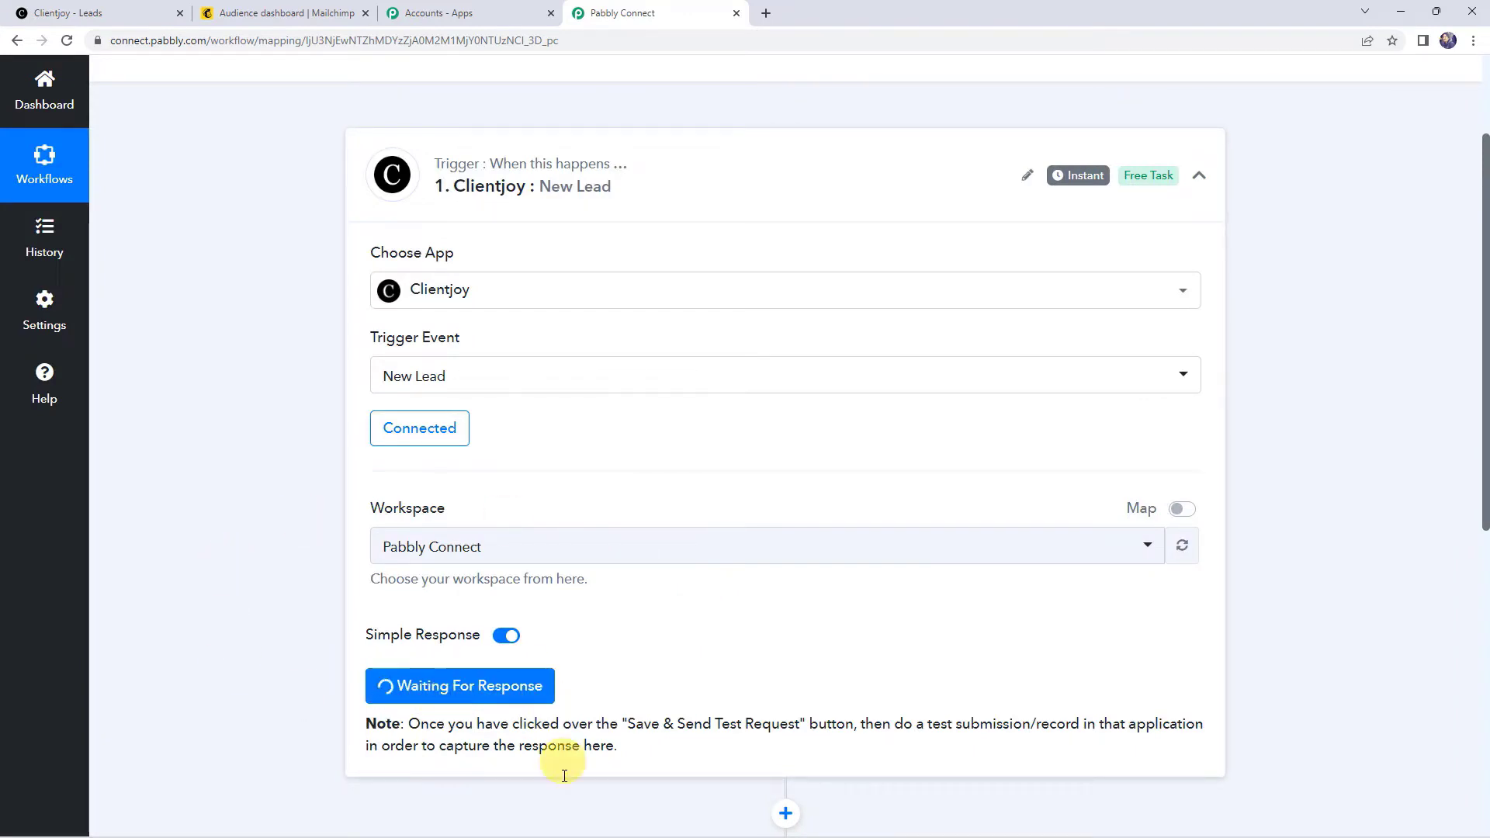
left_click_drag(901, 726, 1156, 726)
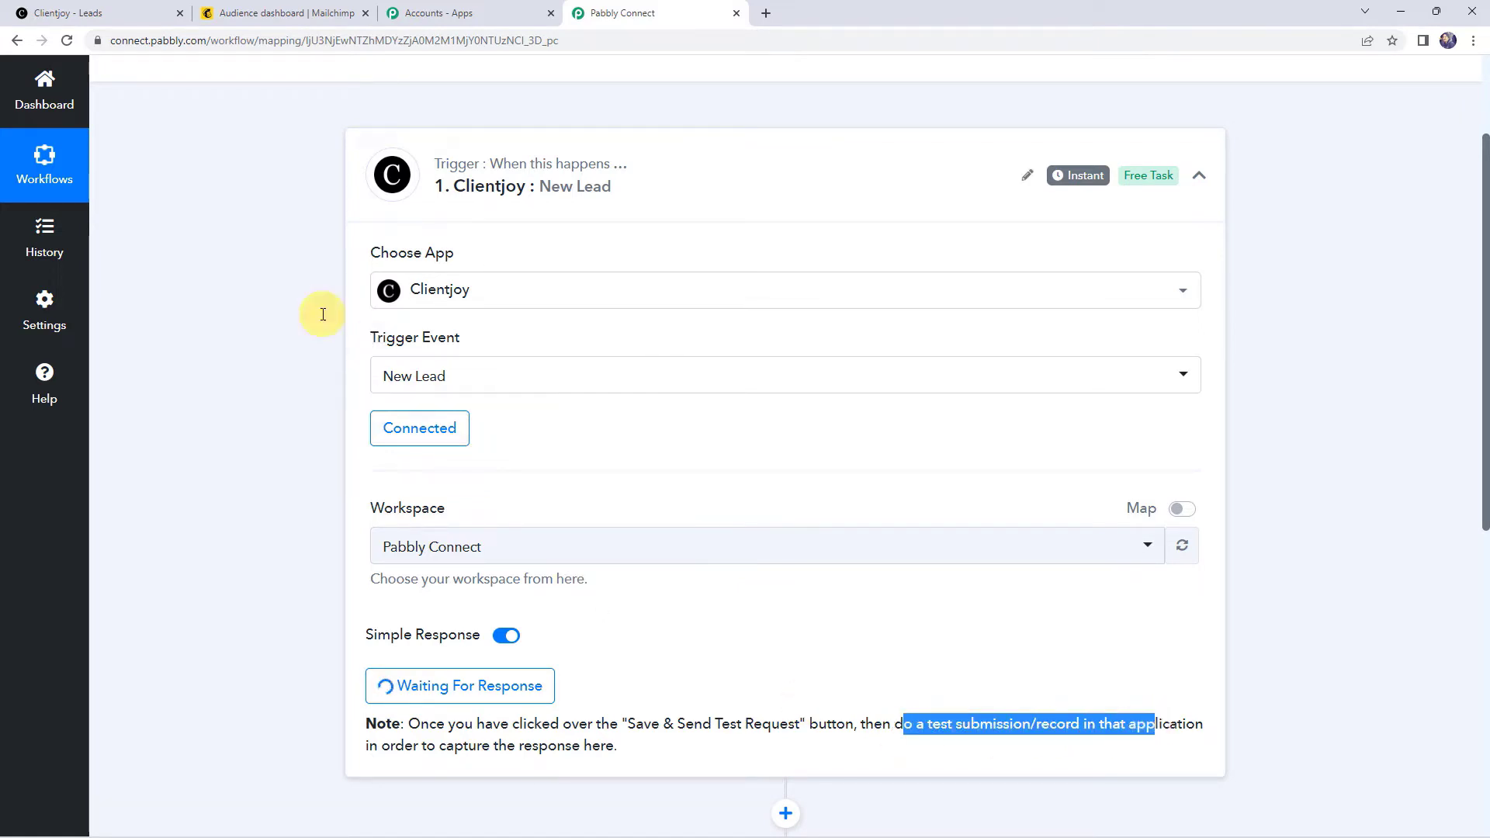
left_click(129, 10)
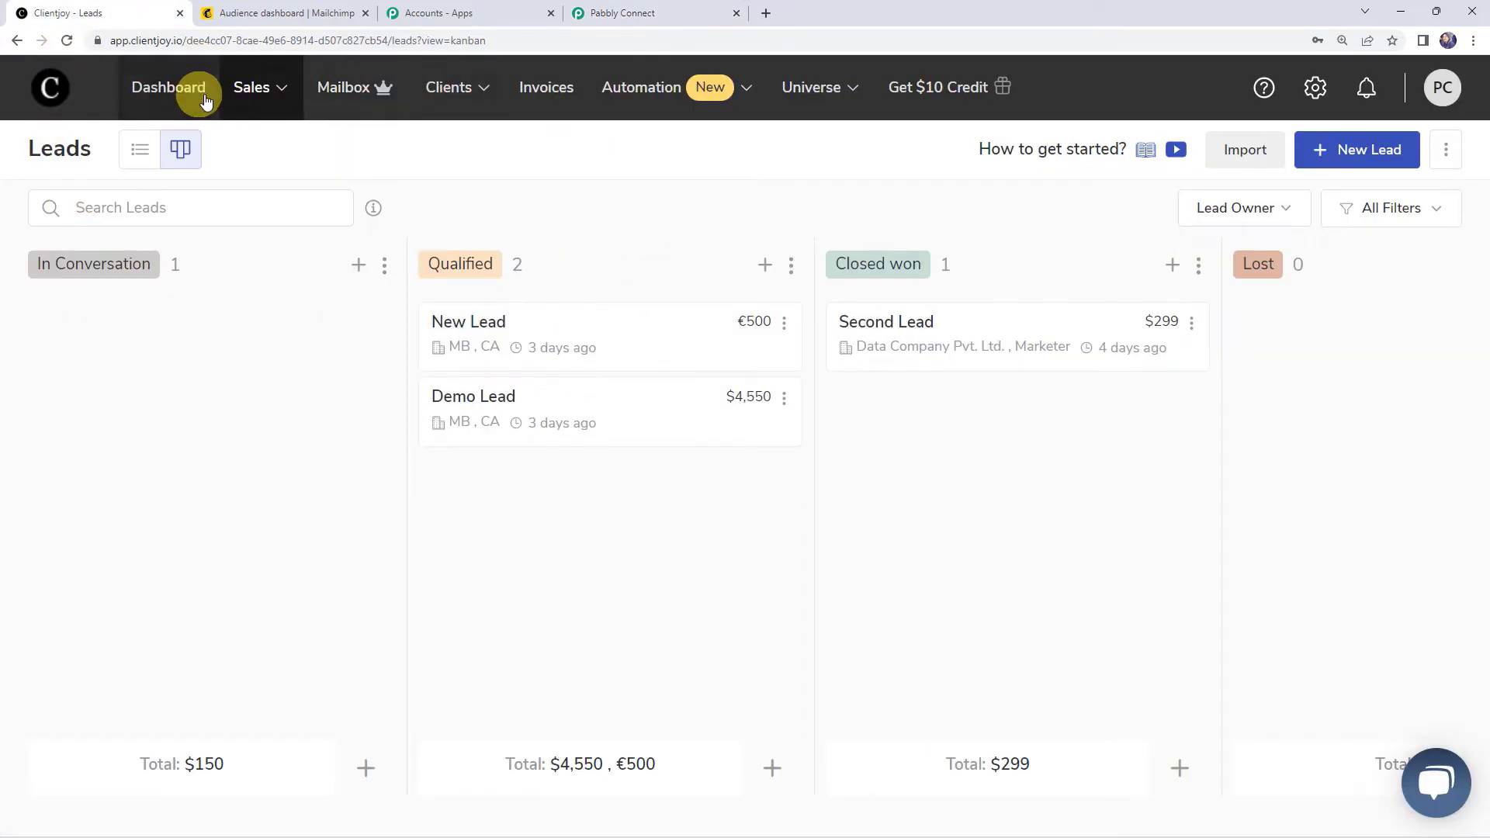
Step: Open the Add a New Lead form on the Clientjoy leads board
left_click(260, 91)
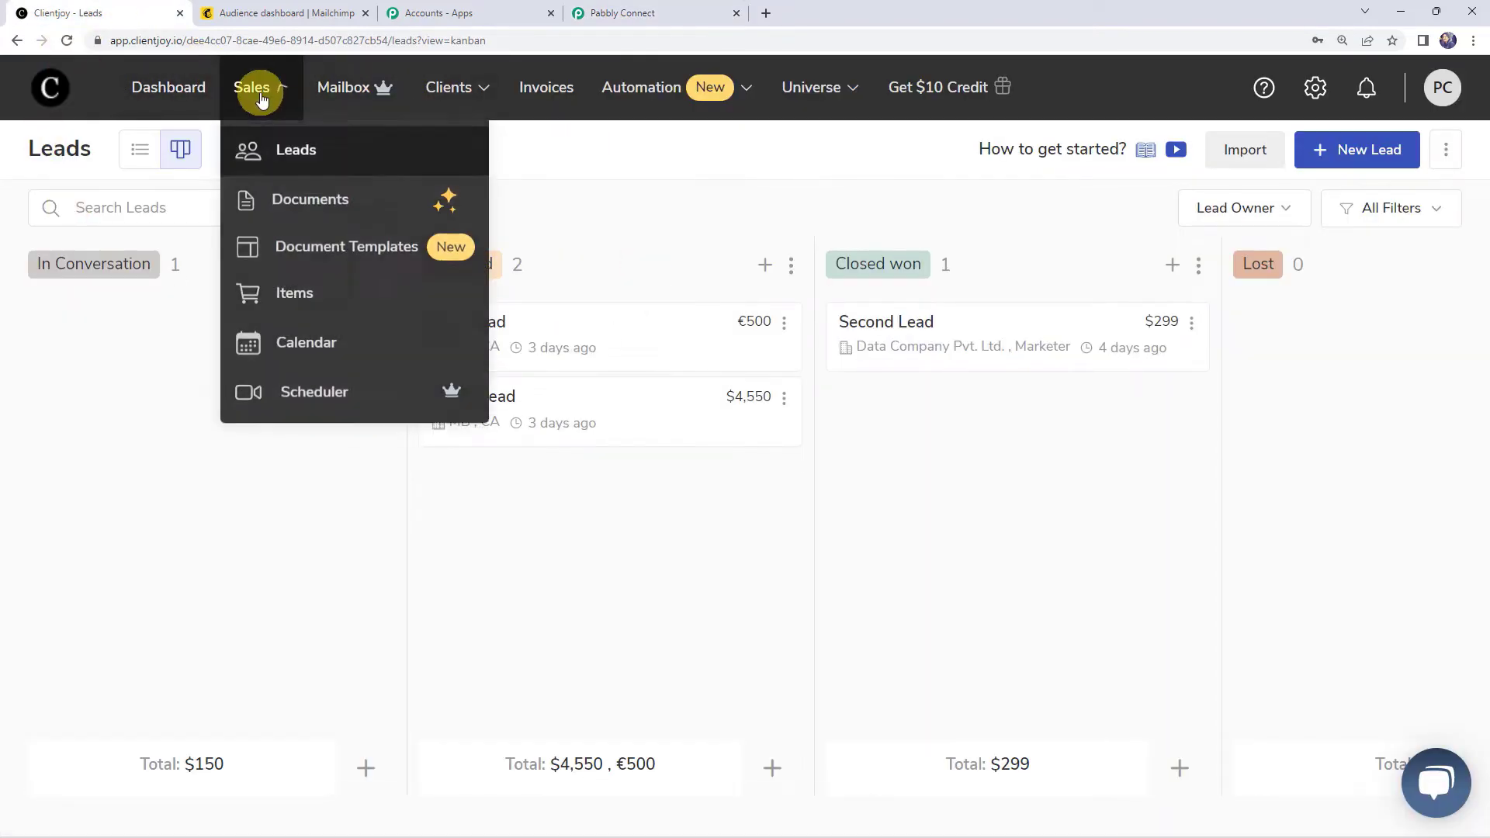
left_click(295, 152)
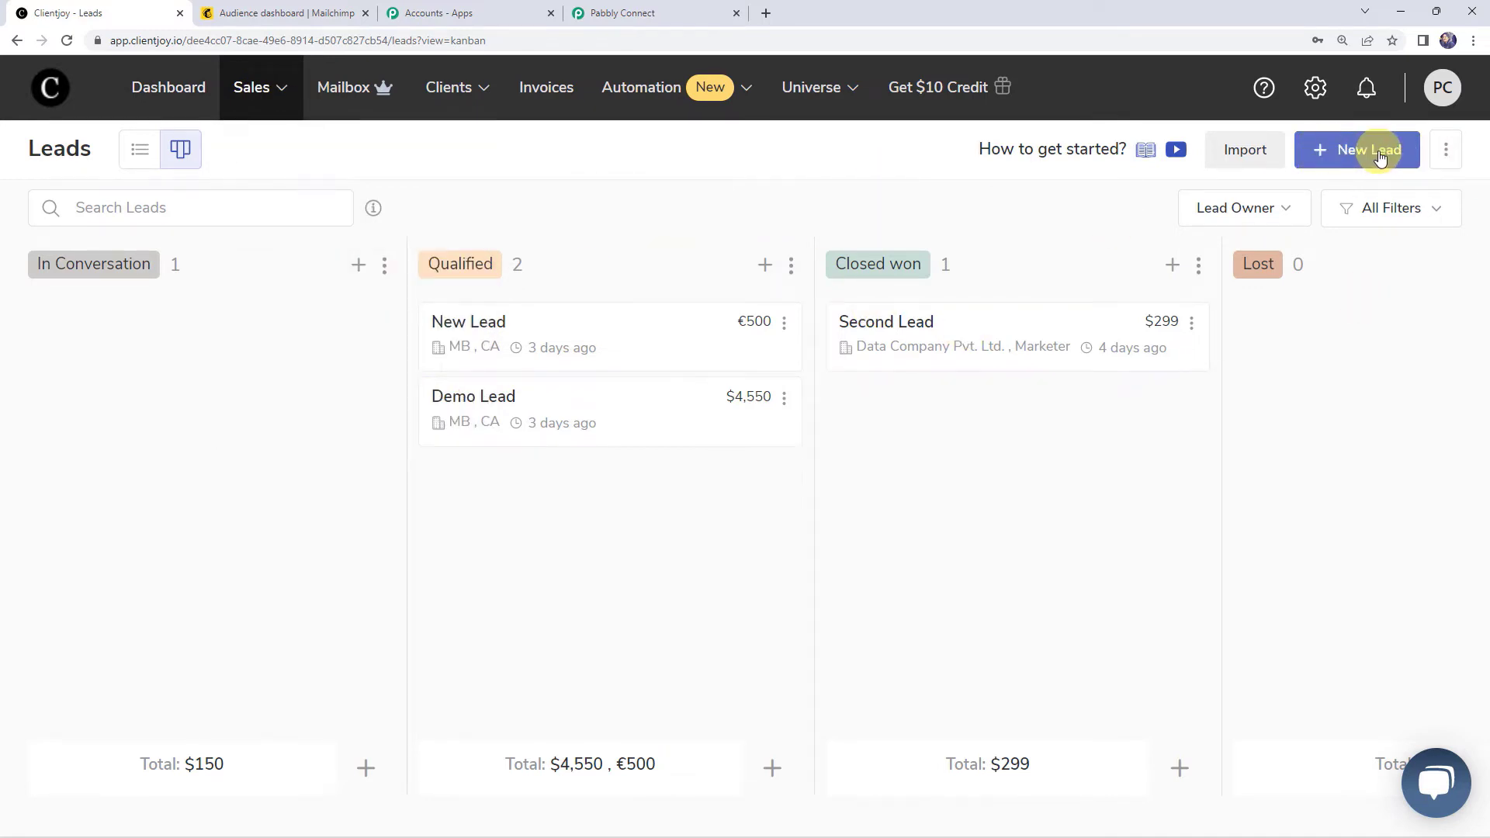
left_click(1384, 158)
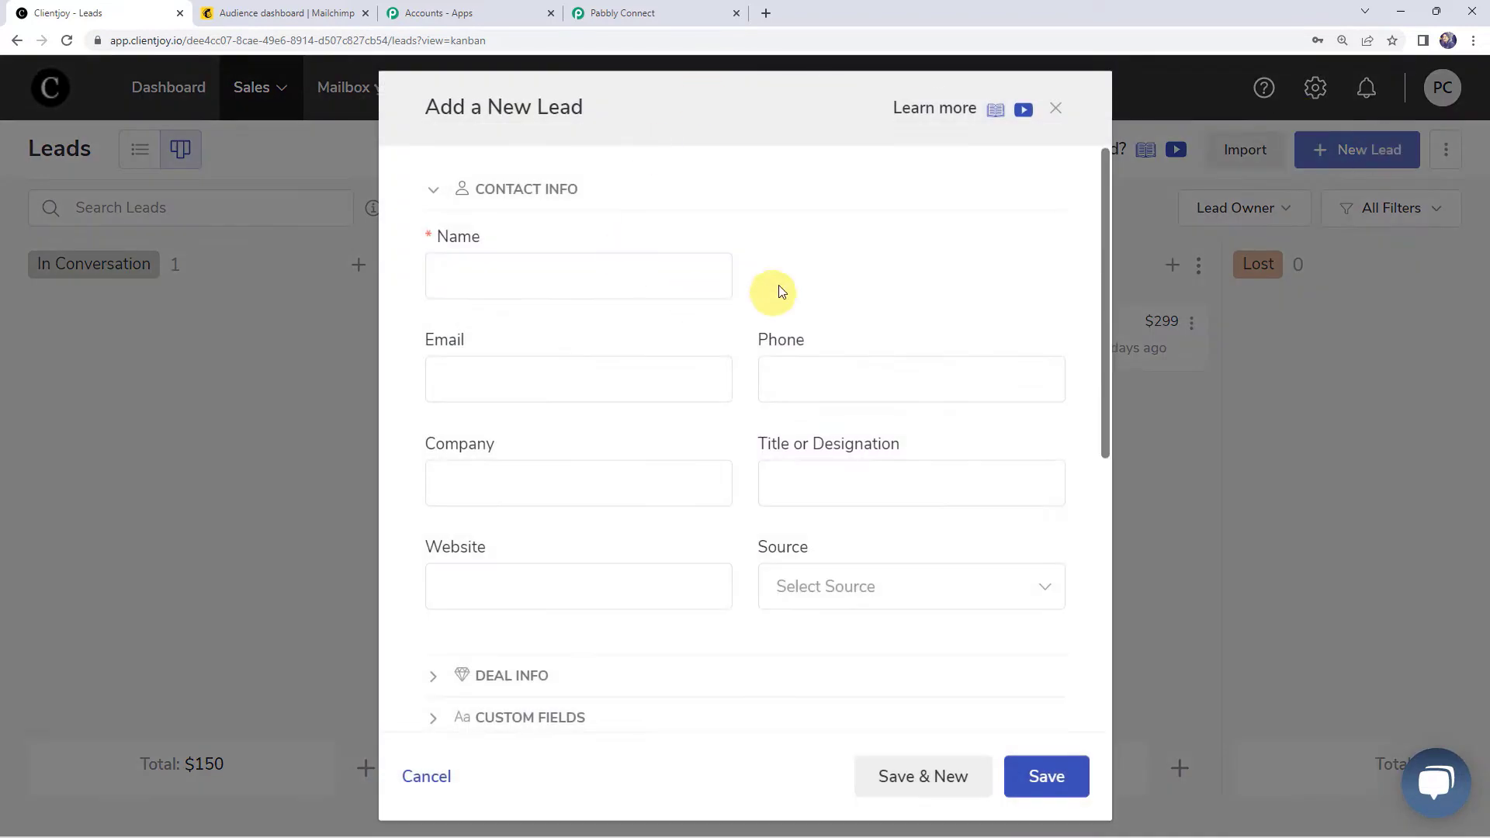
Step: Enter the lead's name, e-mail, phone, 'Developer' and the pabbly.com/connect website URL
left_click(548, 270)
type("Demi")
left_click(508, 385)
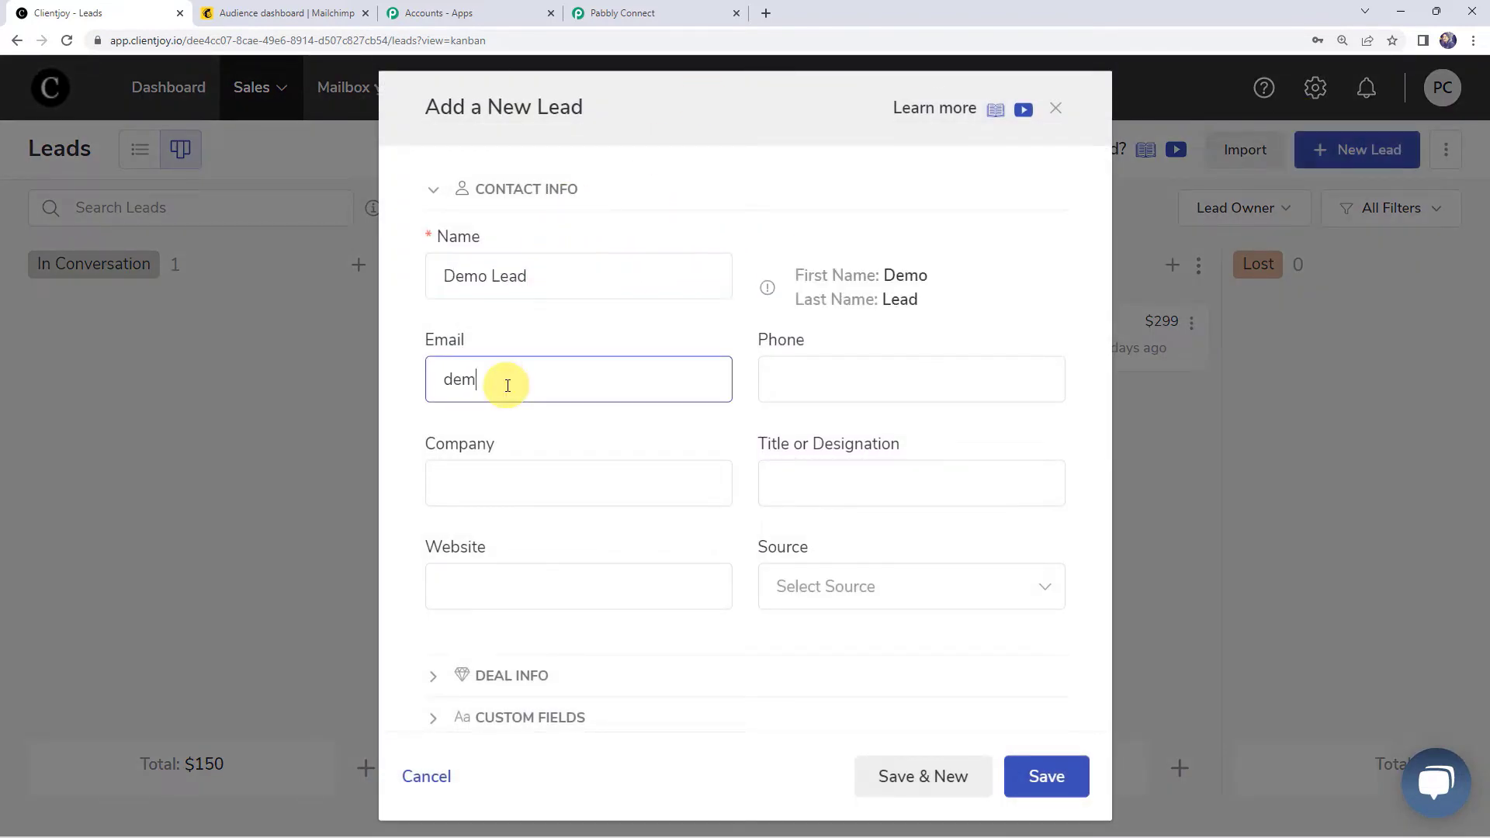
key("Tab")
type("9xxxxxxxx")
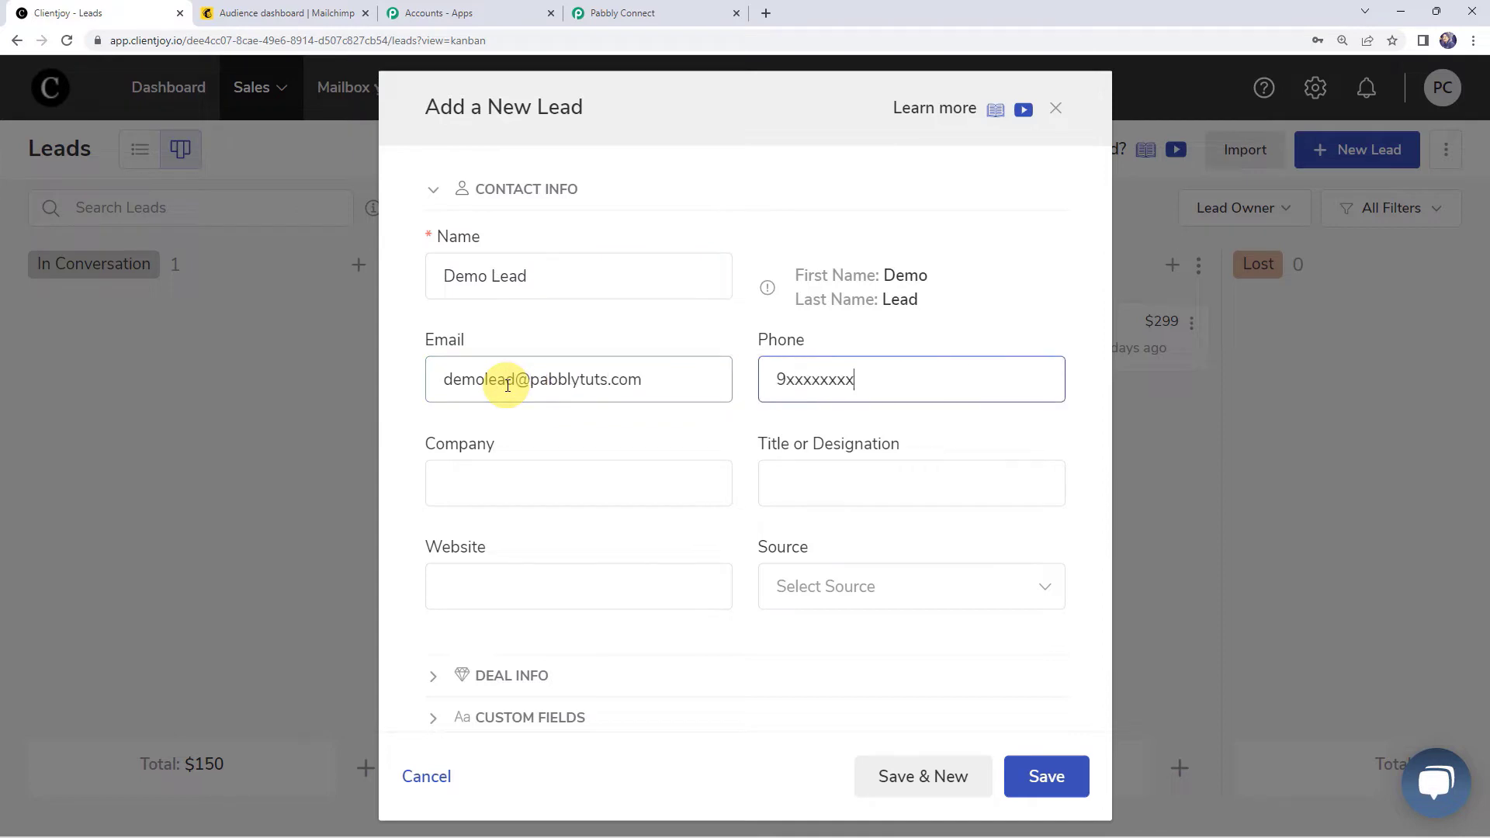
type("3")
left_click(500, 482)
type("Developer")
left_click(515, 585)
type("https:/www.pabbly.com/c")
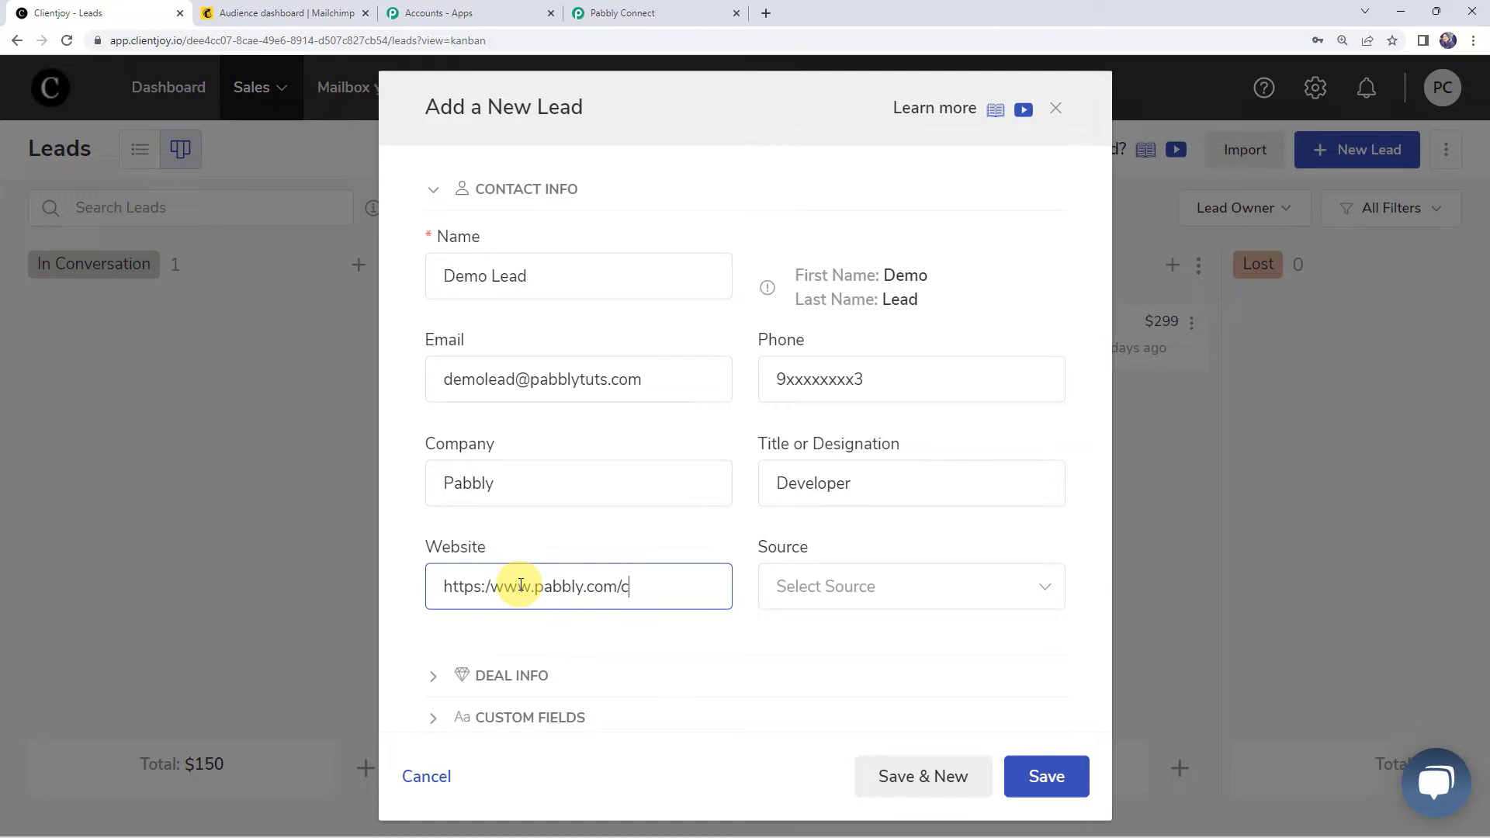
type("onnect")
Step: Set source Website, stage In Conversation, probability 50, deal size 150, owner Pabbly Connect
left_click(842, 599)
left_click(822, 426)
left_click(511, 675)
scroll(442, 602, "down", 2)
left_click(442, 607)
left_click(504, 365)
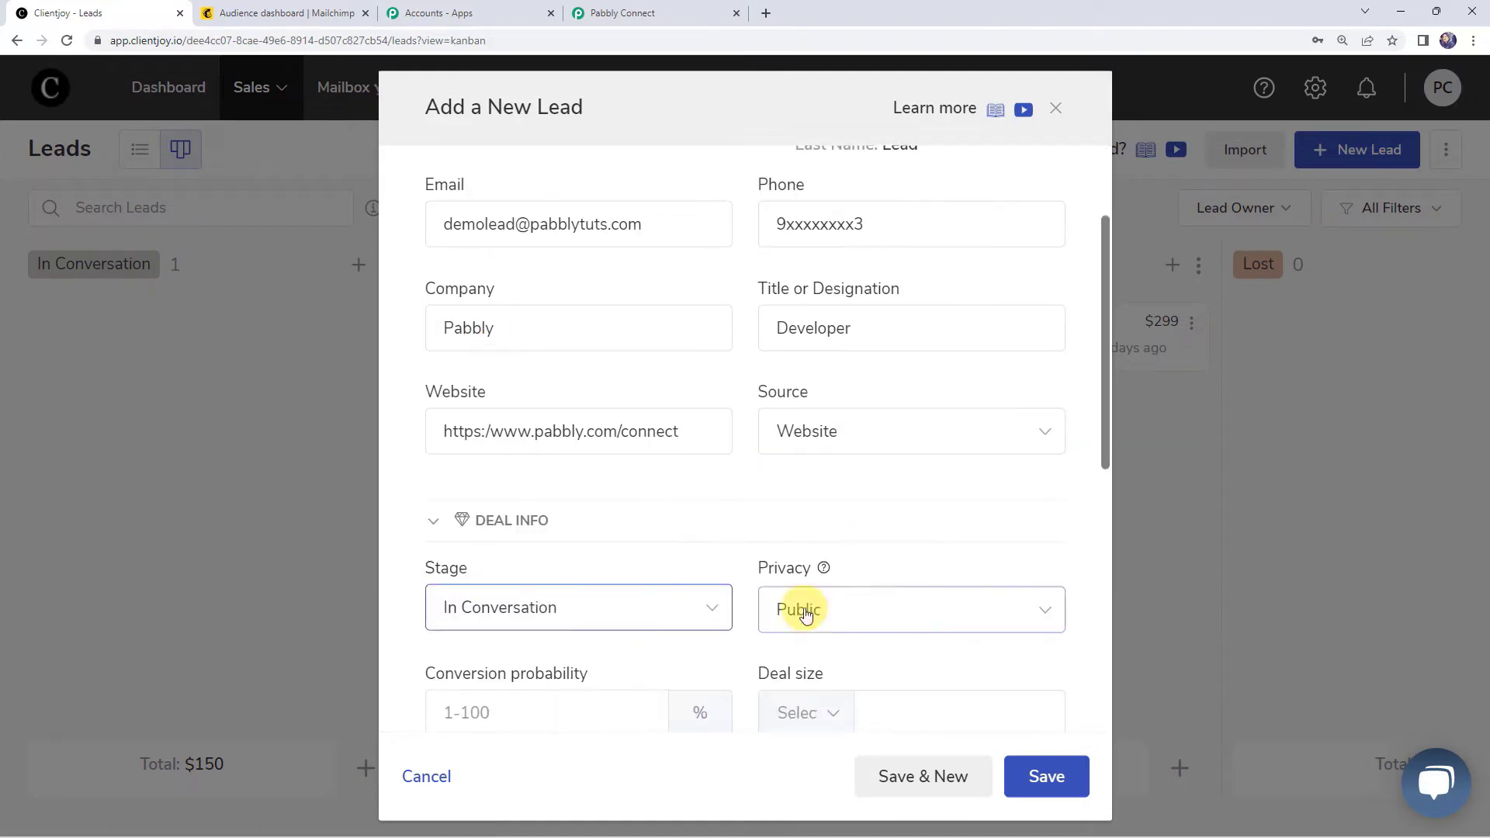
scroll(768, 566, "down", 3)
left_click(499, 483)
type("50")
left_click(945, 480)
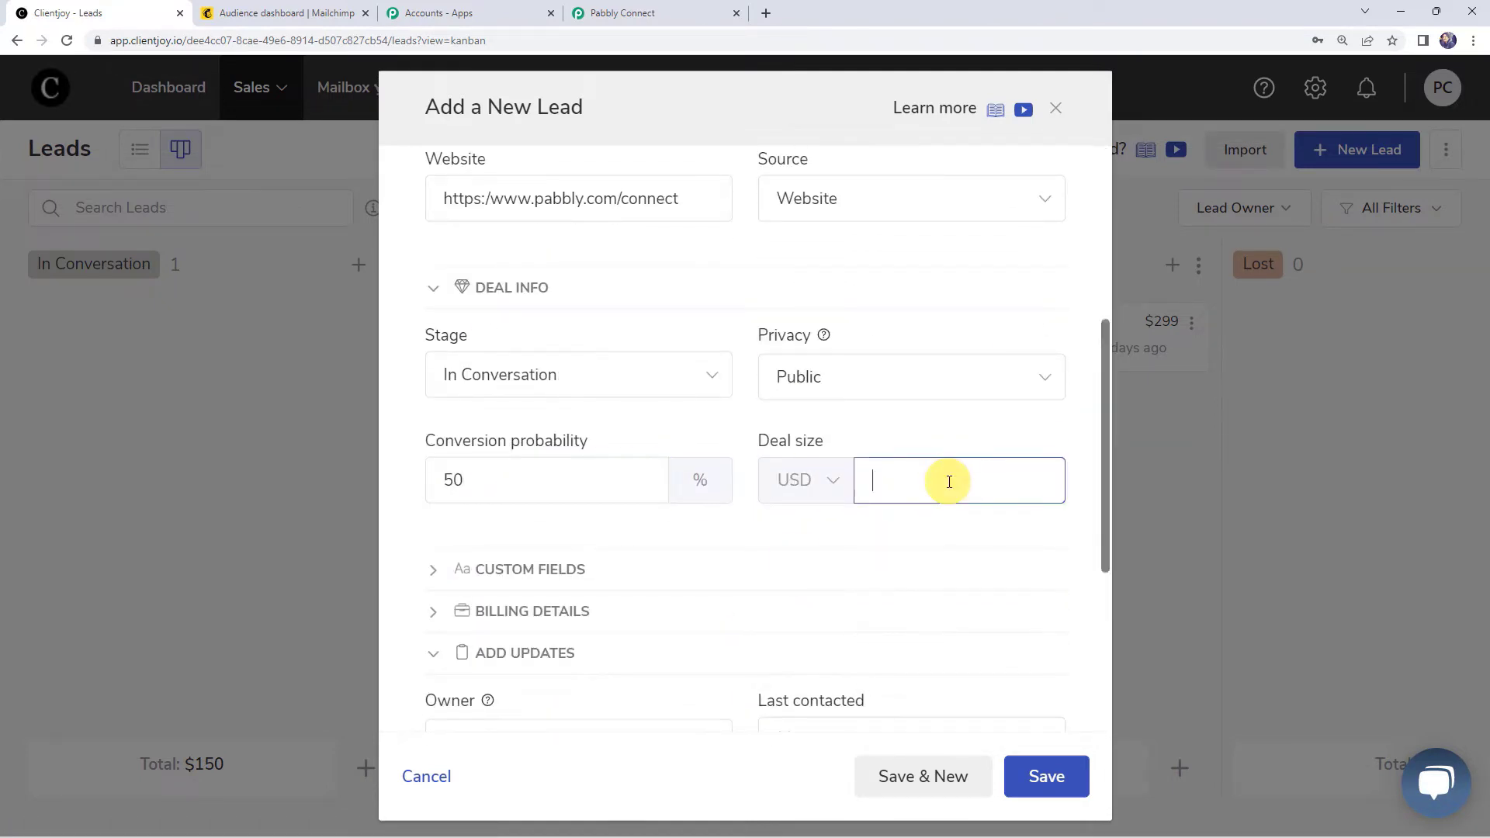
type("150")
scroll(533, 575, "down", 2)
left_click(532, 586)
left_click(497, 645)
Step: Change the conversion probability to 75 and save the new lead
scroll(635, 458, "up", 6)
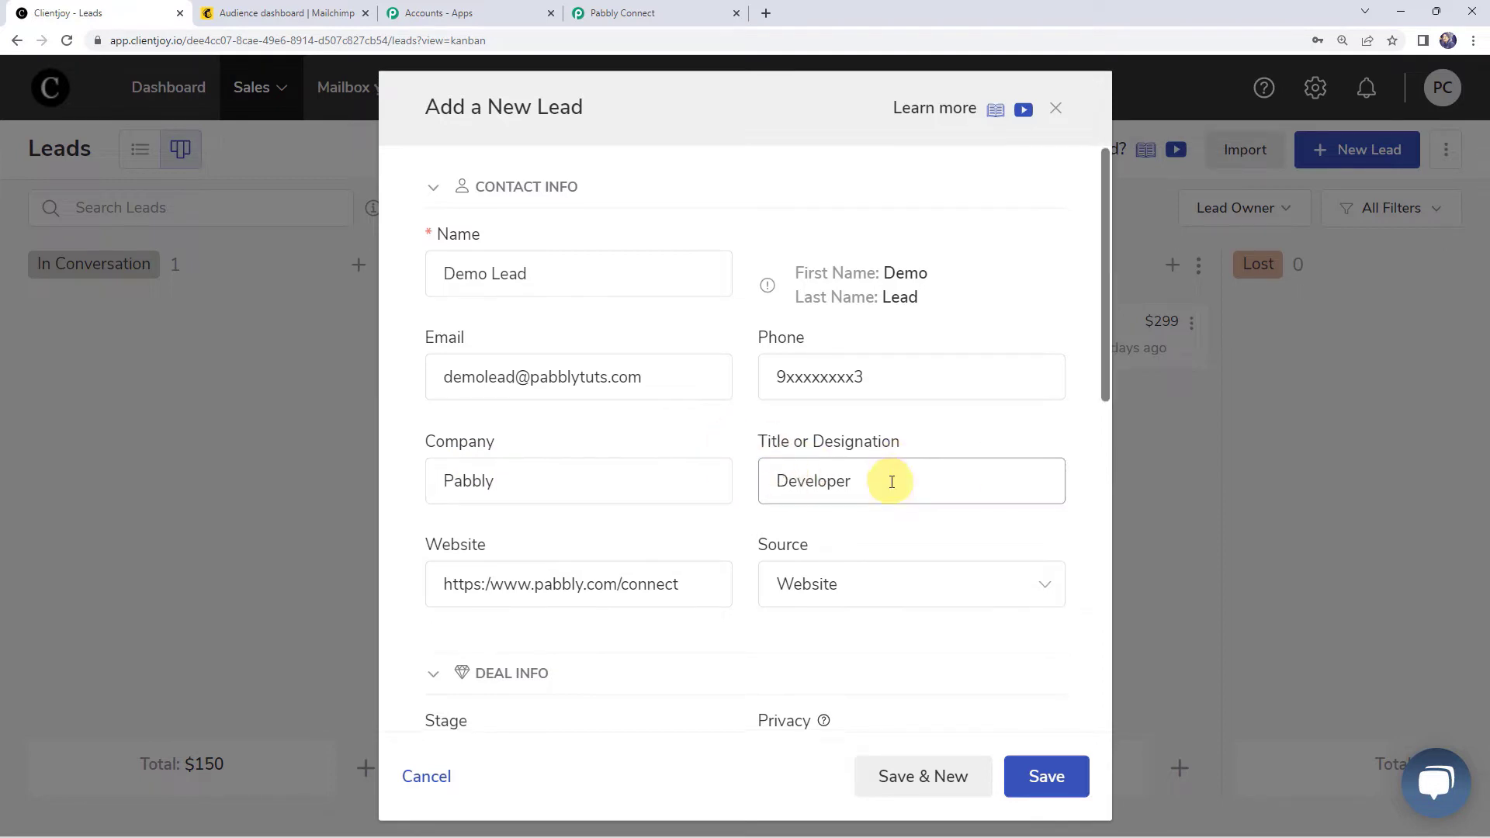
scroll(885, 478, "down", 1)
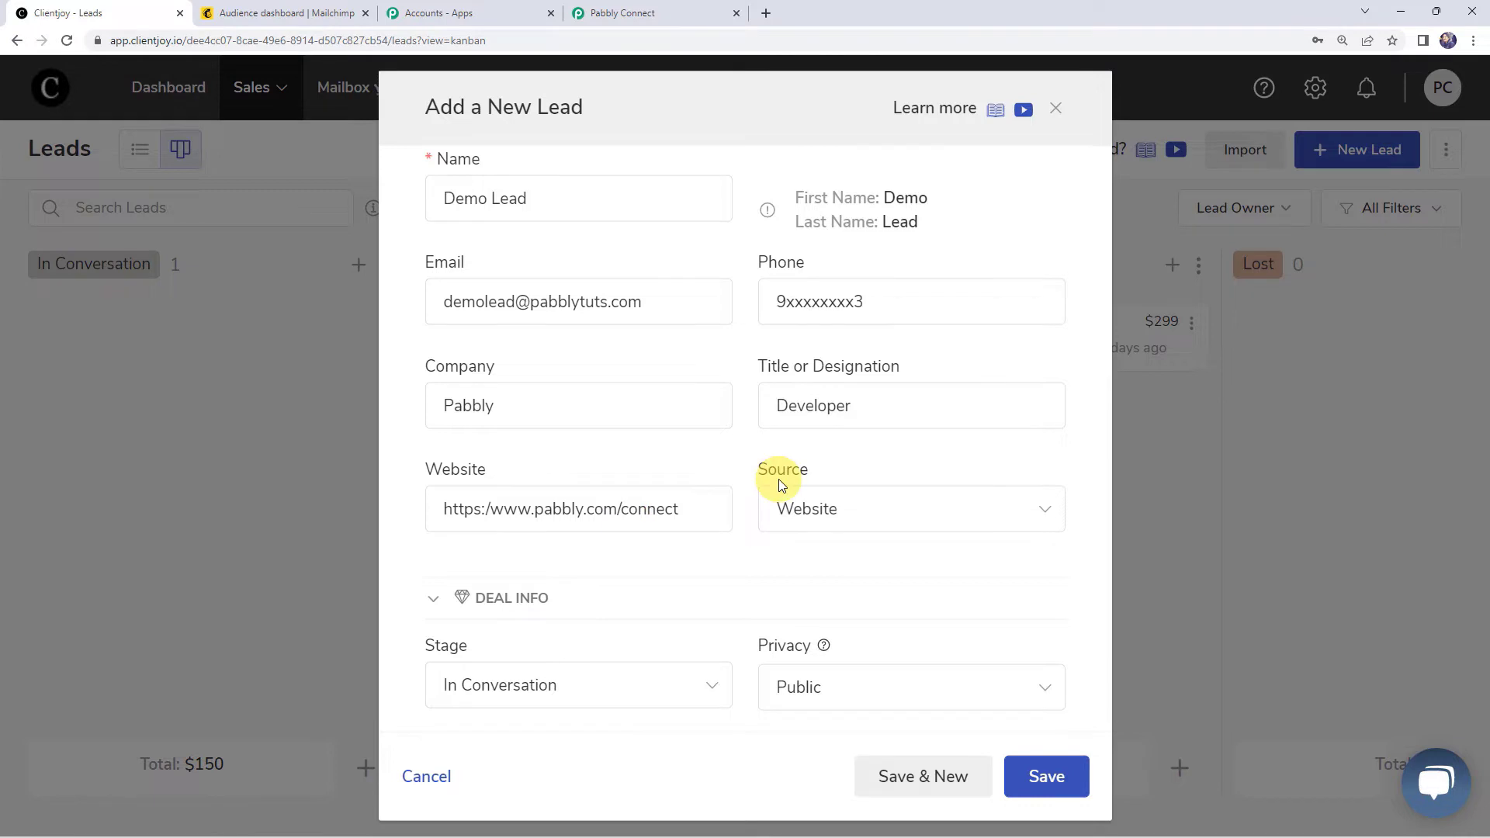
scroll(823, 517, "down", 2)
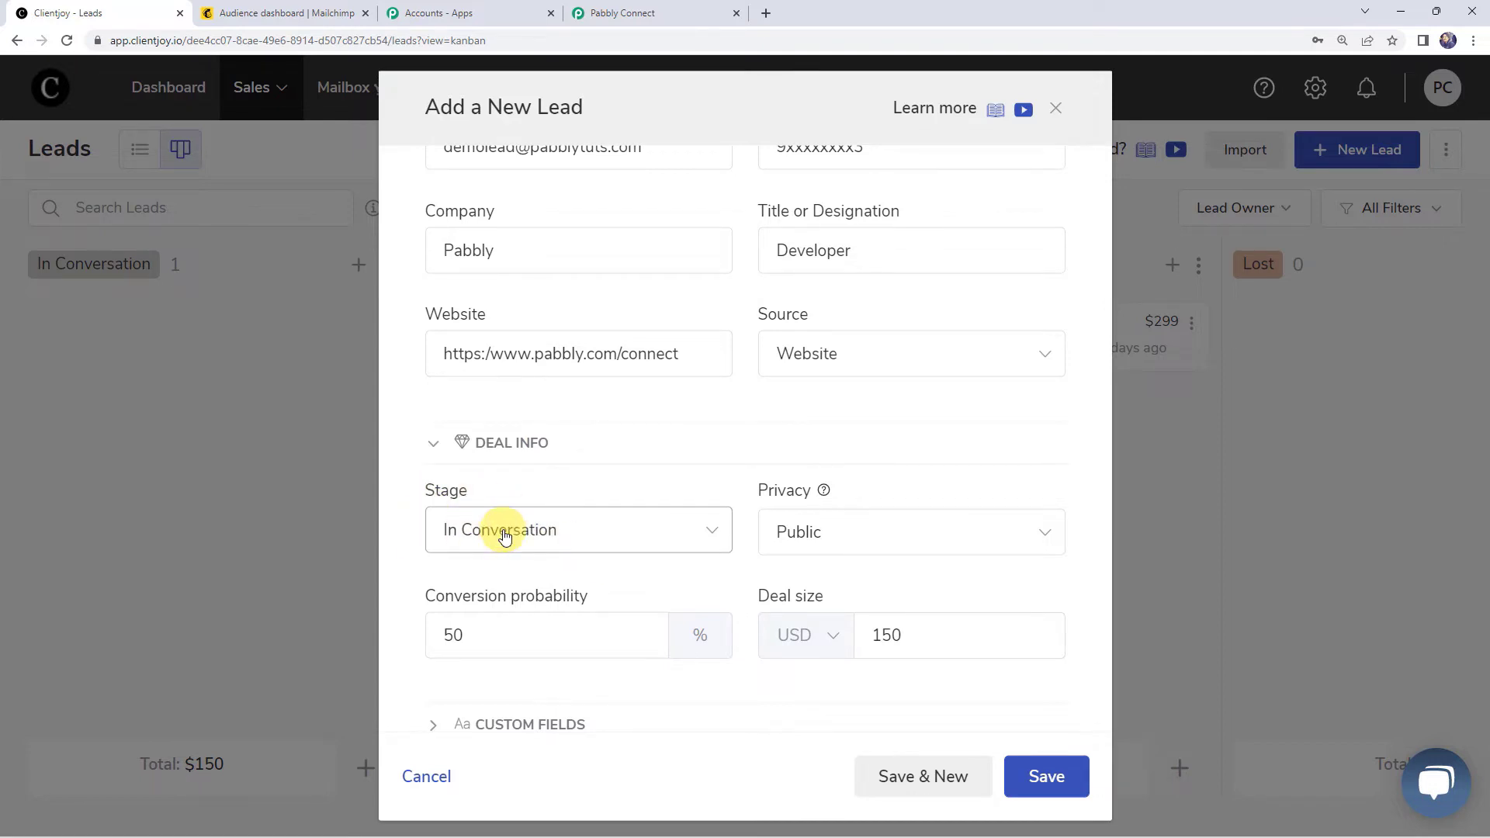
scroll(811, 533, "down", 2)
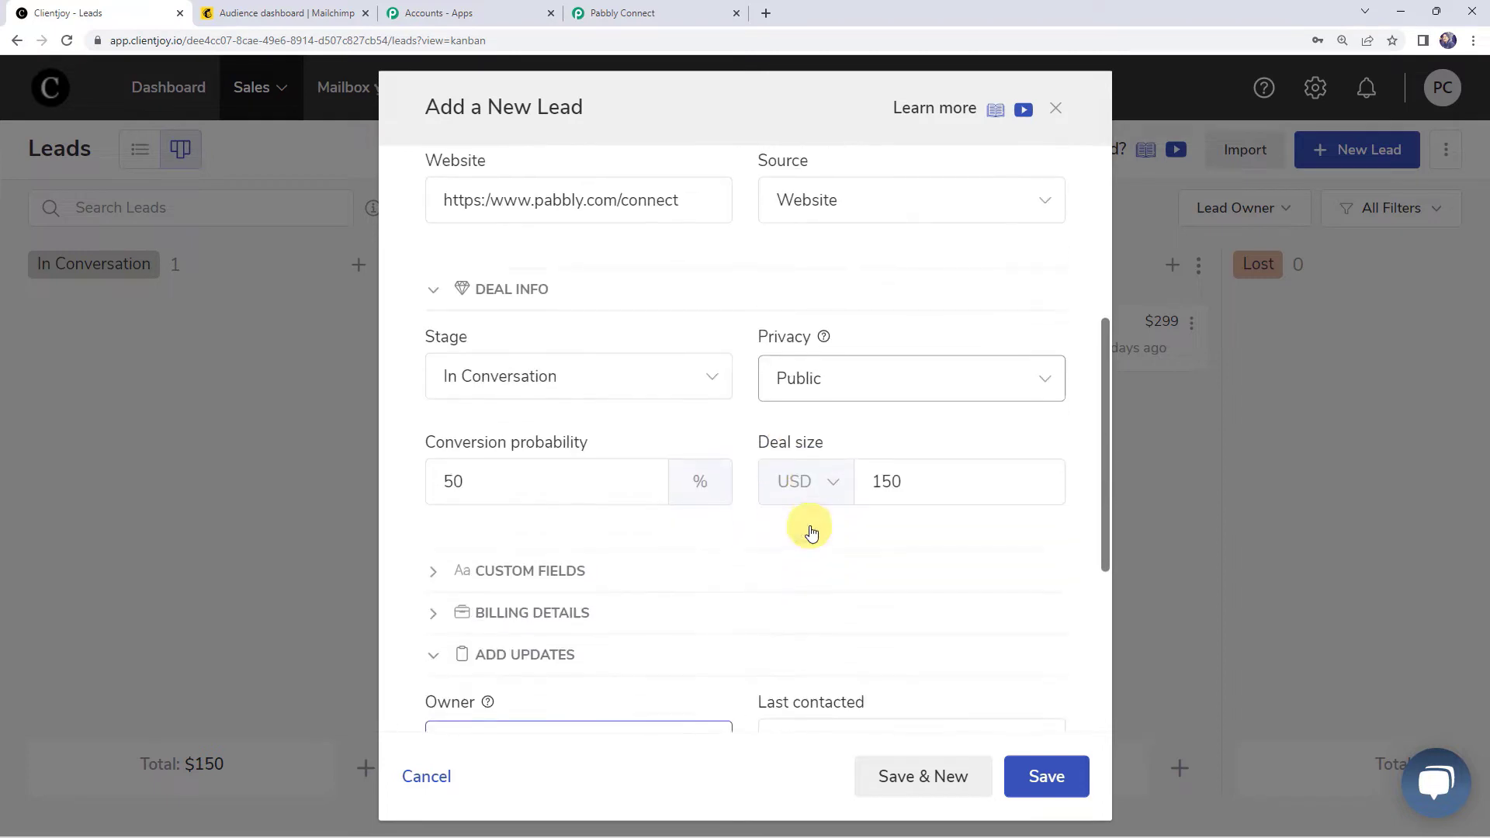
left_click(485, 484)
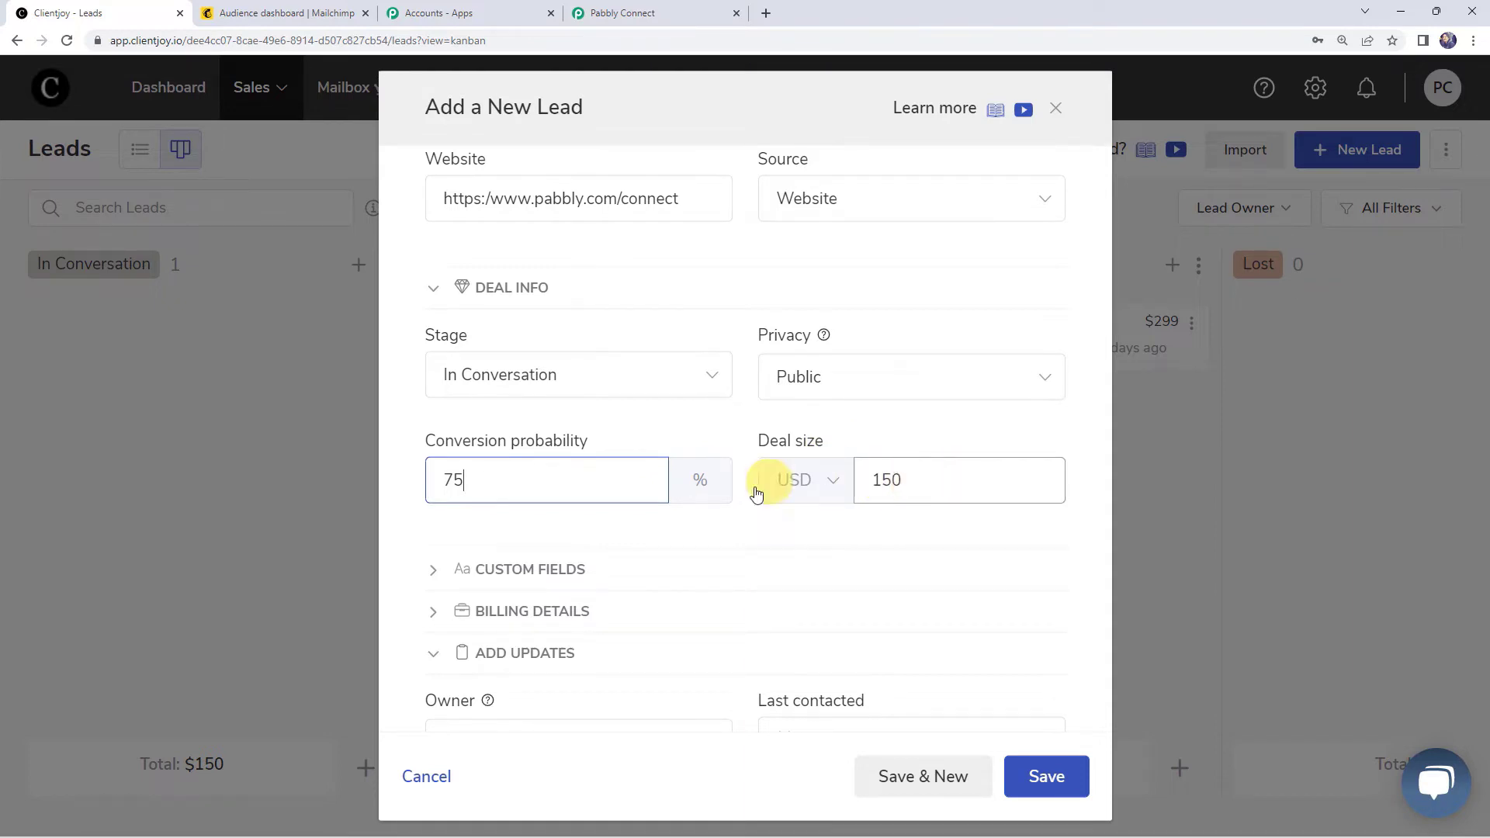
left_click(1048, 777)
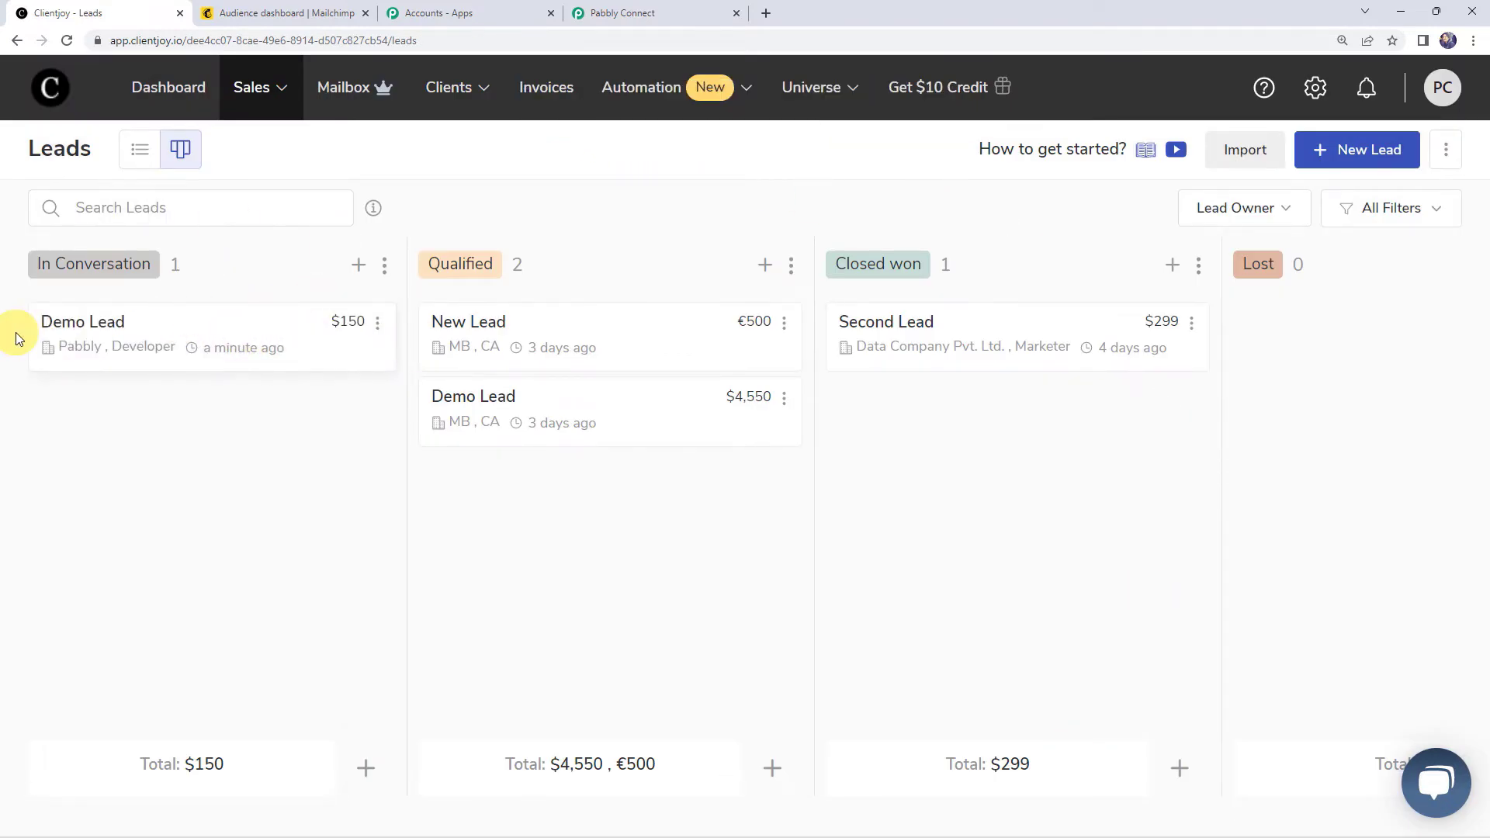
Step: Check the captured lead Id, name, email, phone and company in the trigger response
left_click(635, 11)
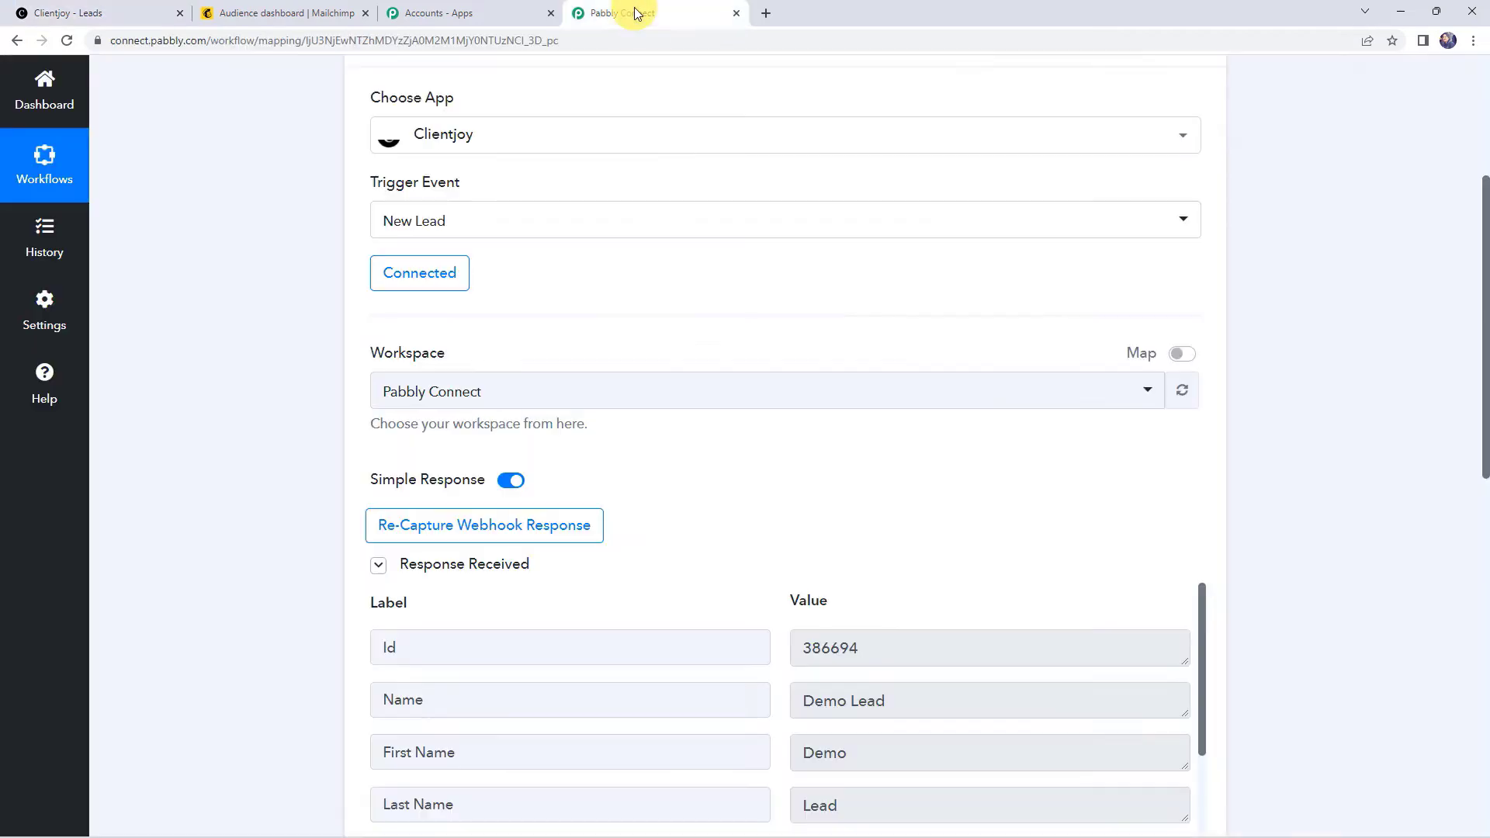
scroll(323, 379, "down", 5)
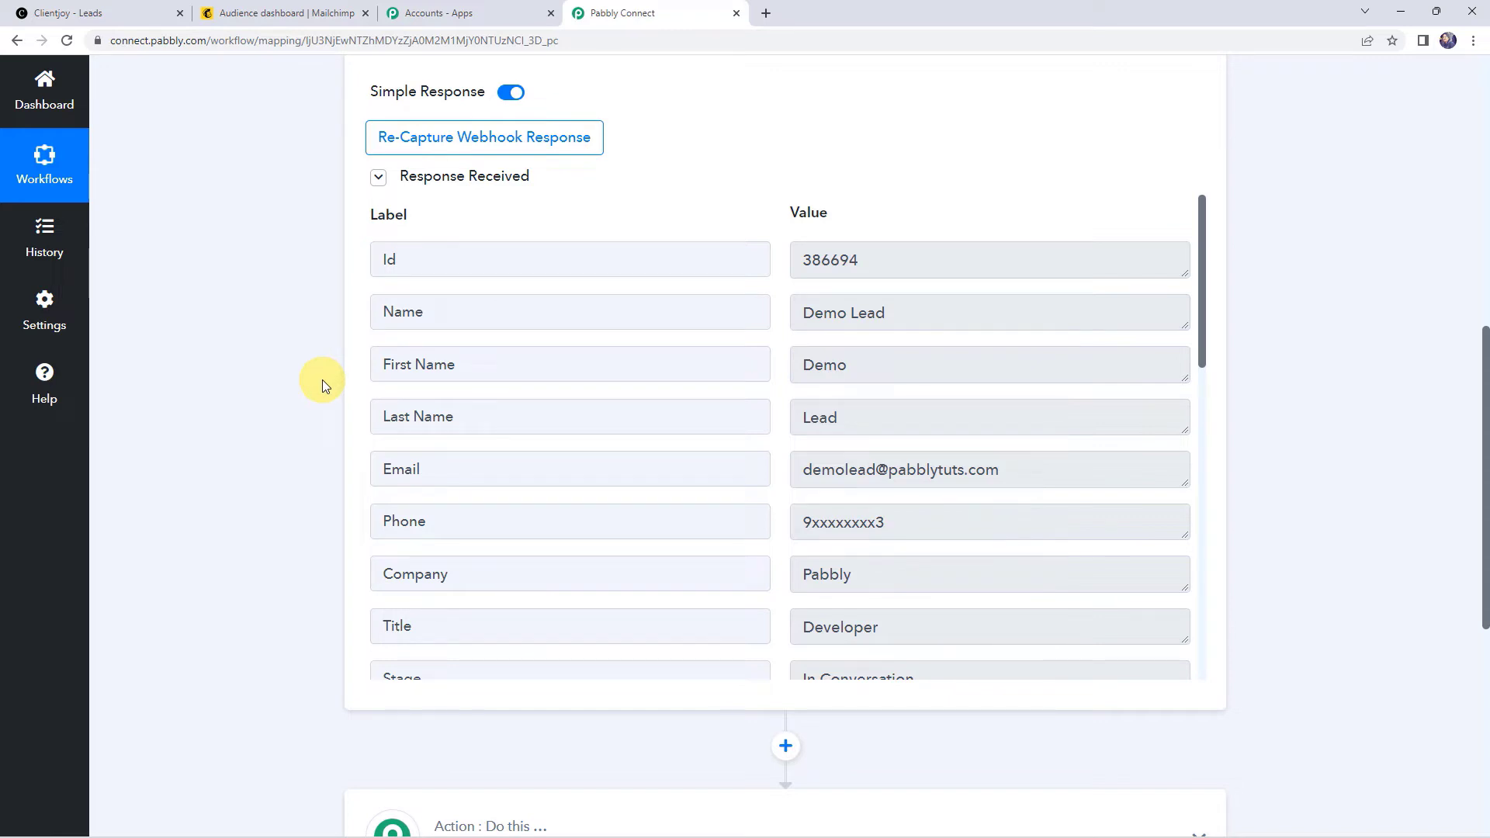
left_click(867, 256)
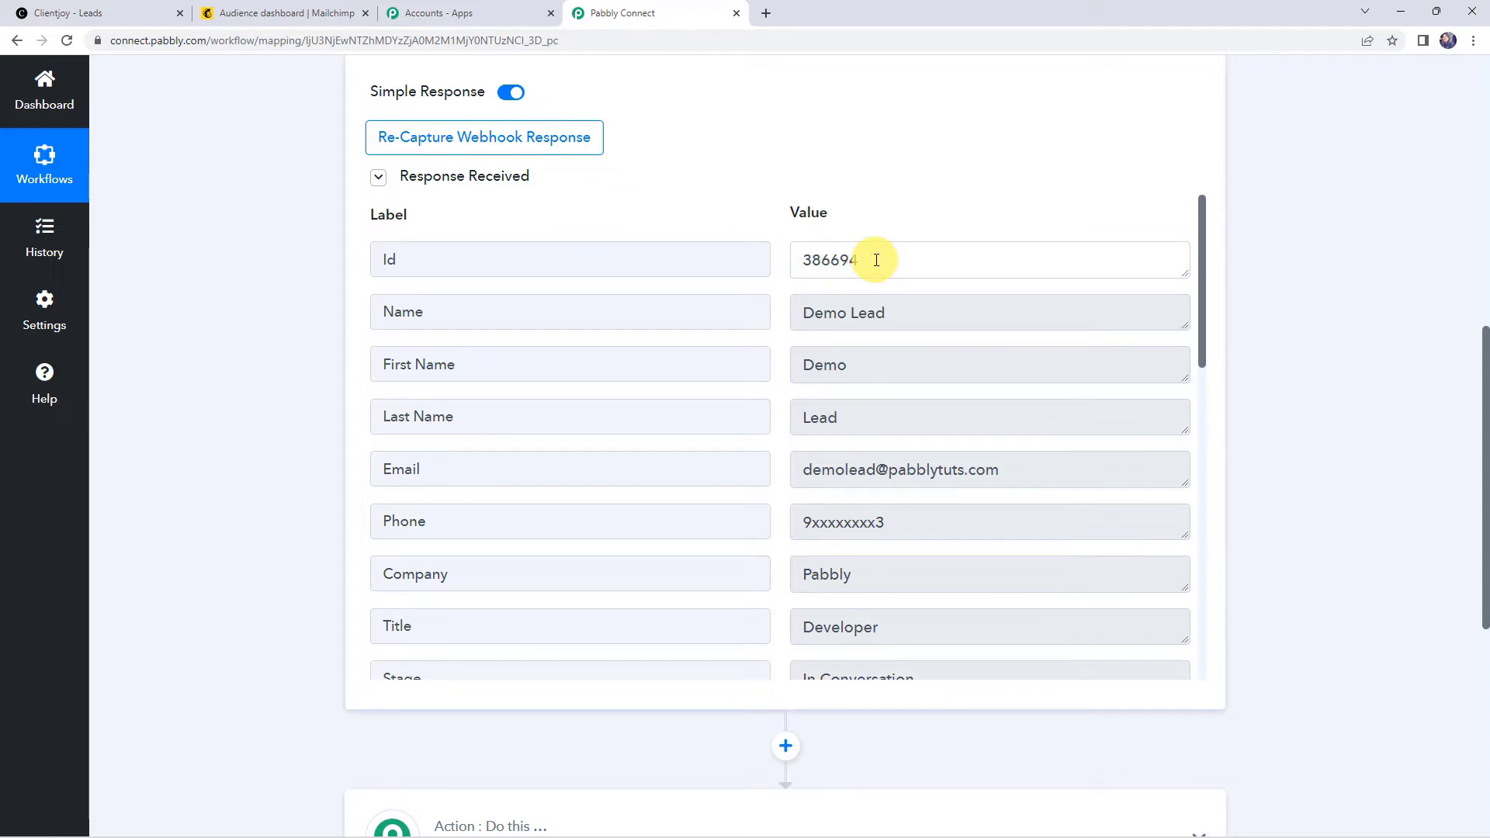
left_click(920, 312)
left_click(944, 487)
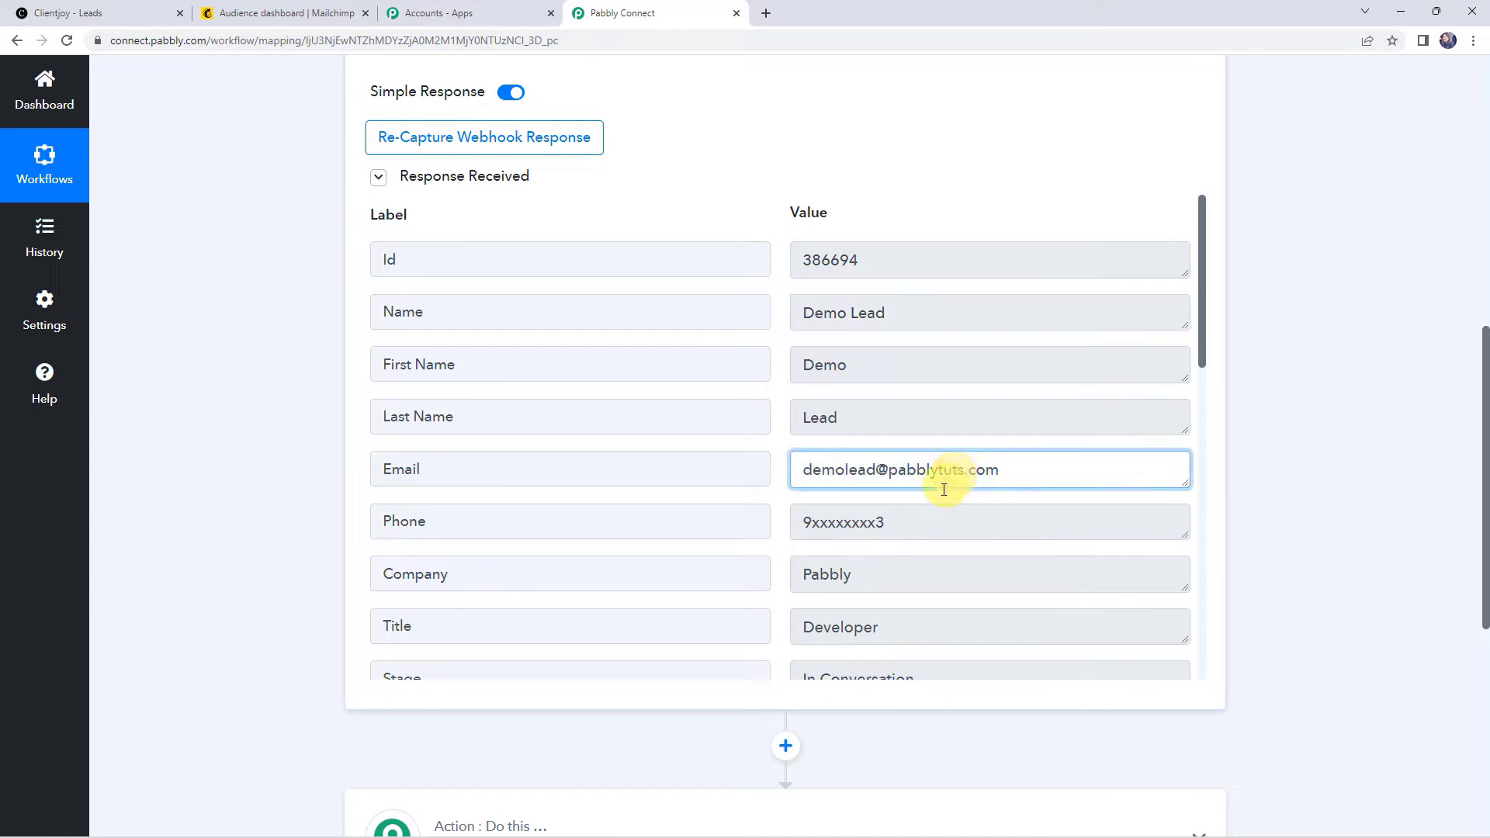
left_click(924, 509)
left_click(889, 577)
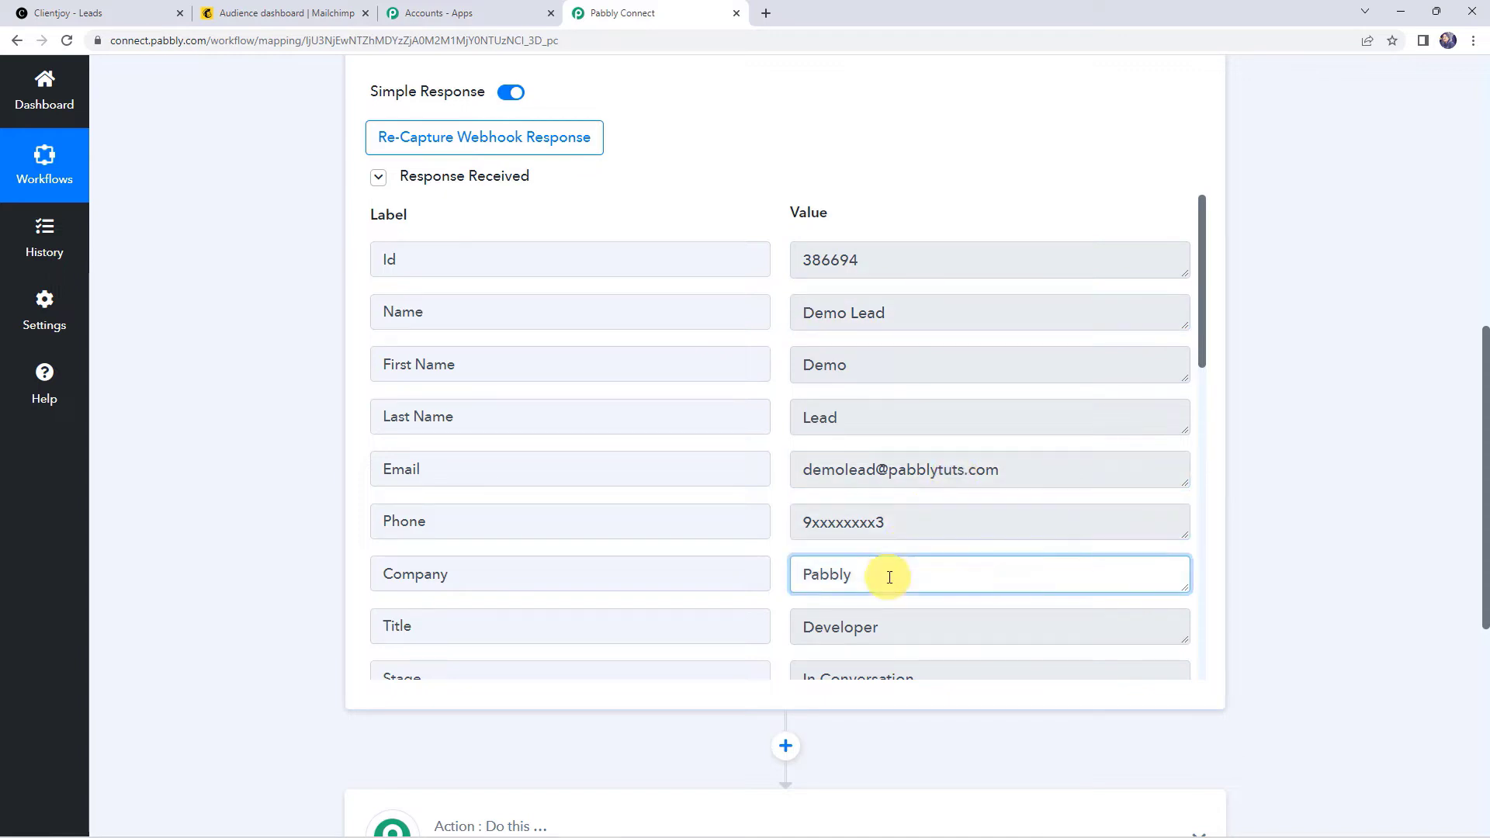
Step: Review the captured title, stage, source, owner, deal size 150 and probability 75
scroll(889, 576, "down", 2)
left_click(892, 476)
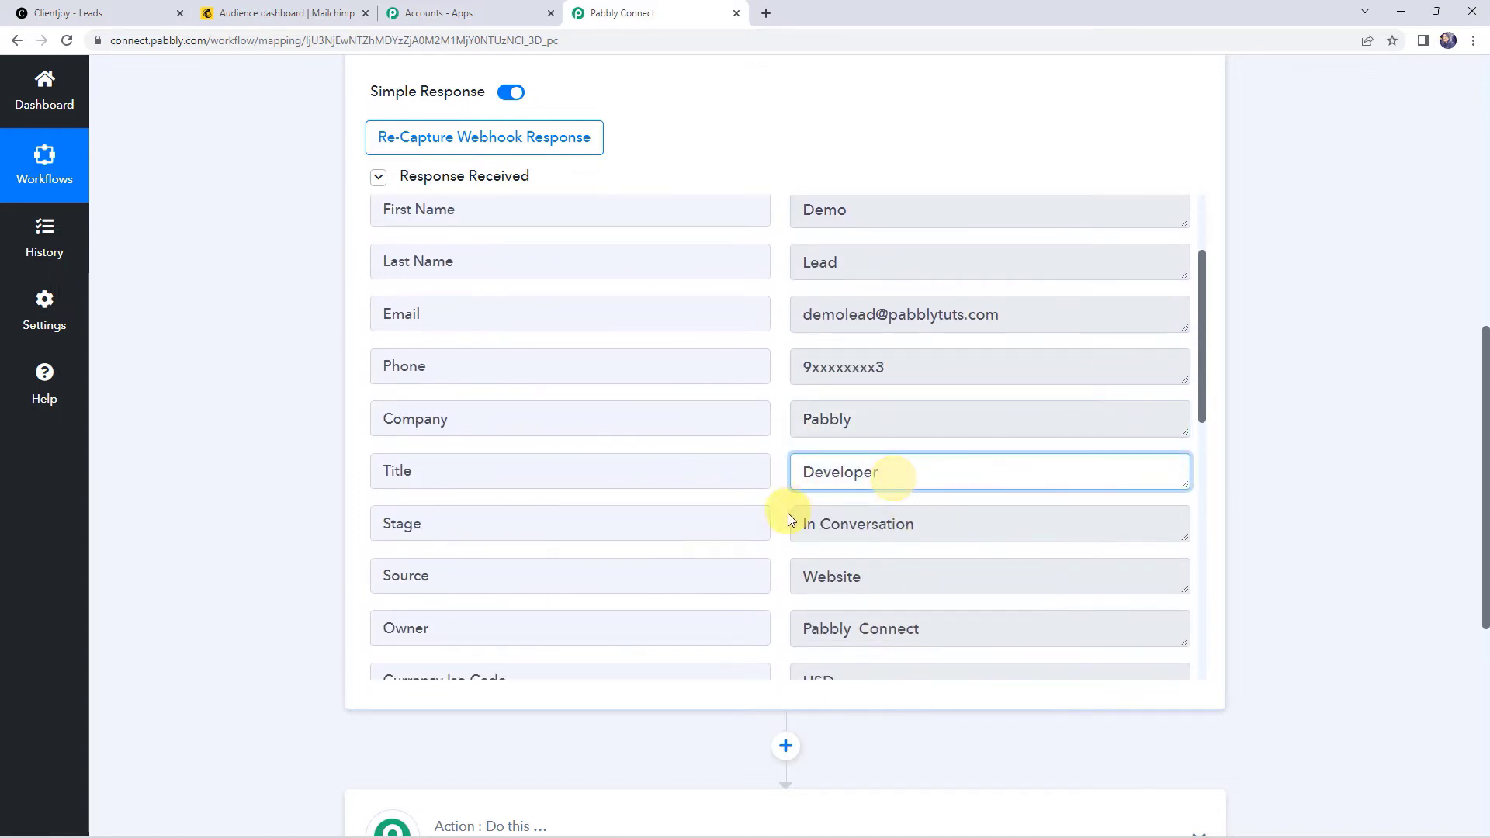
left_click(928, 524)
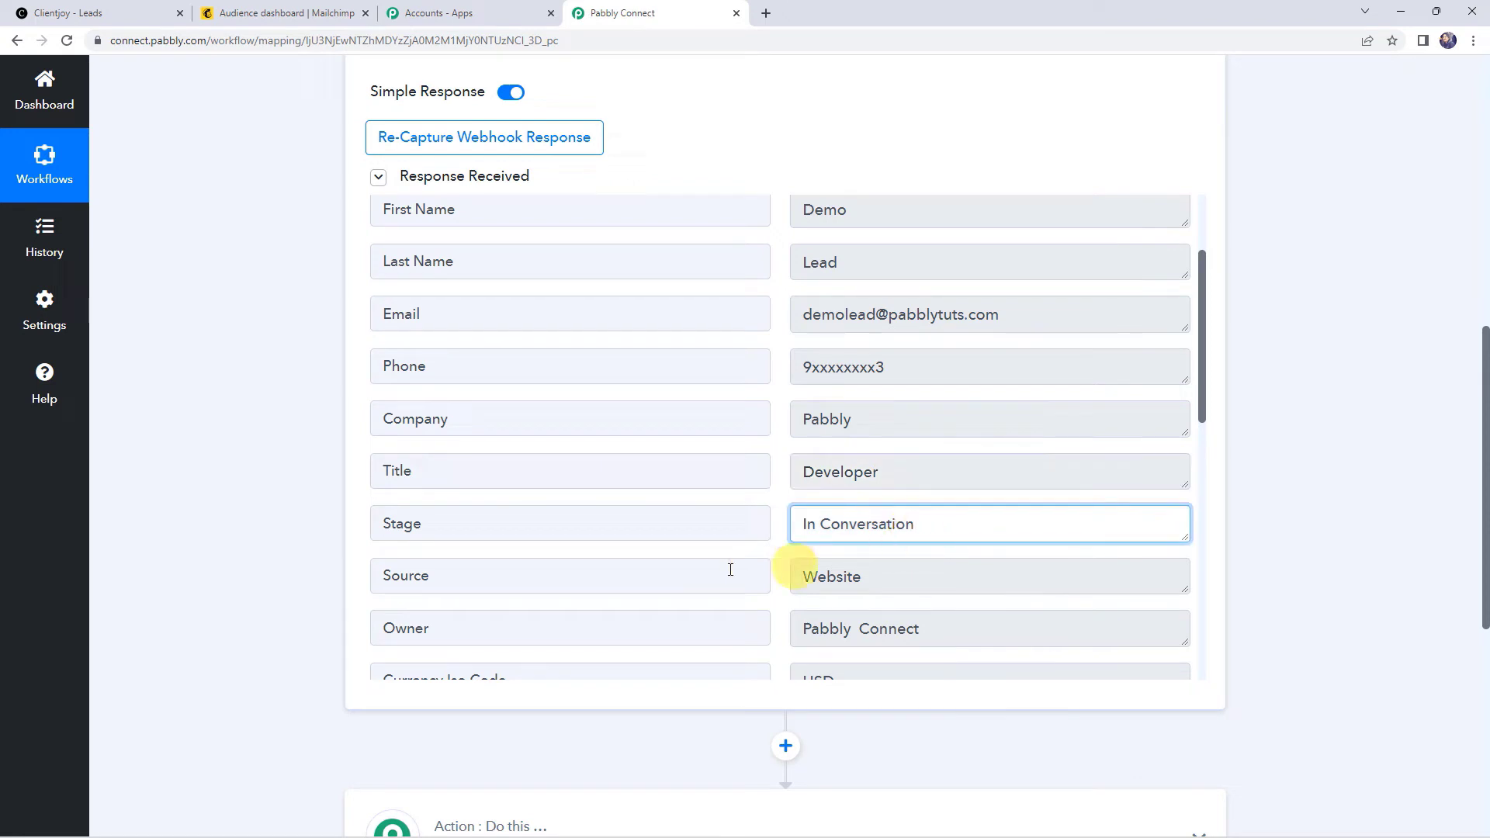
left_click(831, 577)
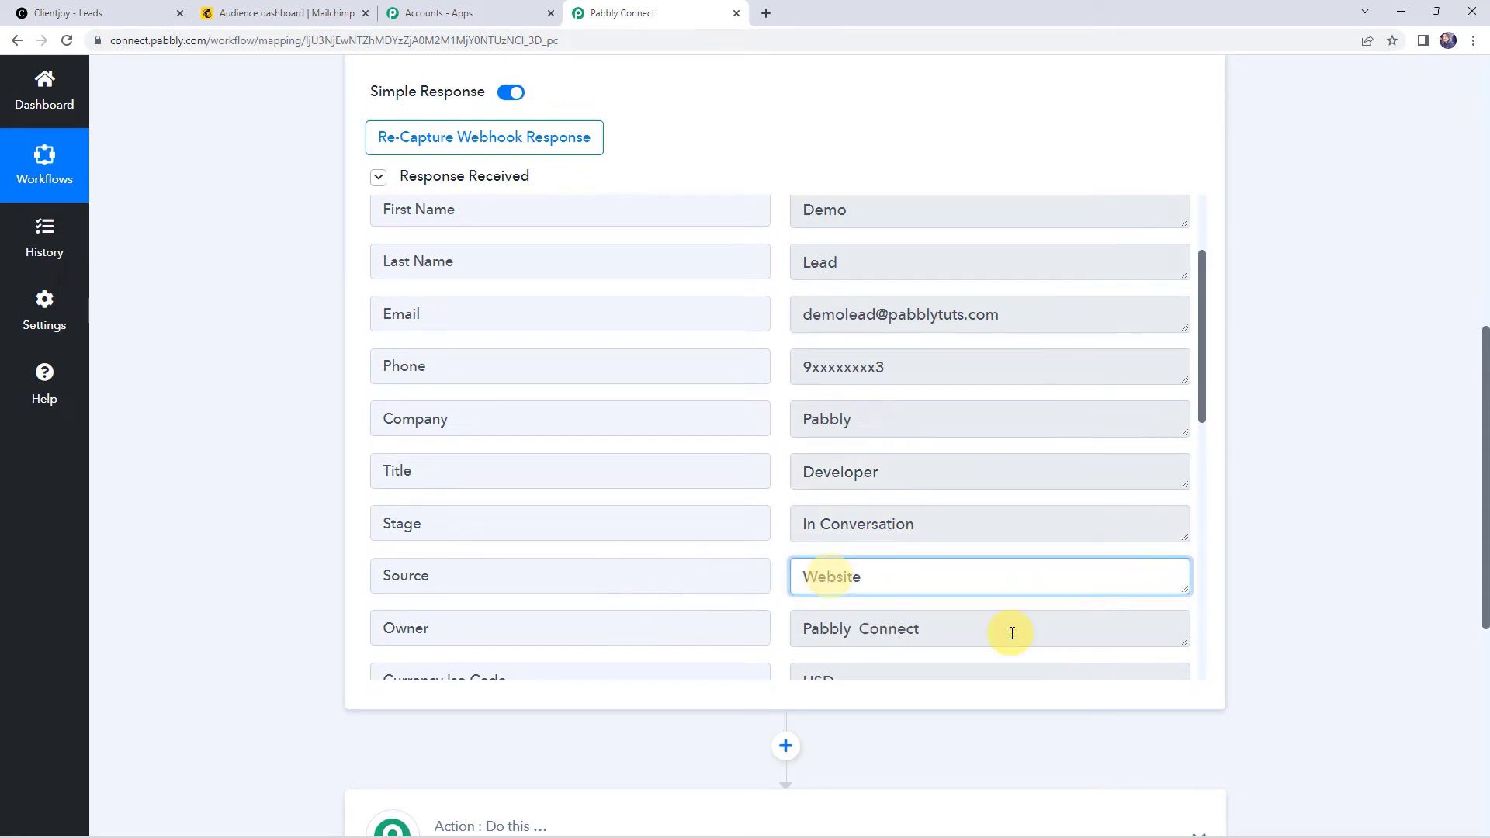
left_click(1012, 632)
scroll(832, 559, "down", 3)
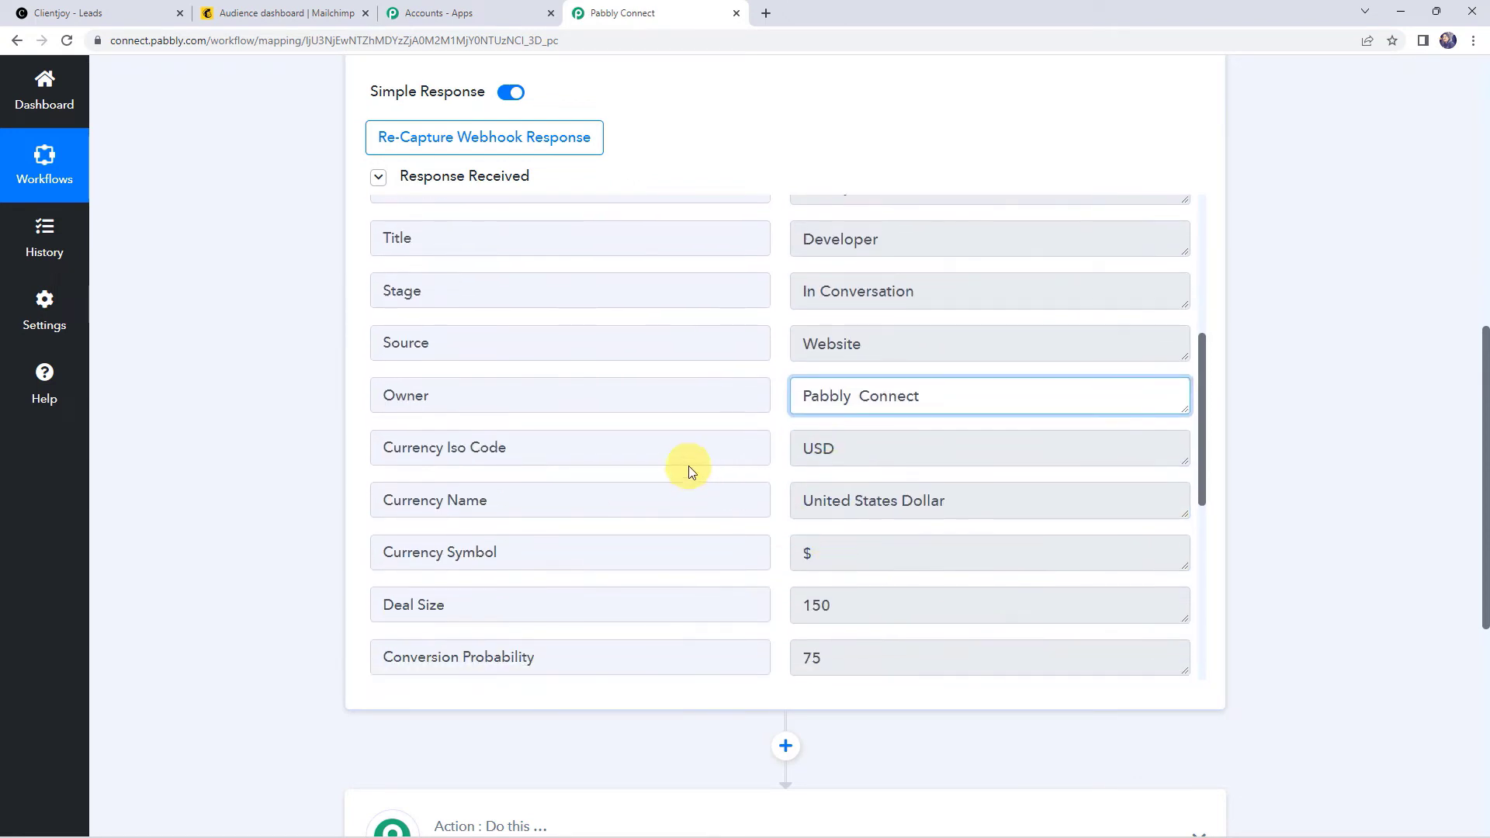
scroll(872, 442, "down", 2)
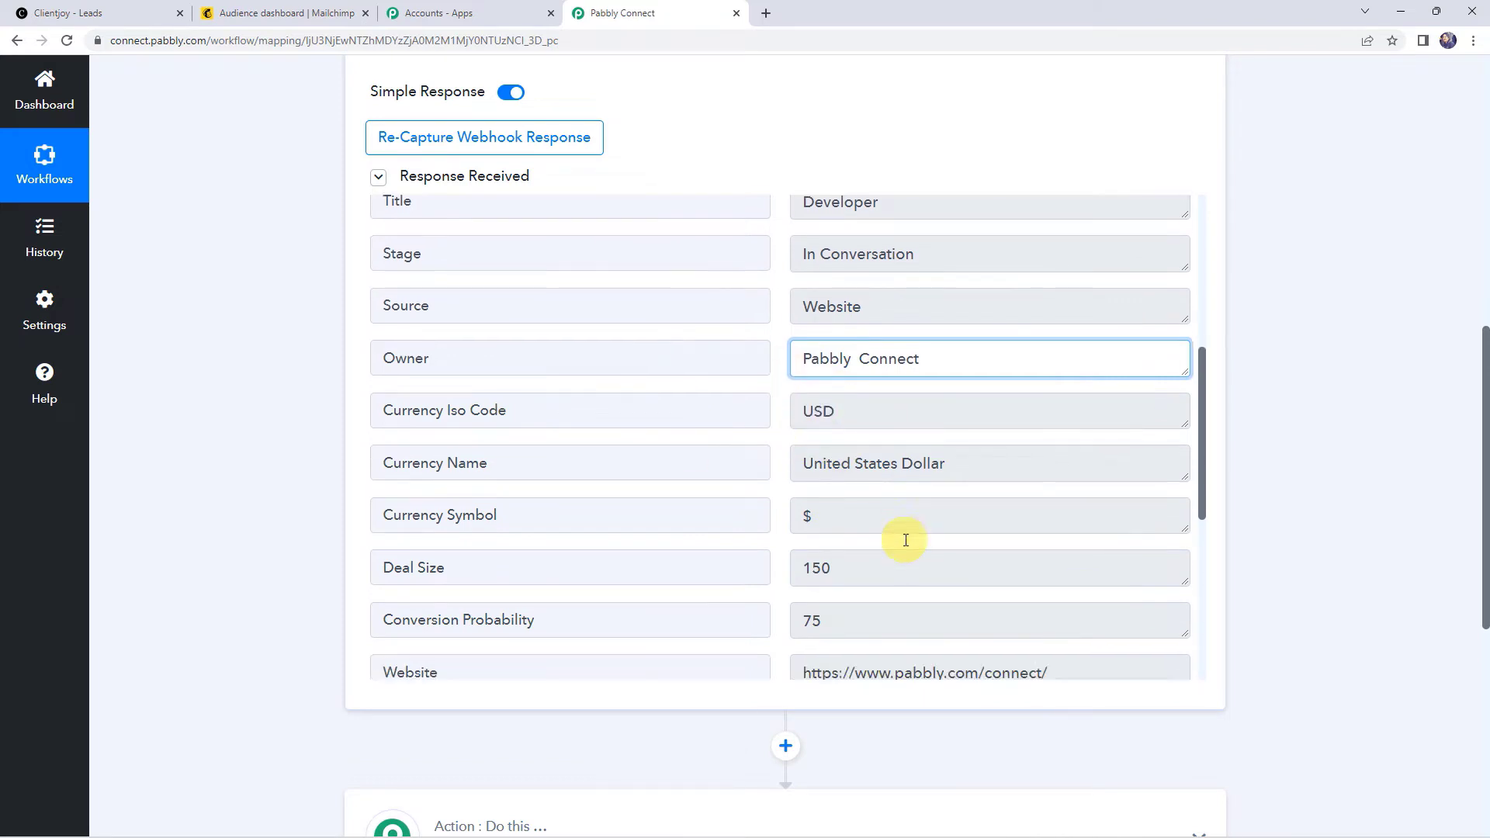
left_click(829, 466)
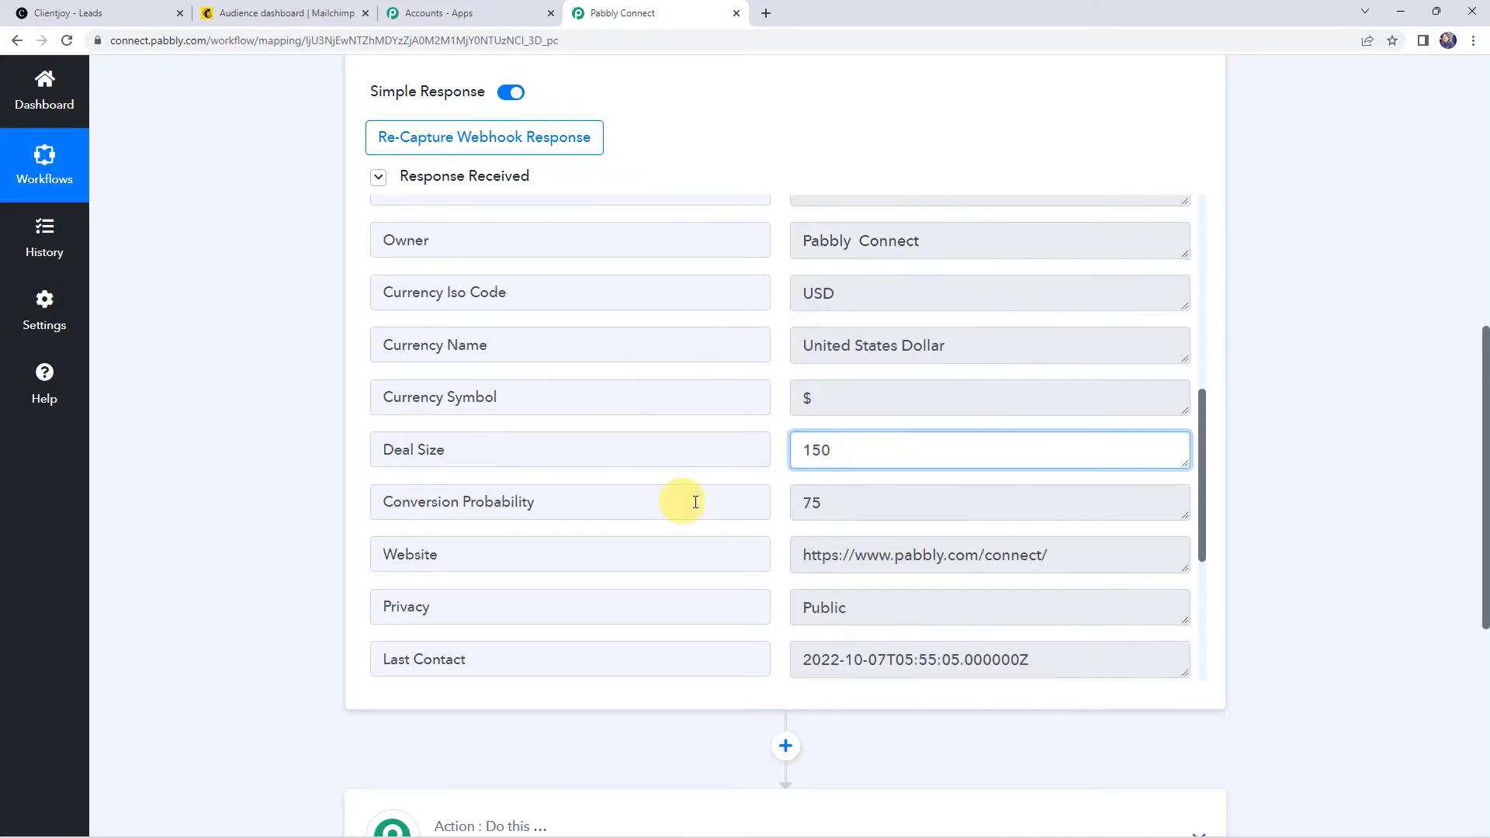
left_click(882, 501)
scroll(897, 501, "down", 1)
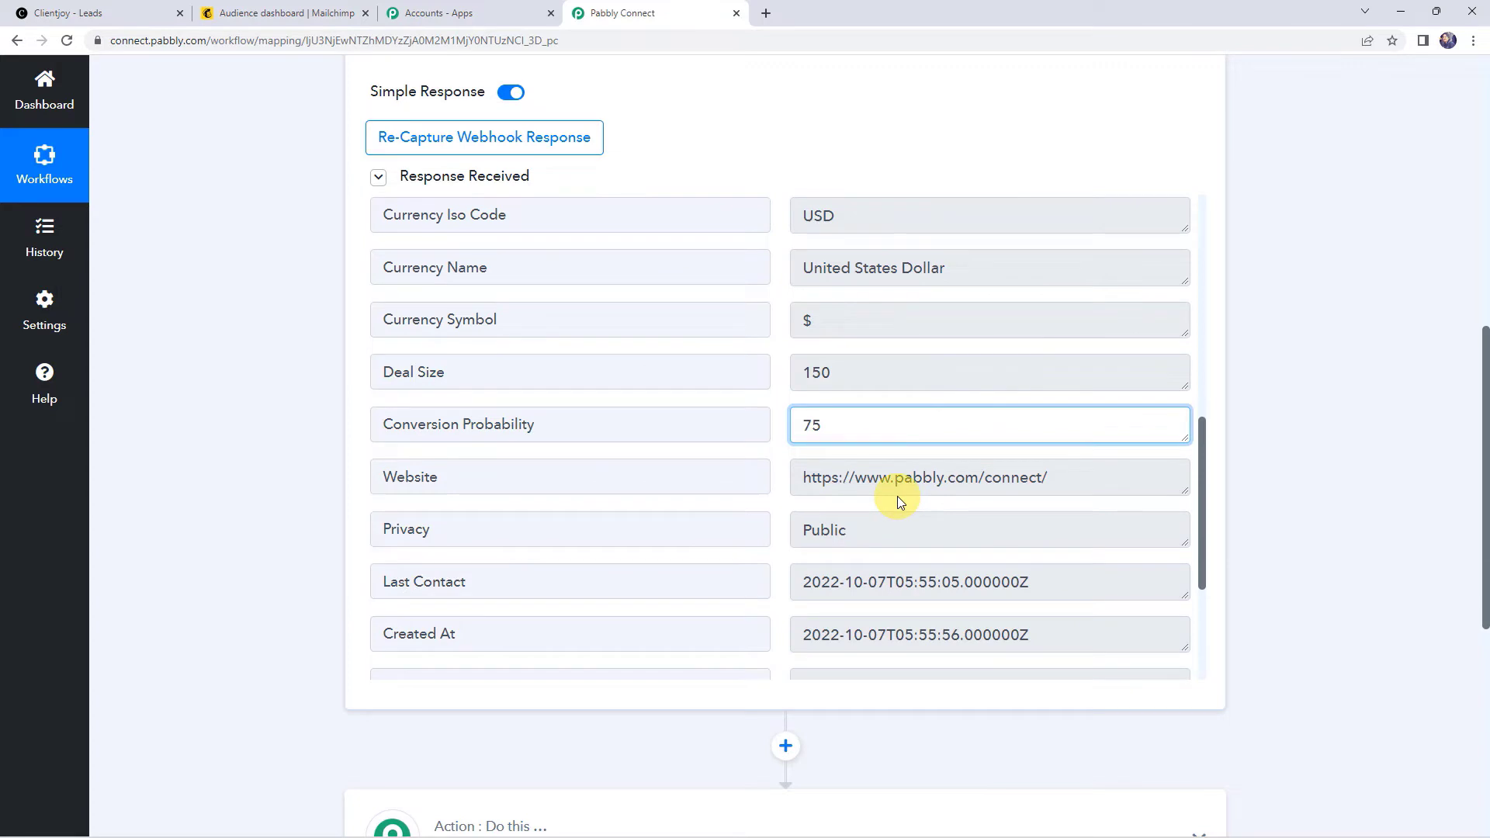
scroll(897, 501, "down", 2)
scroll(870, 498, "down", 1)
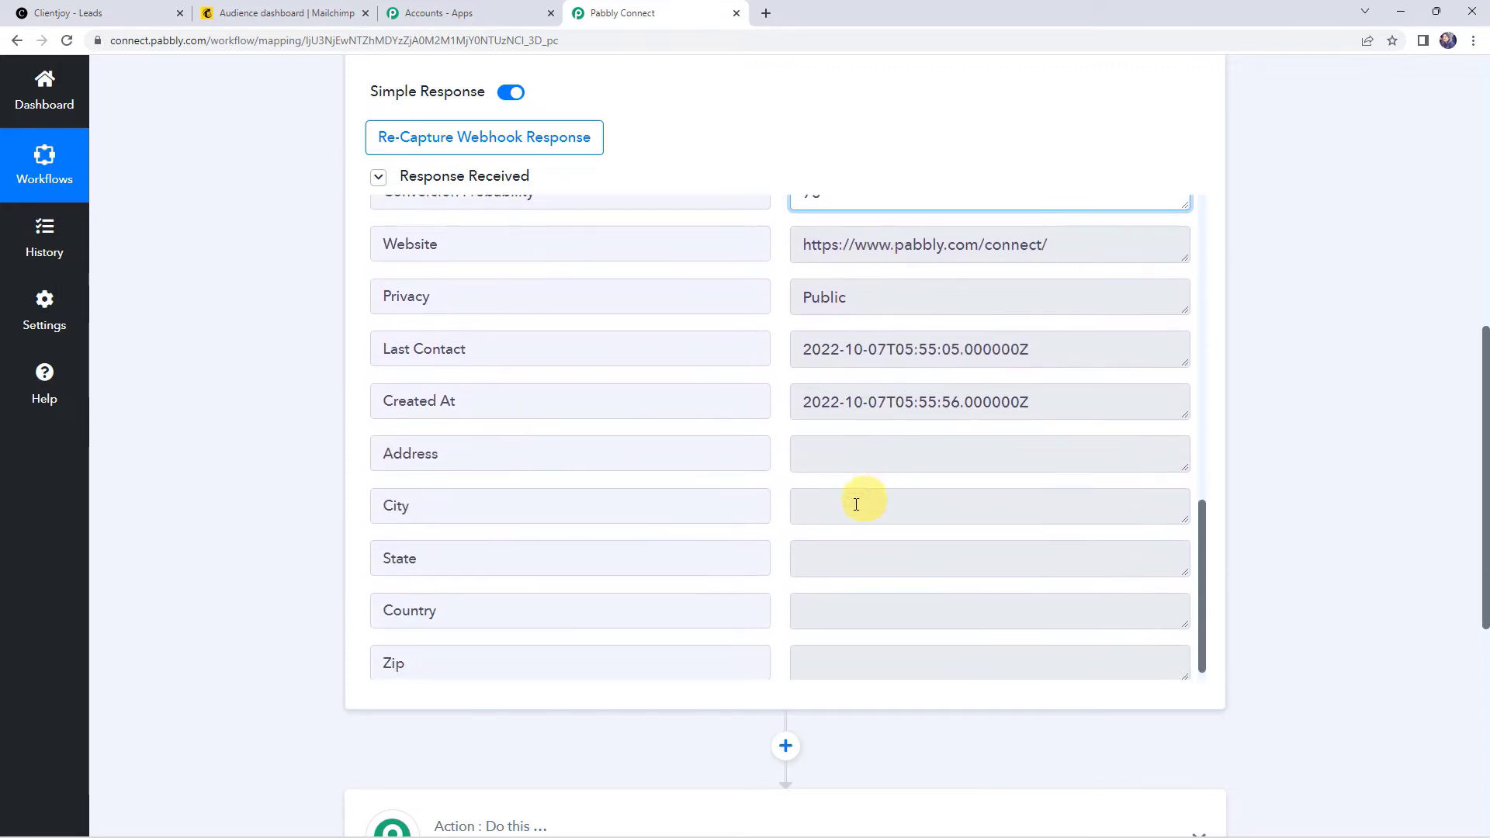
scroll(784, 458, "up", 10)
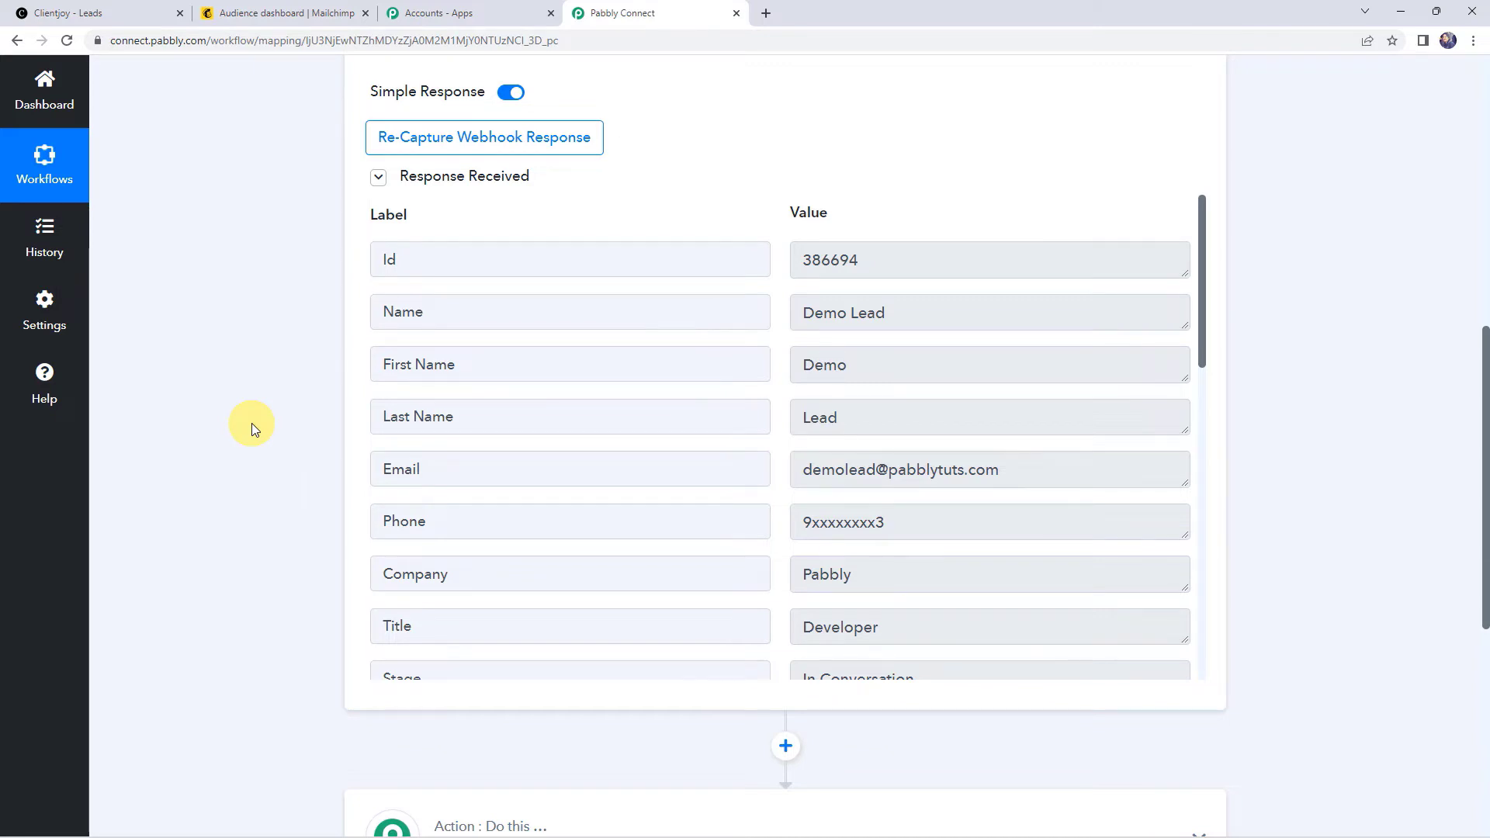
scroll(251, 423, "down", 6)
Step: Choose MailChimp as the action step's app
left_click(743, 389)
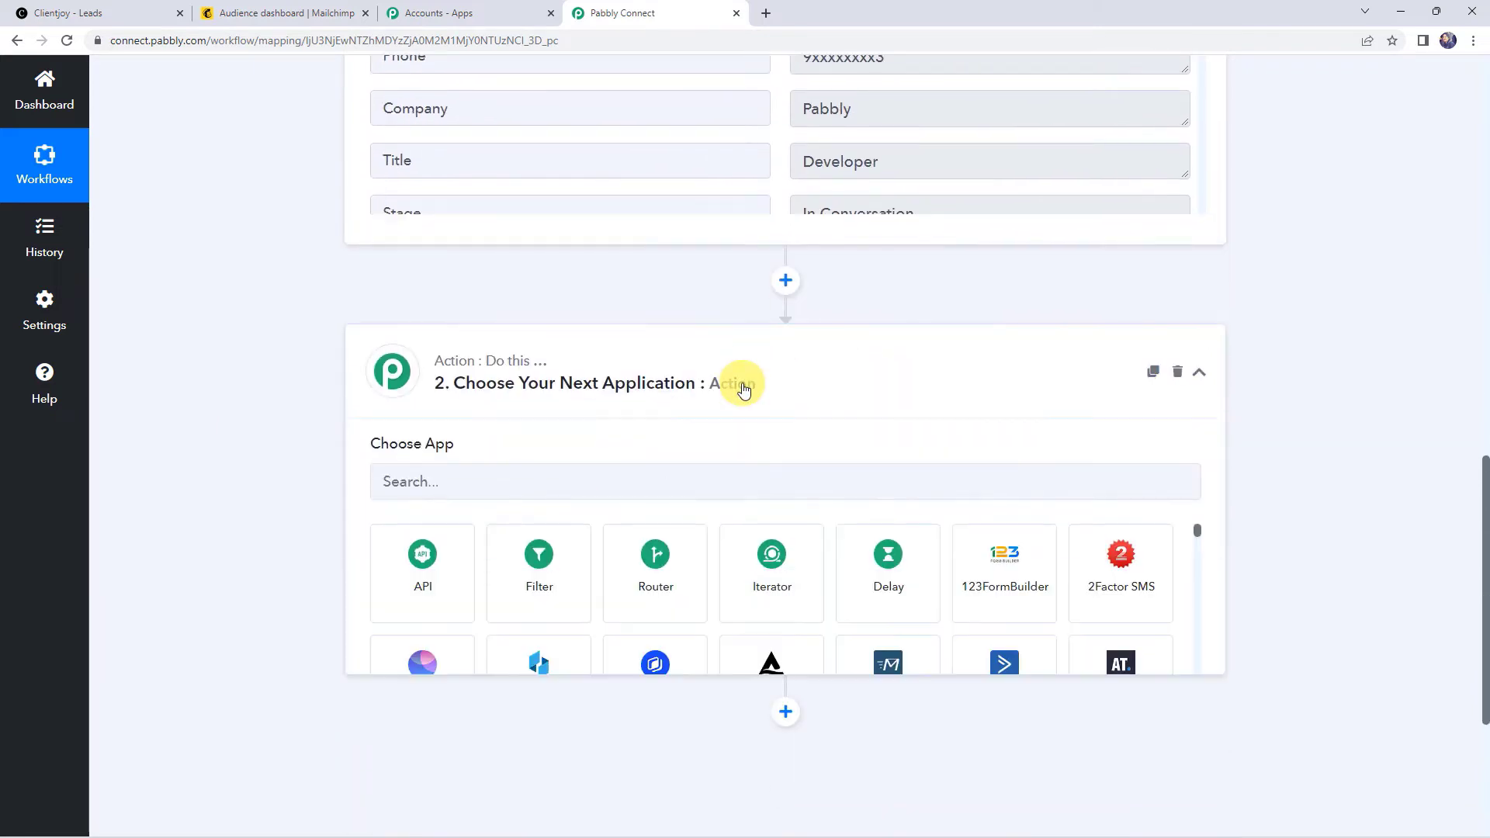
left_click(563, 410)
type("mailch")
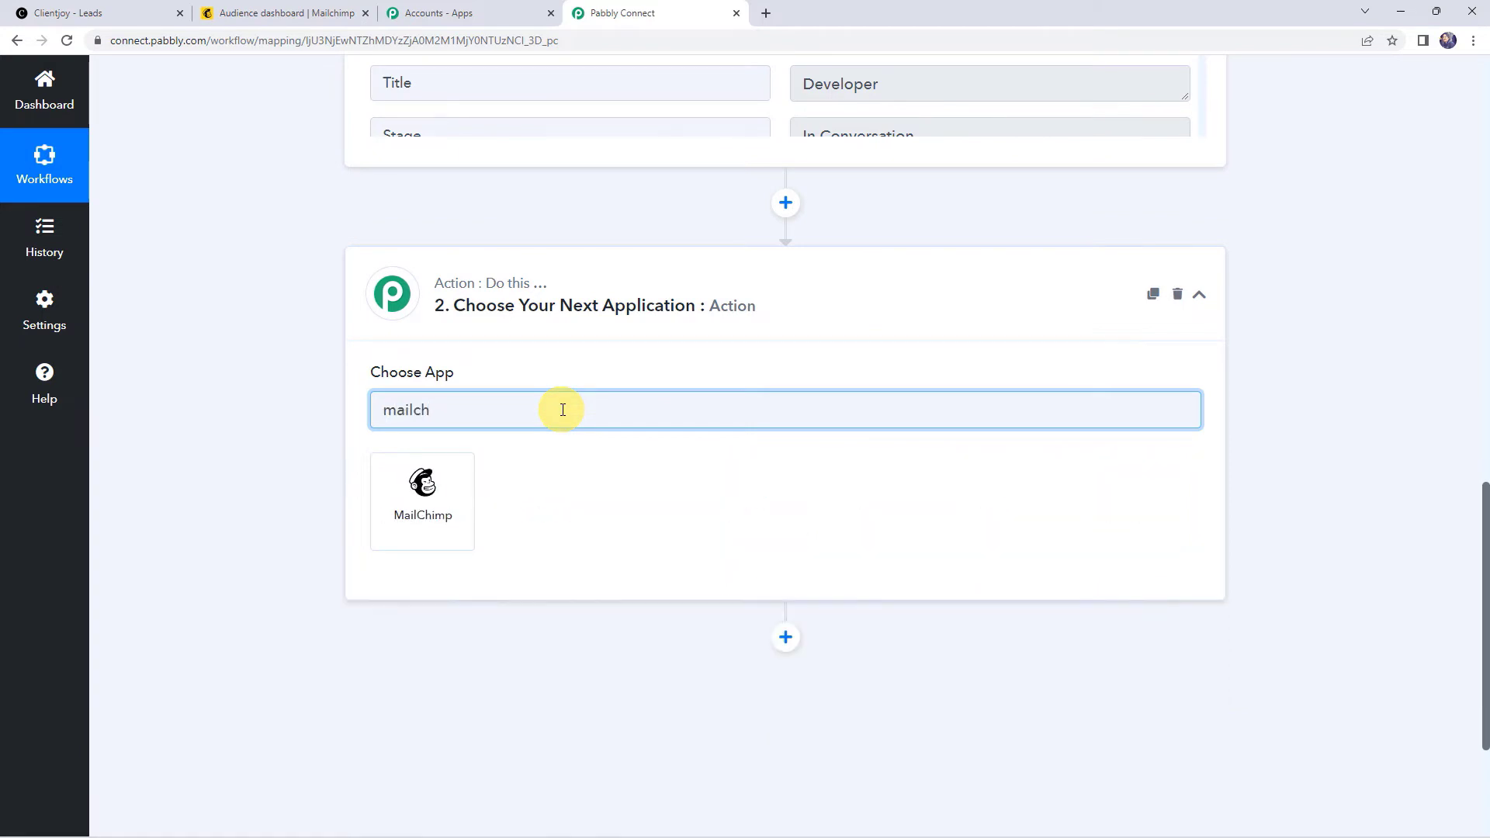
left_click(437, 503)
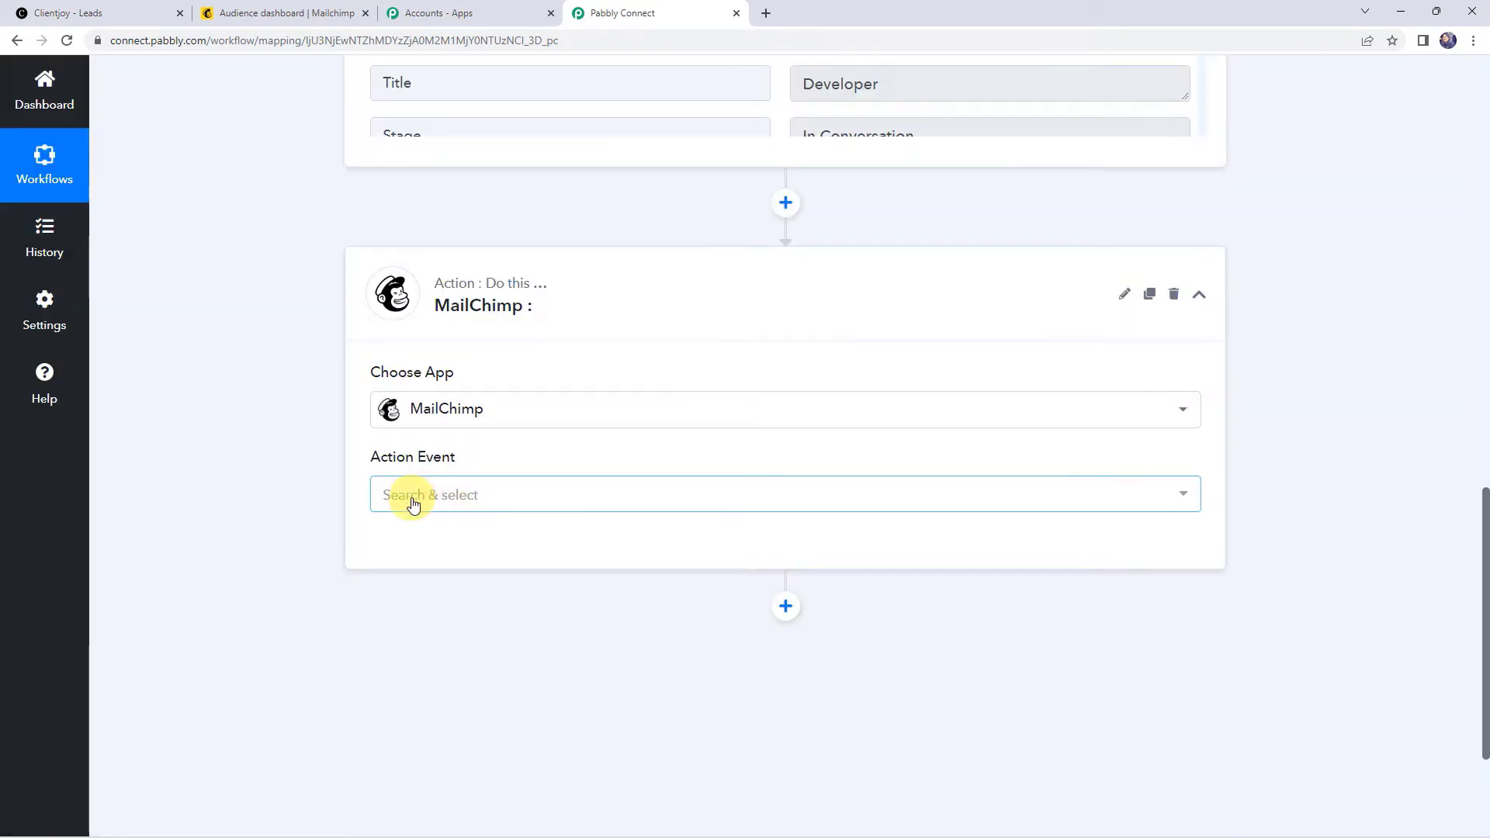
Step: Set the action event to Add New Member with Custom Fields and start a new connection
left_click(413, 505)
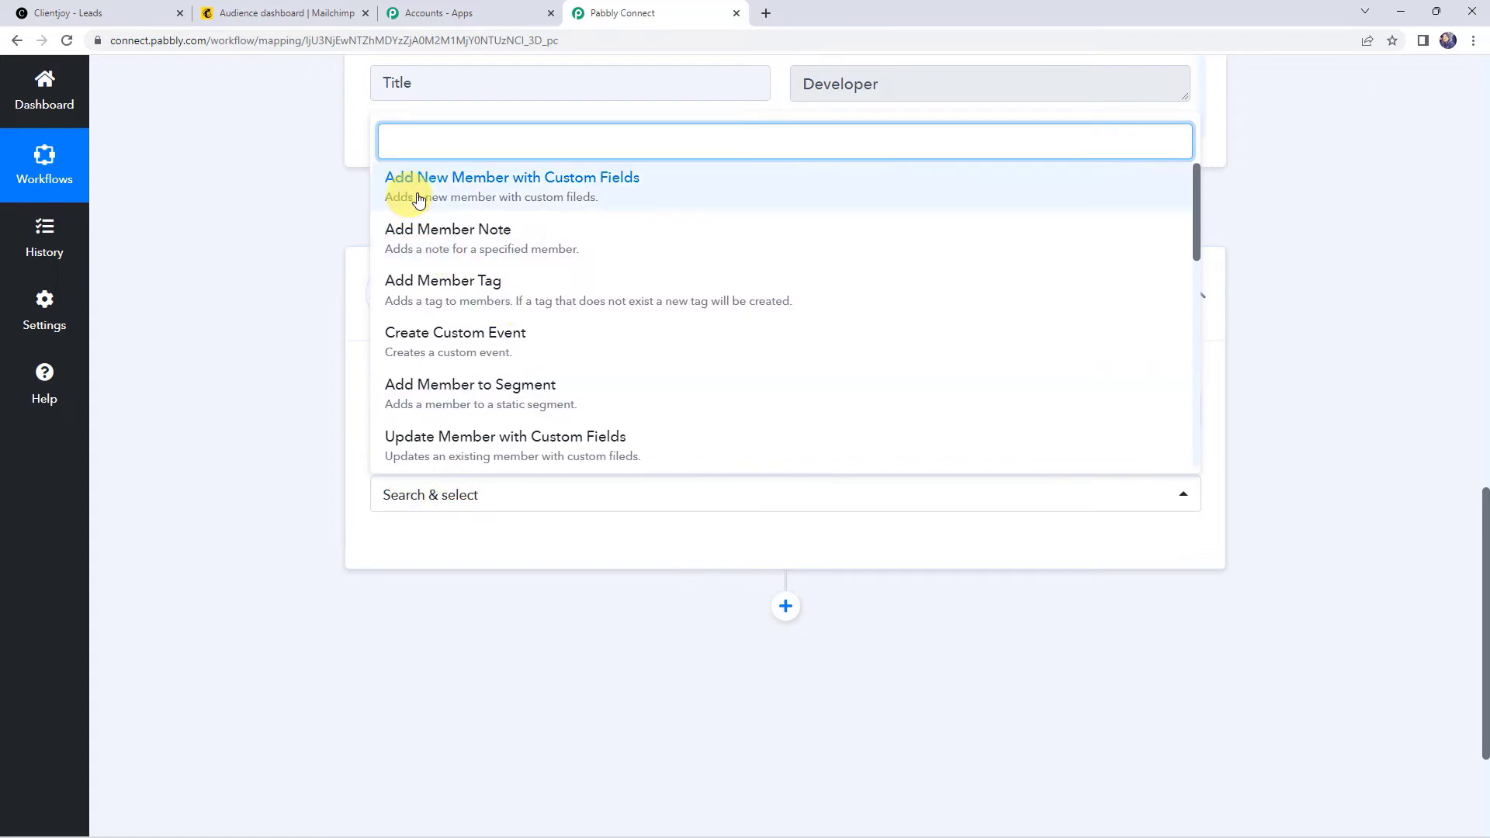
left_click(597, 194)
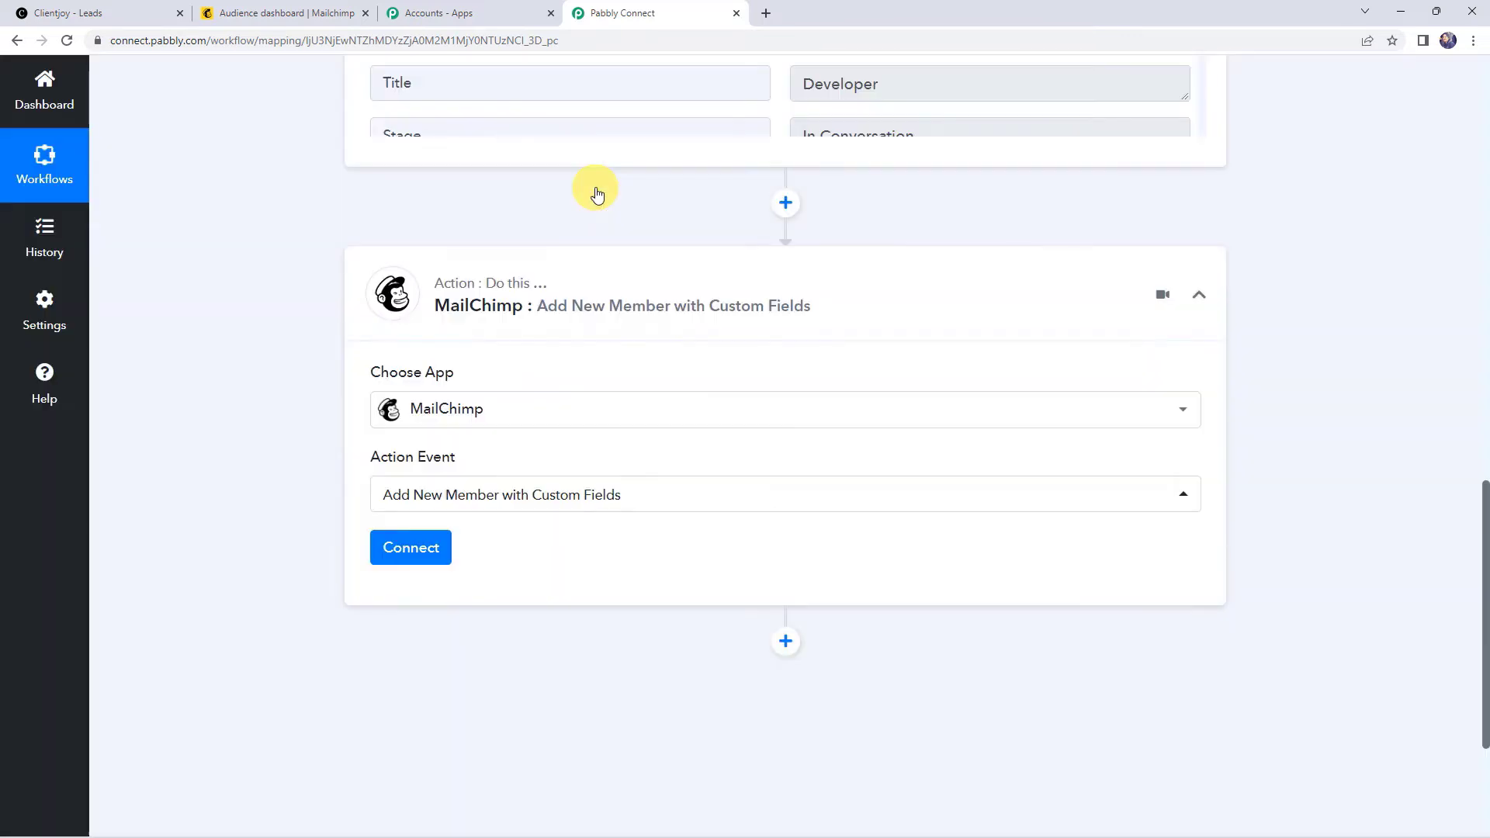
left_click(419, 556)
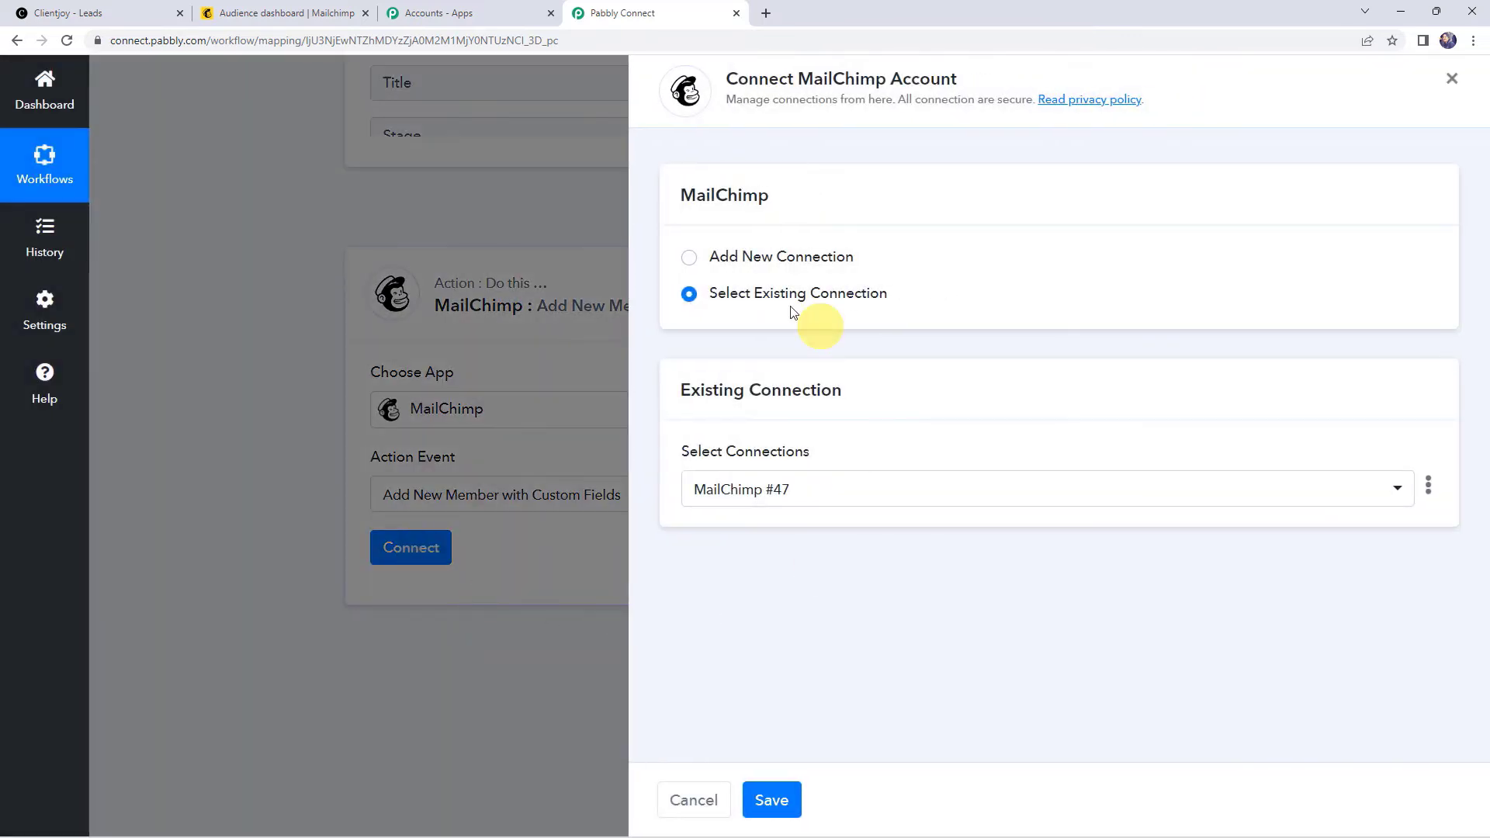
left_click(743, 253)
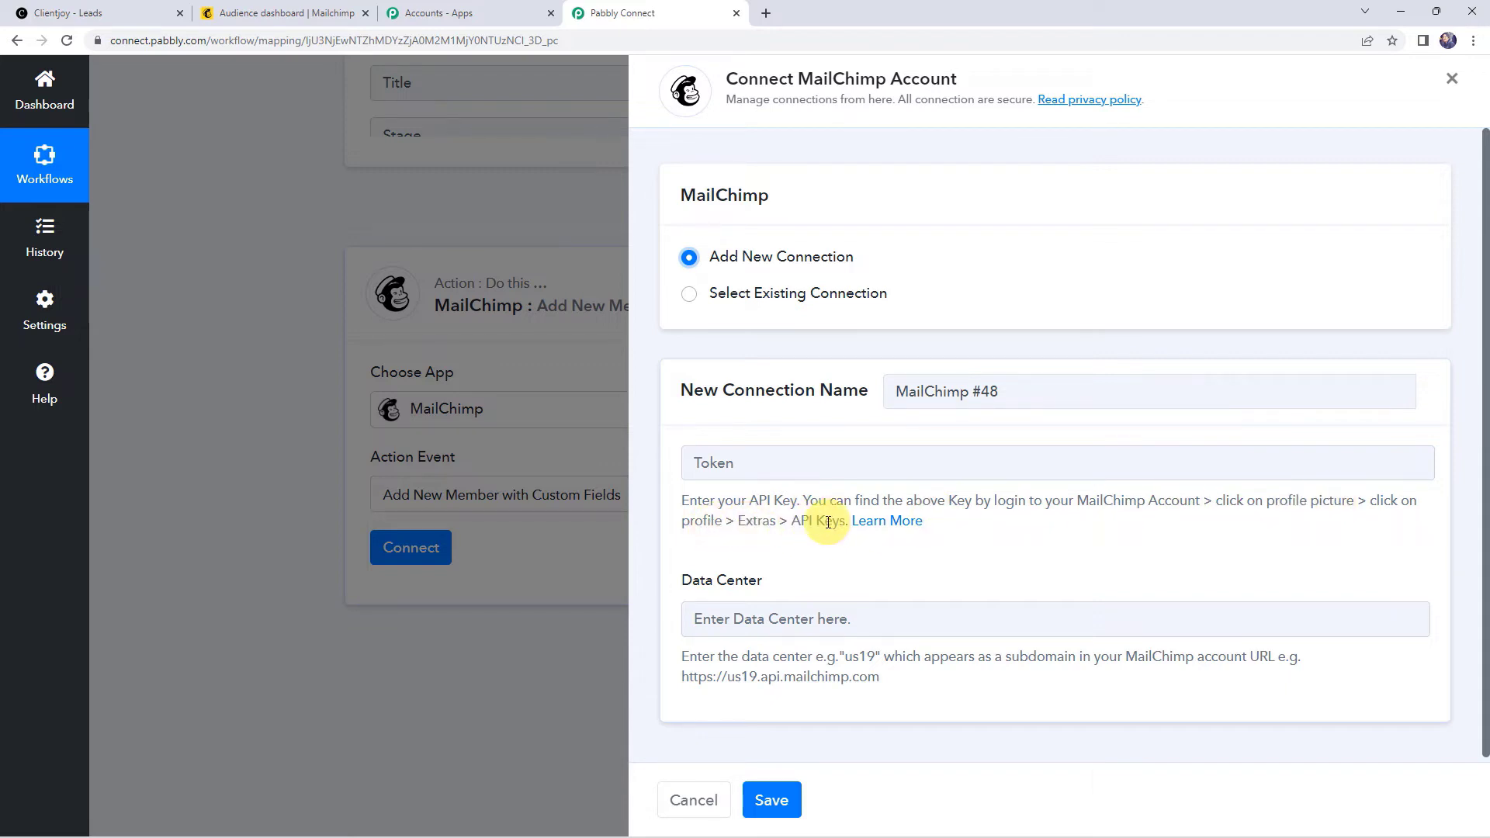
Step: Go to the API keys page via the Mailchimp profile's Extras menu
left_click(264, 9)
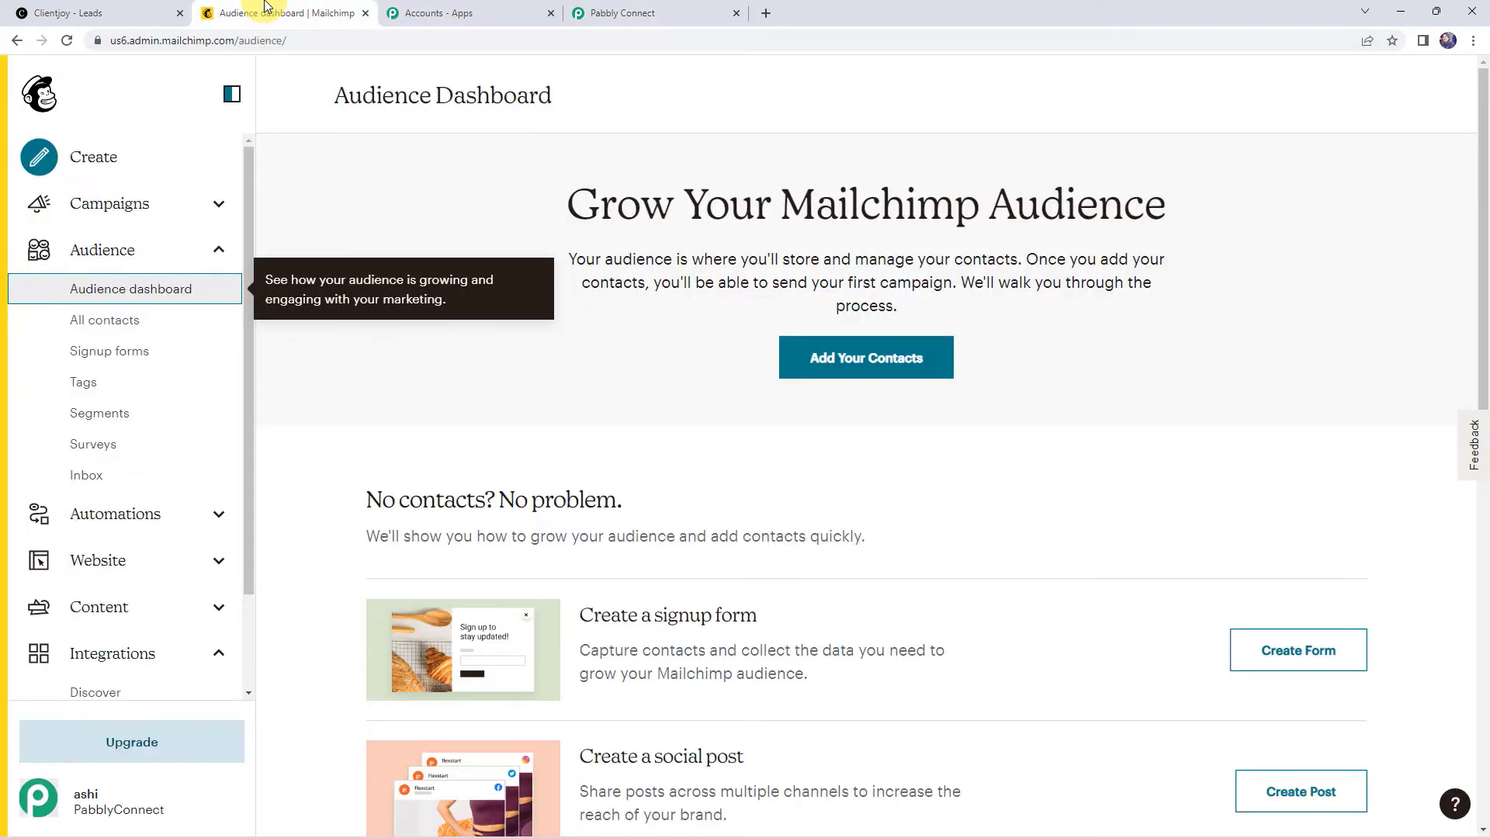
left_click(46, 799)
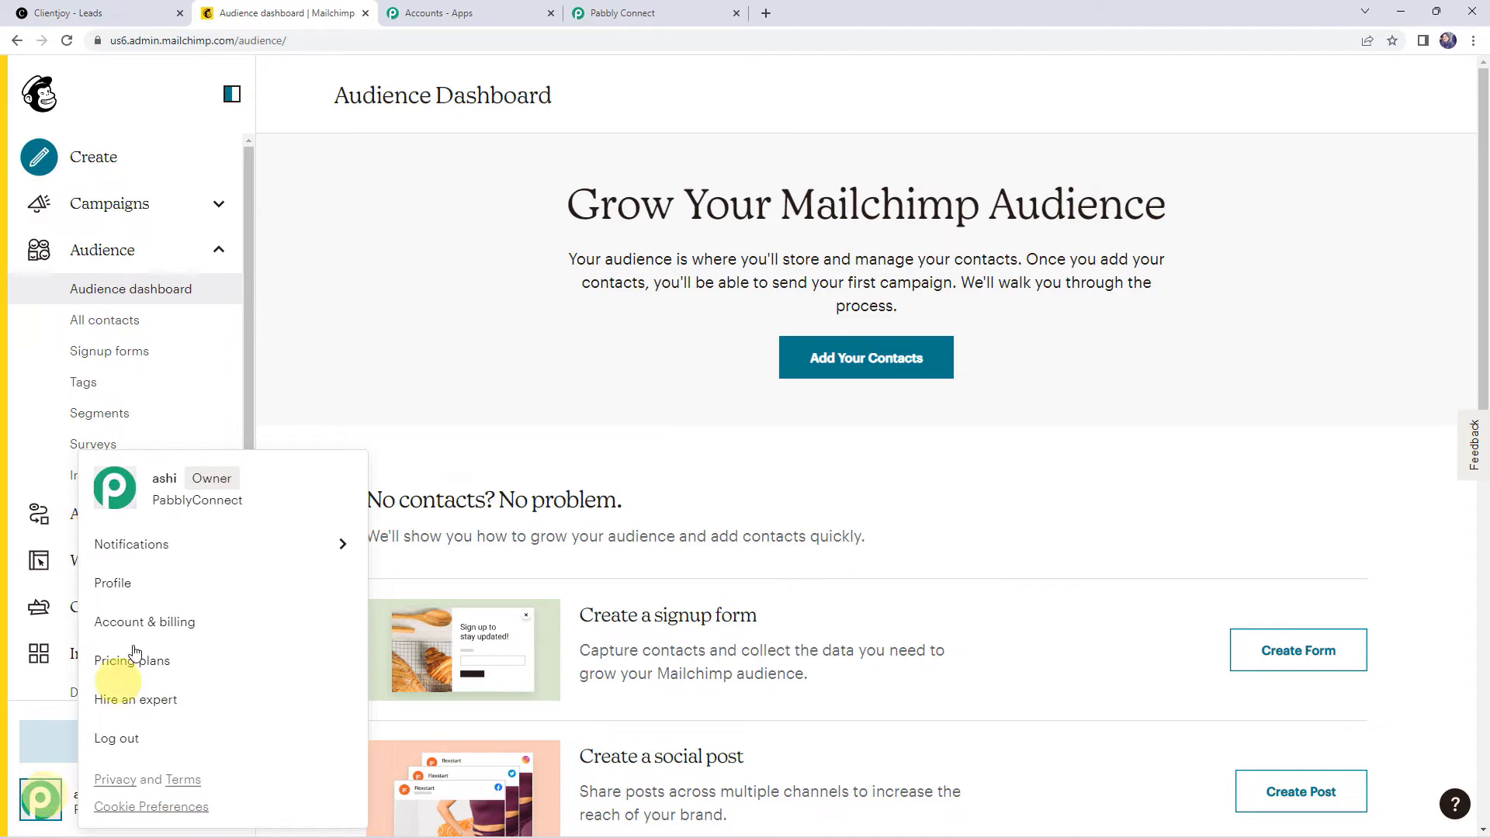
left_click(124, 589)
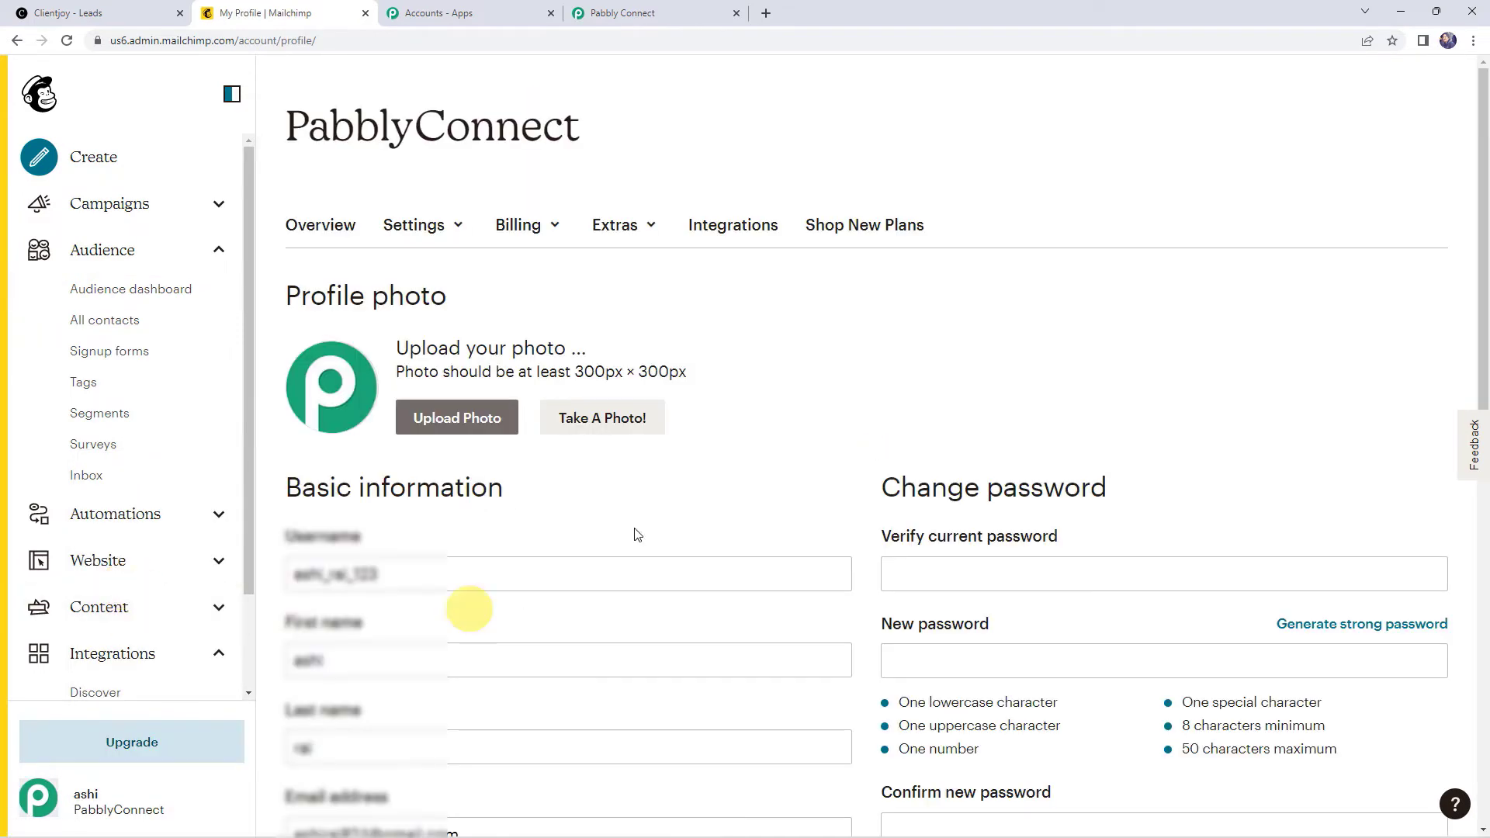
left_click(630, 233)
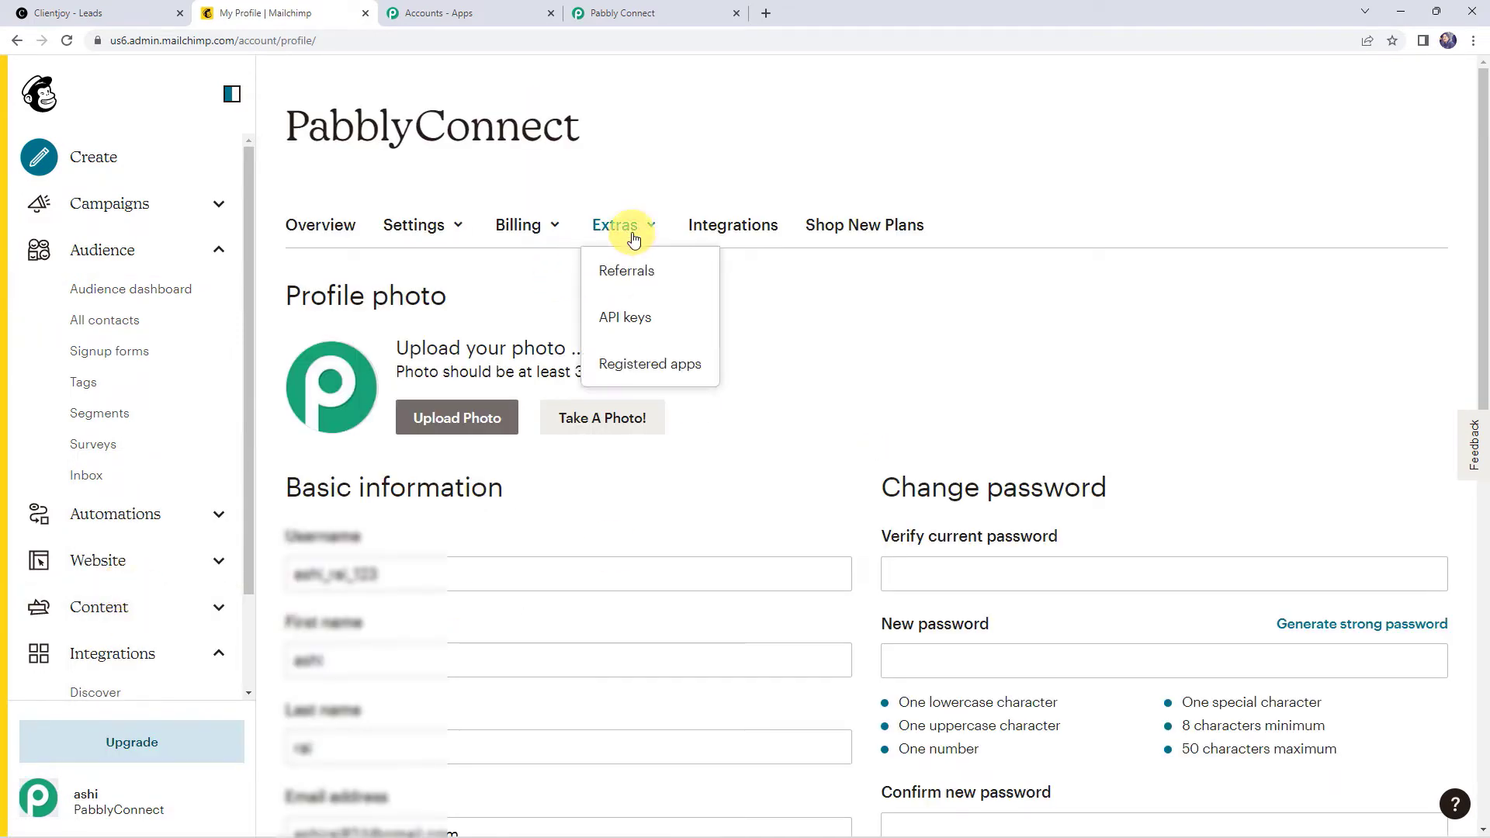
left_click(632, 319)
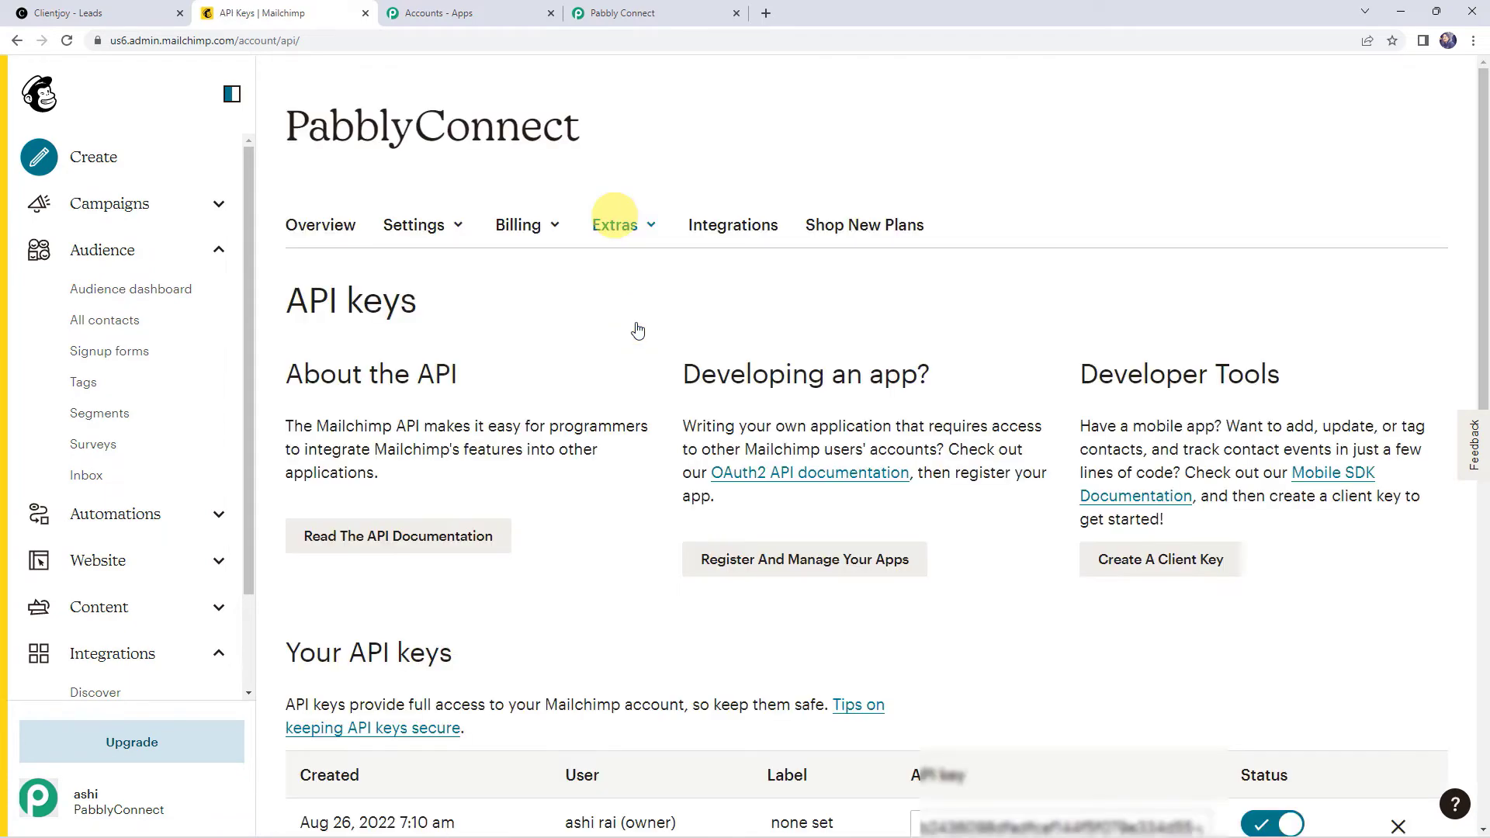
scroll(668, 450, "down", 5)
Step: Copy the Mailchimp API key and paste it into the connection's Token field
left_click(977, 360)
key("ctrl+c")
left_click(613, 13)
left_click(795, 463)
key("ctrl+v")
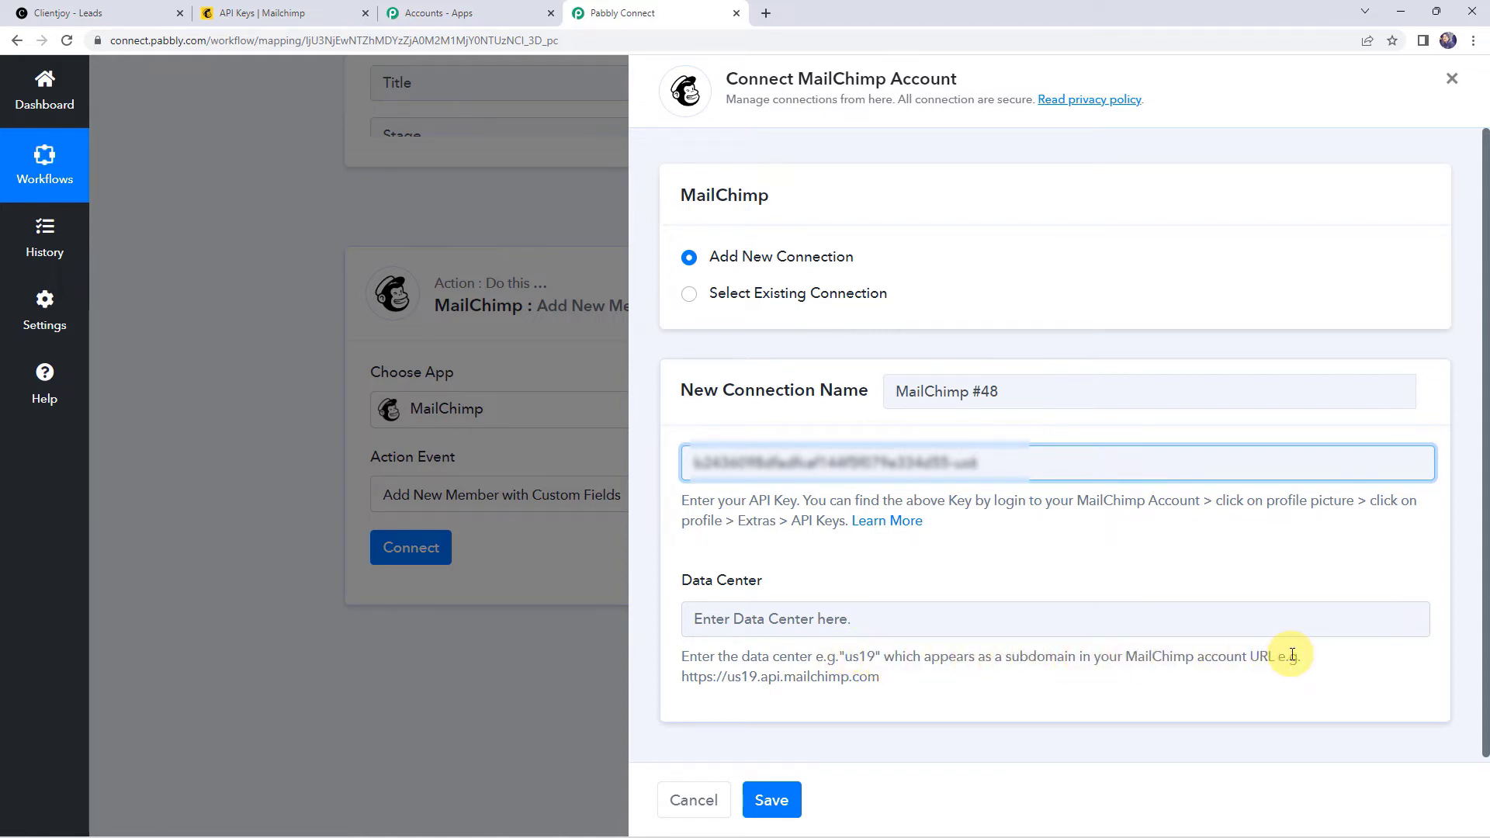
Step: Enter data center us6, taken from the Mailchimp URL, and save the MailChimp connection
left_click(317, 16)
left_click(153, 40)
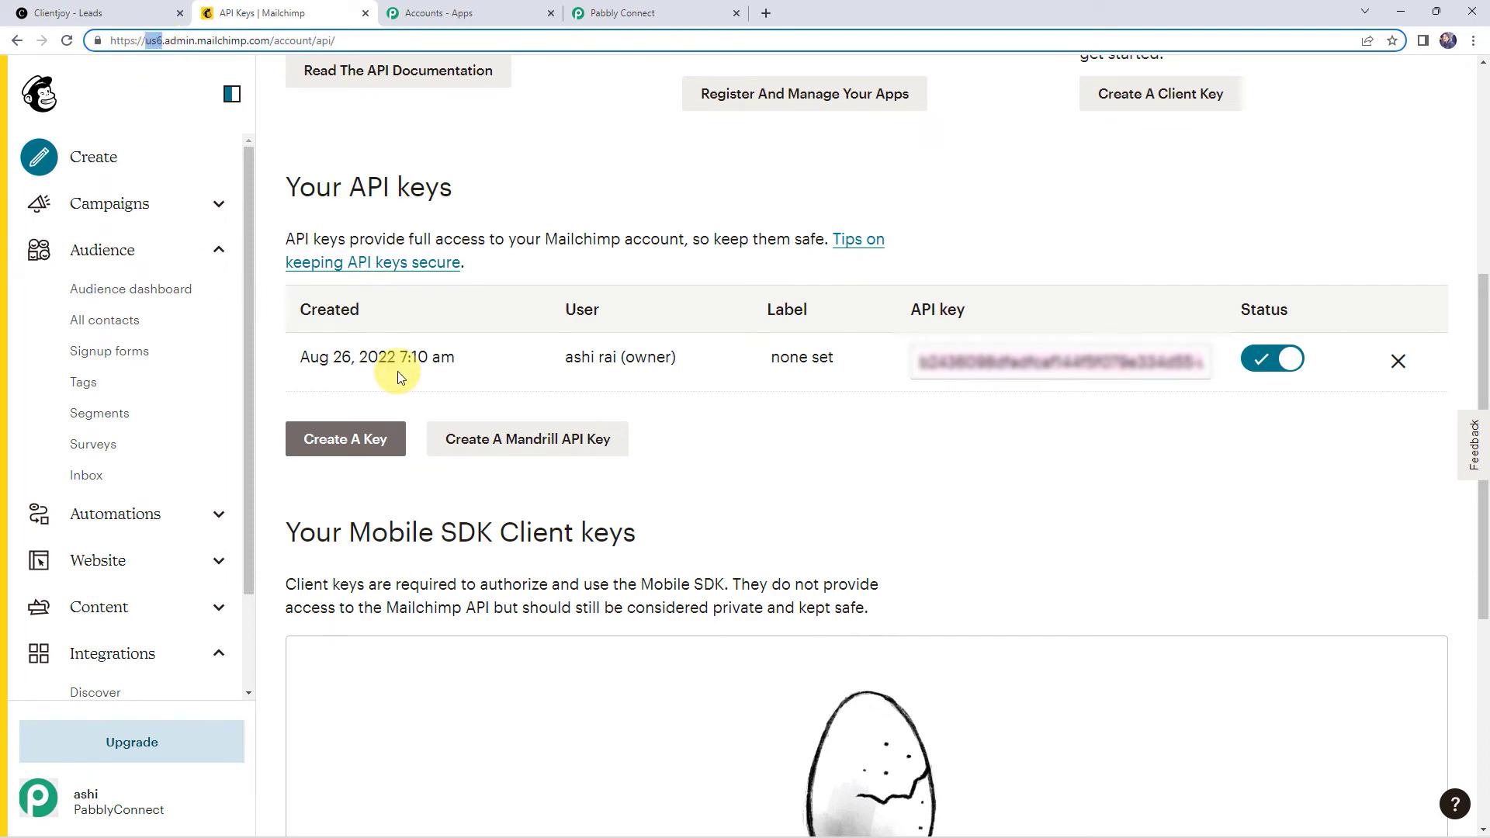
left_click(676, 12)
left_click(747, 612)
type("us6")
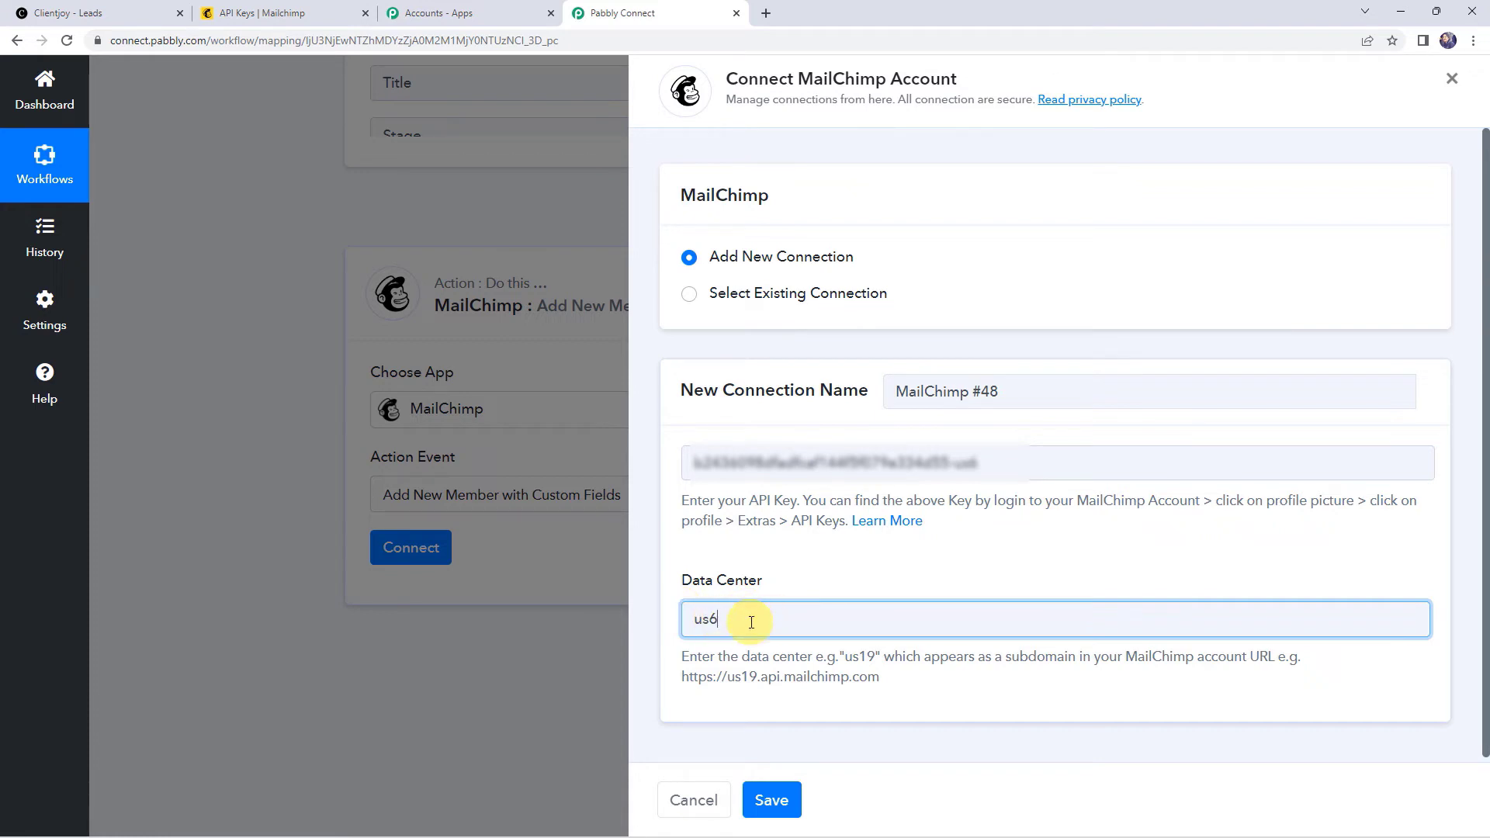
left_click(783, 808)
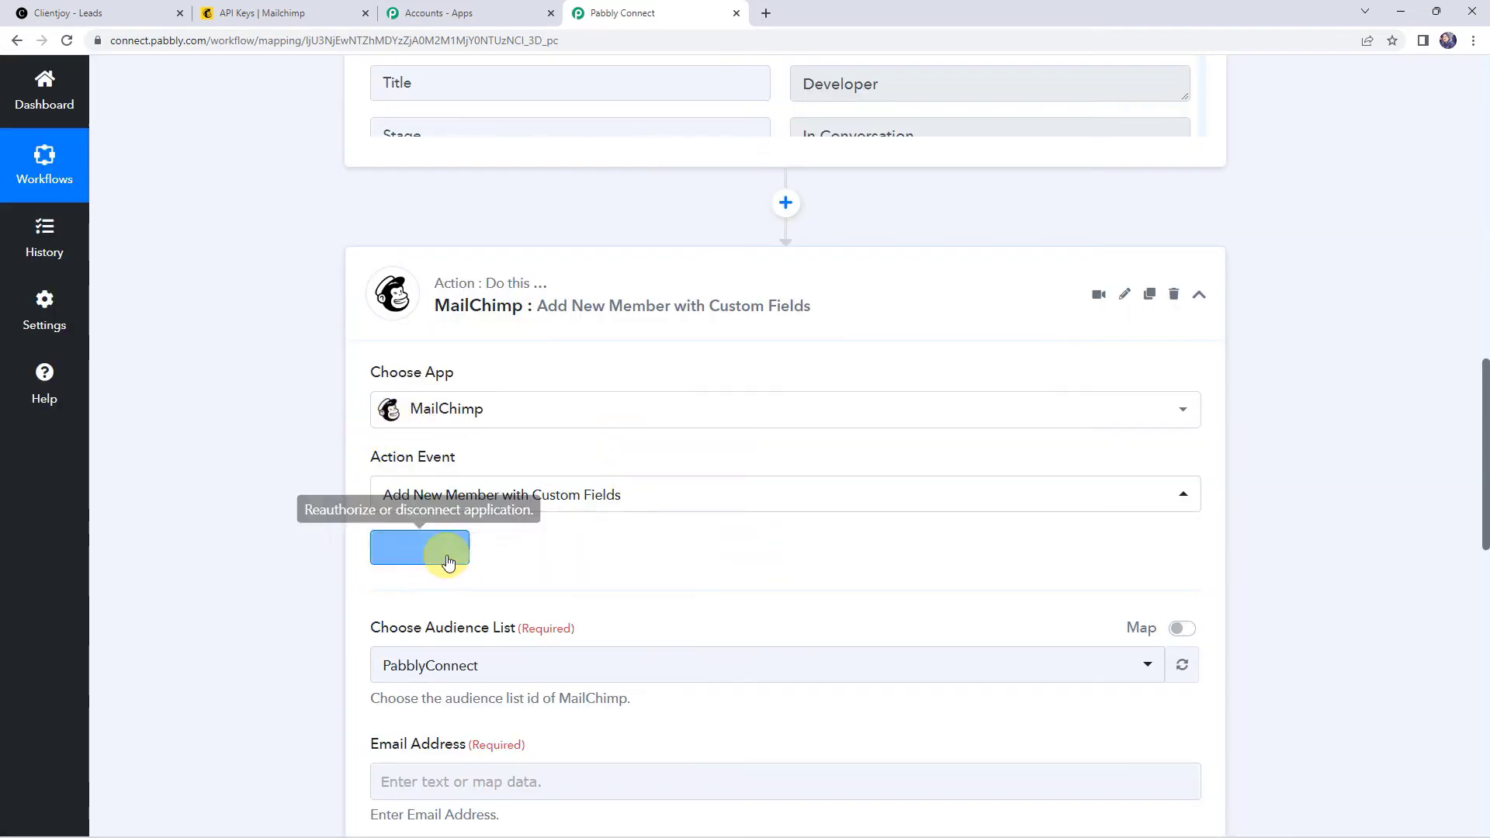
Step: Select the PabblyConnect audience list and scroll up to the trigger's captured lead data
scroll(483, 556, "down", 4)
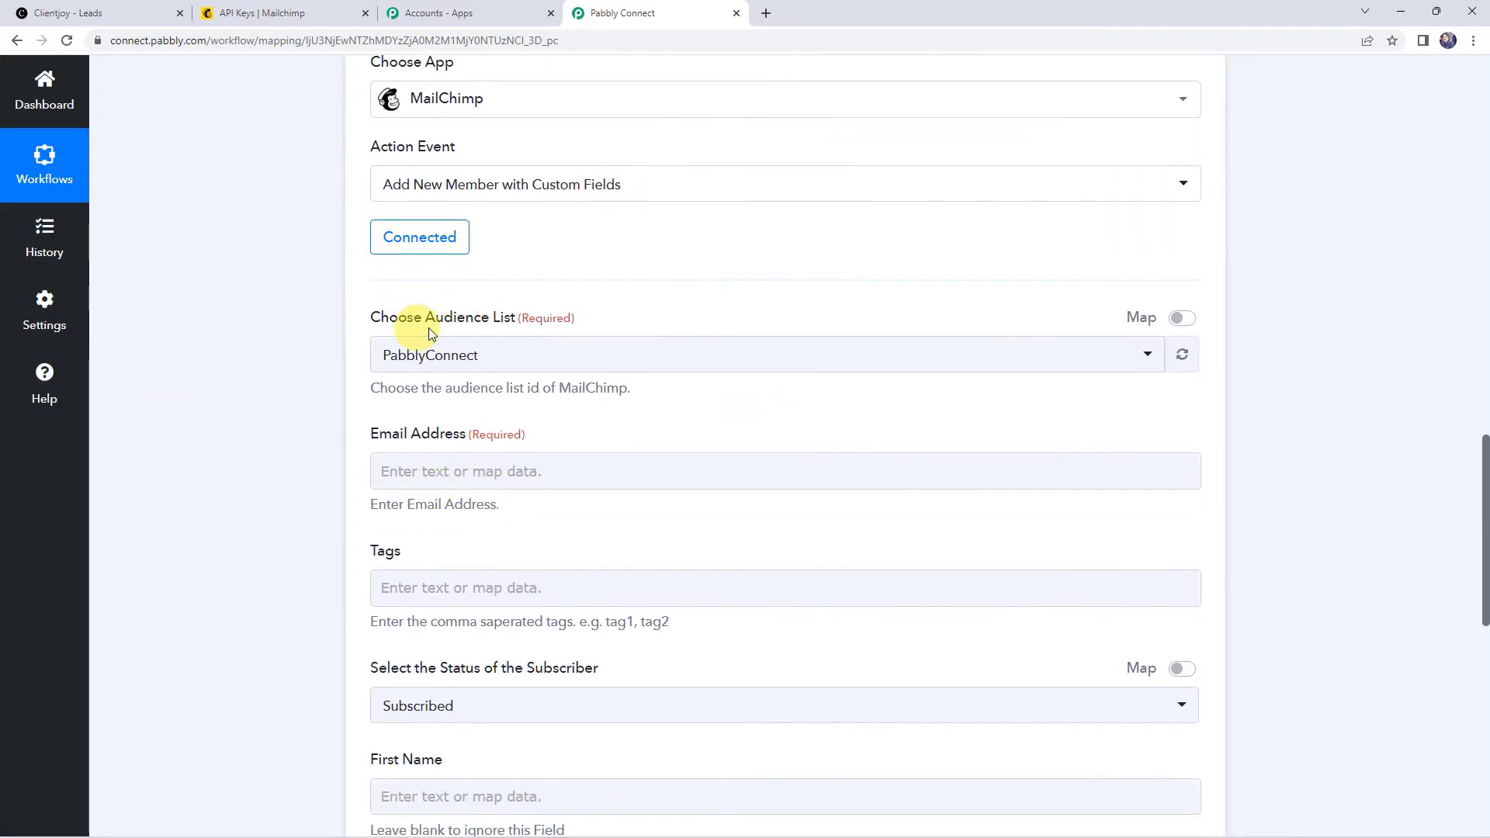
left_click(455, 365)
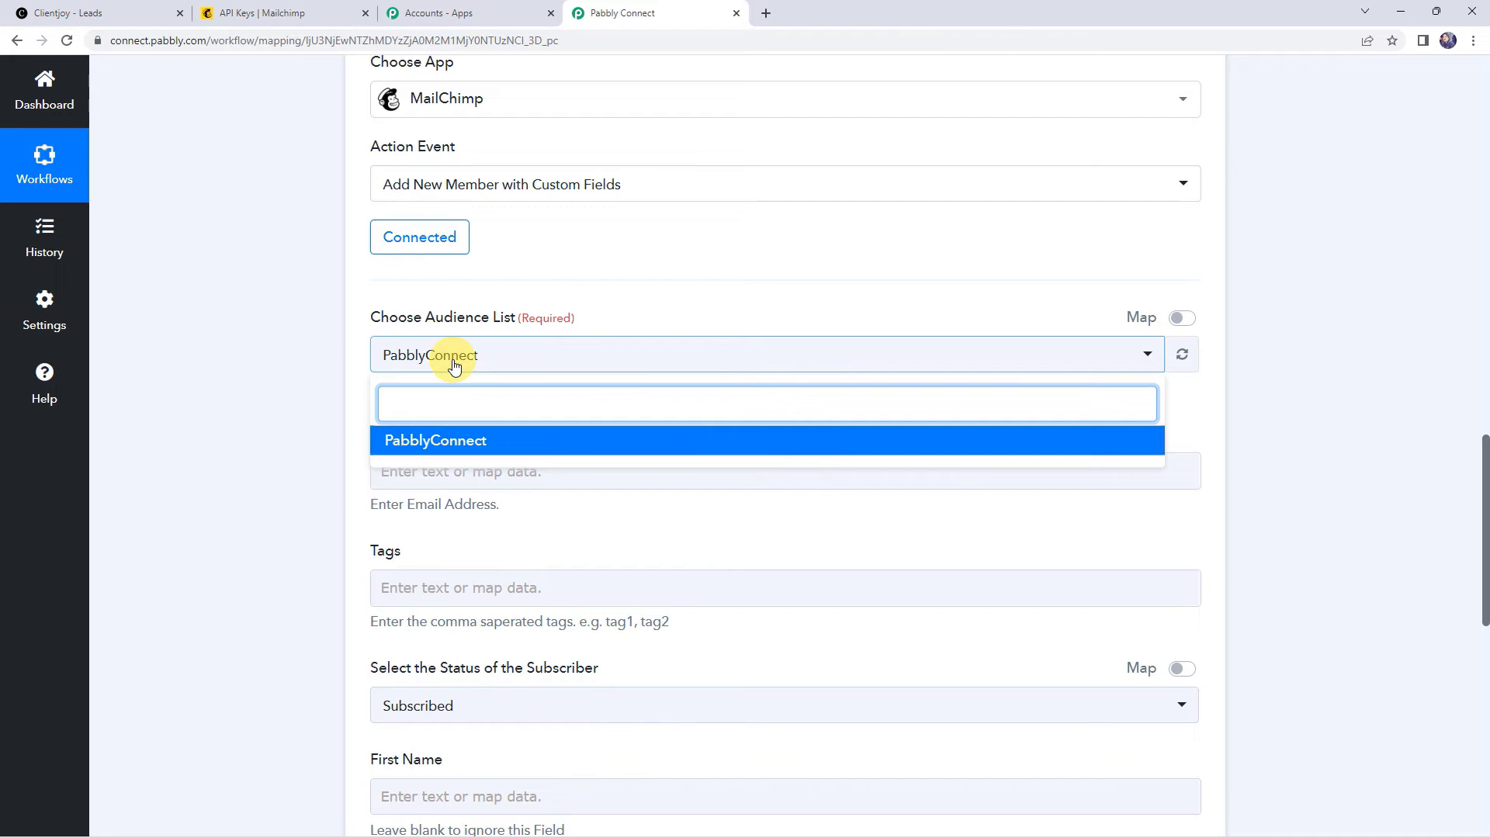
left_click(457, 445)
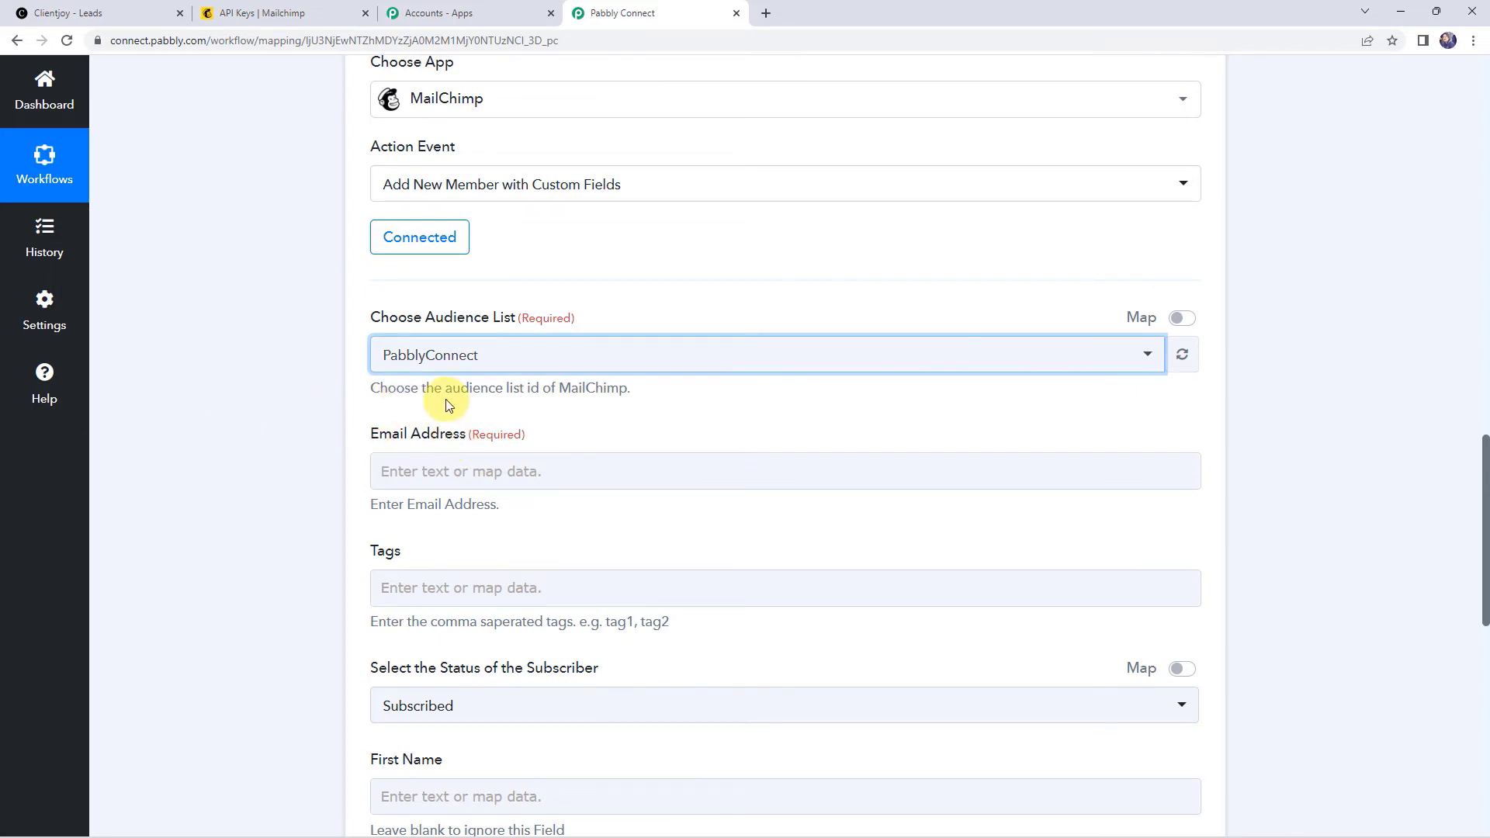
left_click(404, 466)
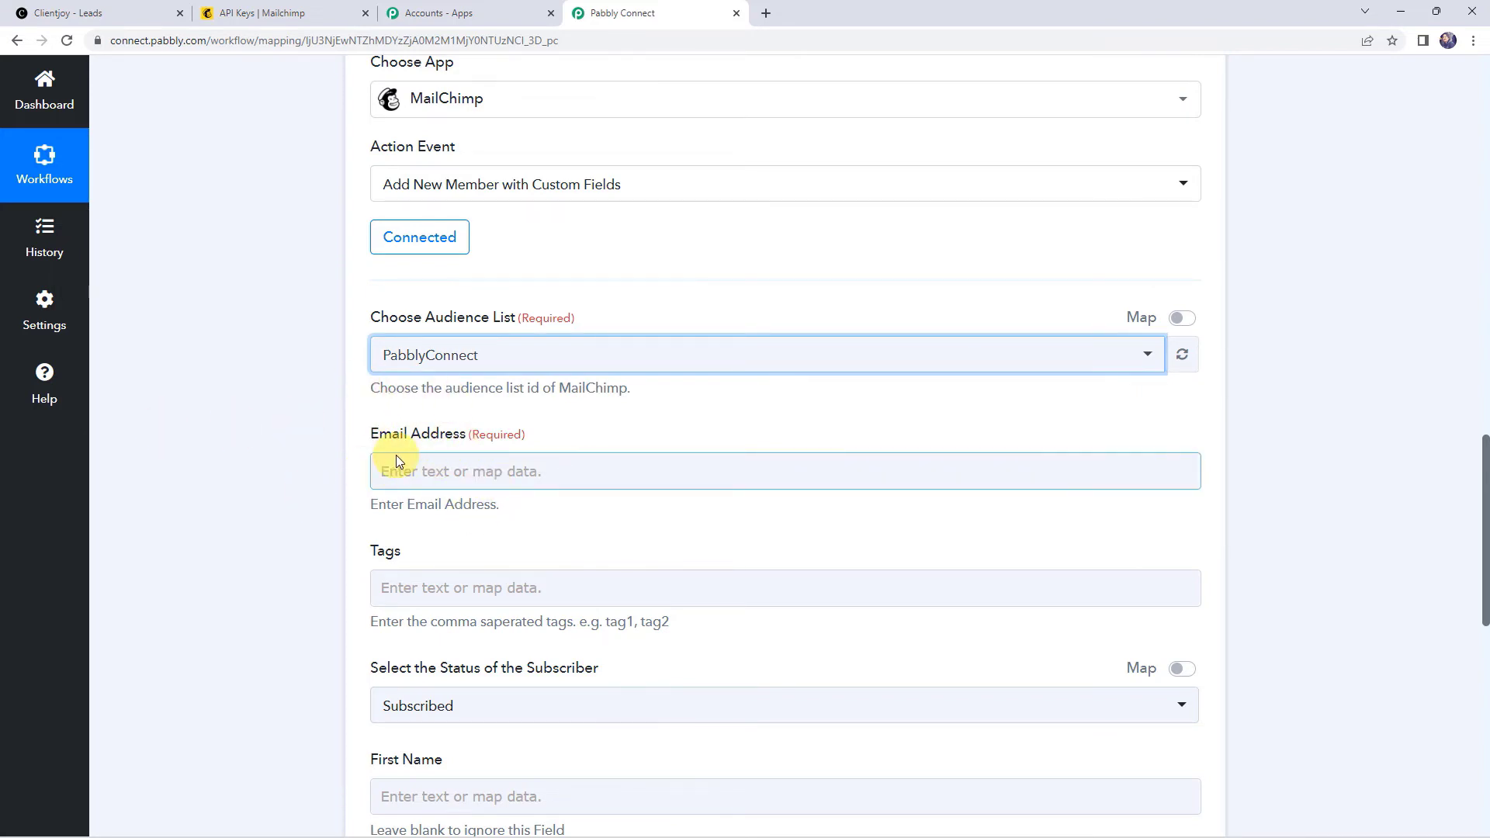
scroll(396, 454, "down", 4)
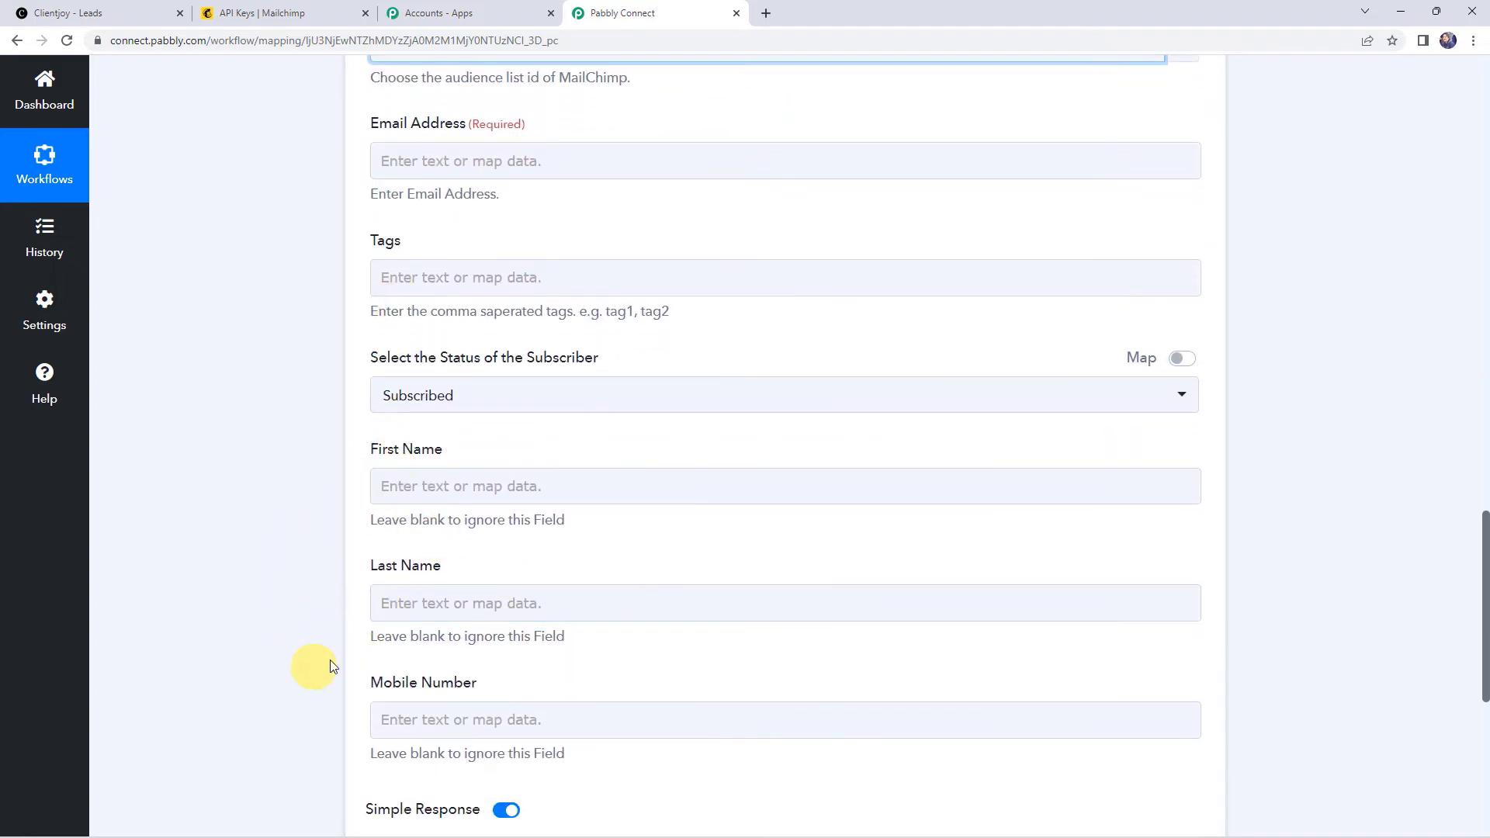
scroll(261, 532, "up", 10)
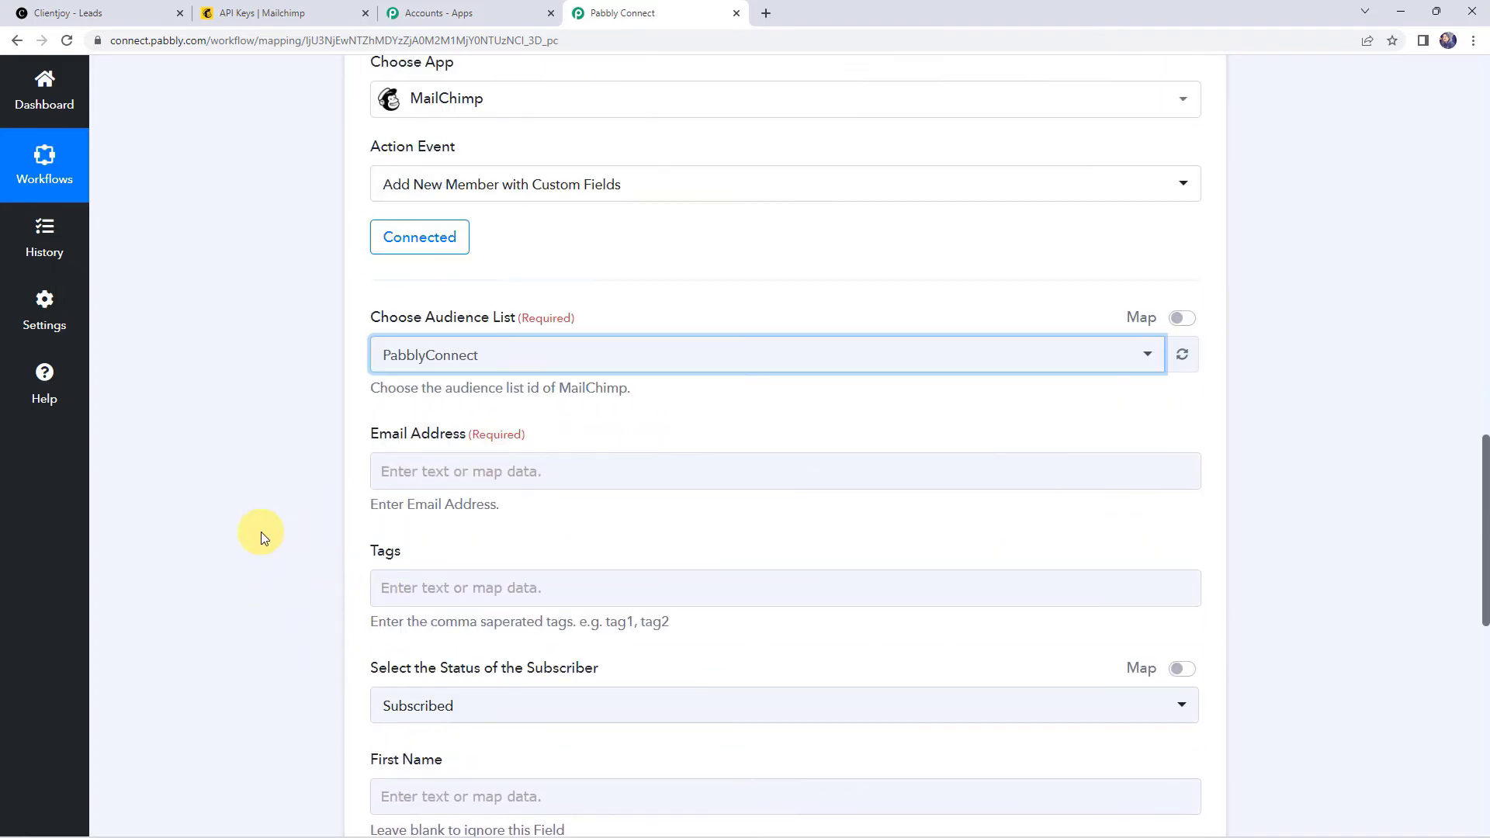
scroll(261, 533, "up", 6)
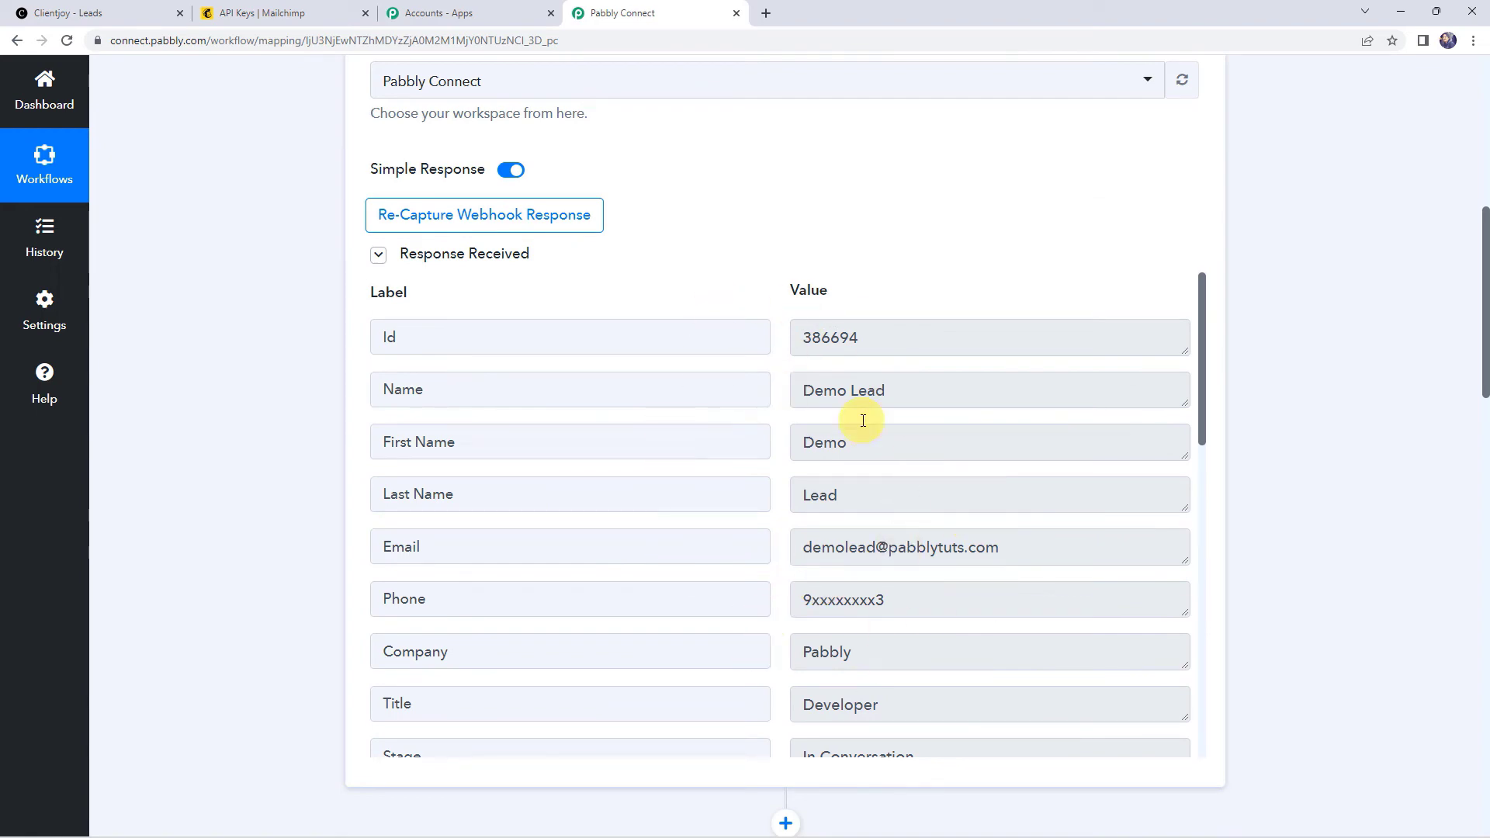
Step: Map the Clientjoy lead's Email into Email Address and keep the subscriber status as Subscribed
scroll(211, 534, "down", 11)
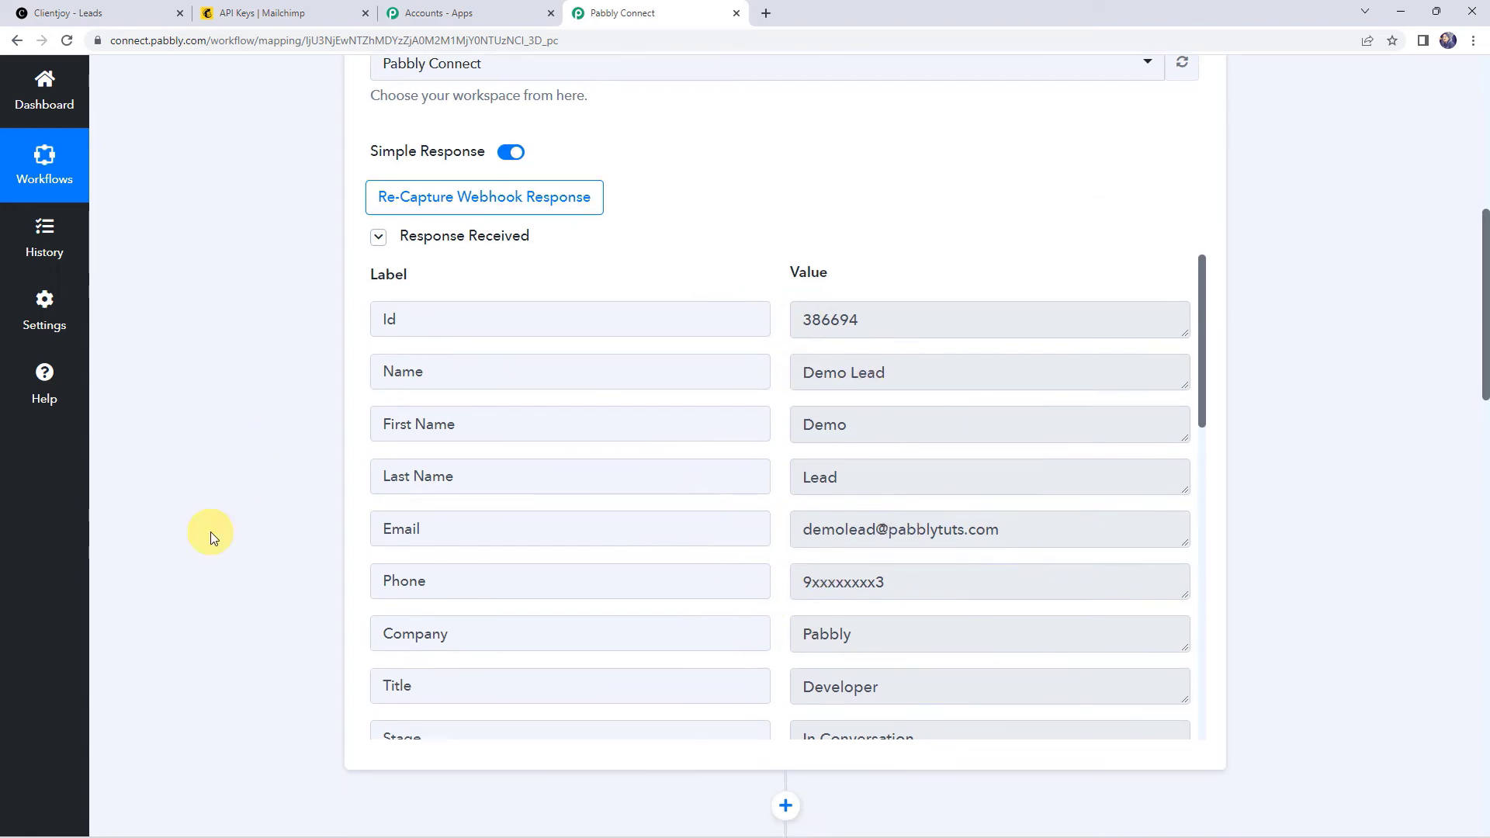
scroll(211, 533, "down", 1)
left_click(389, 393)
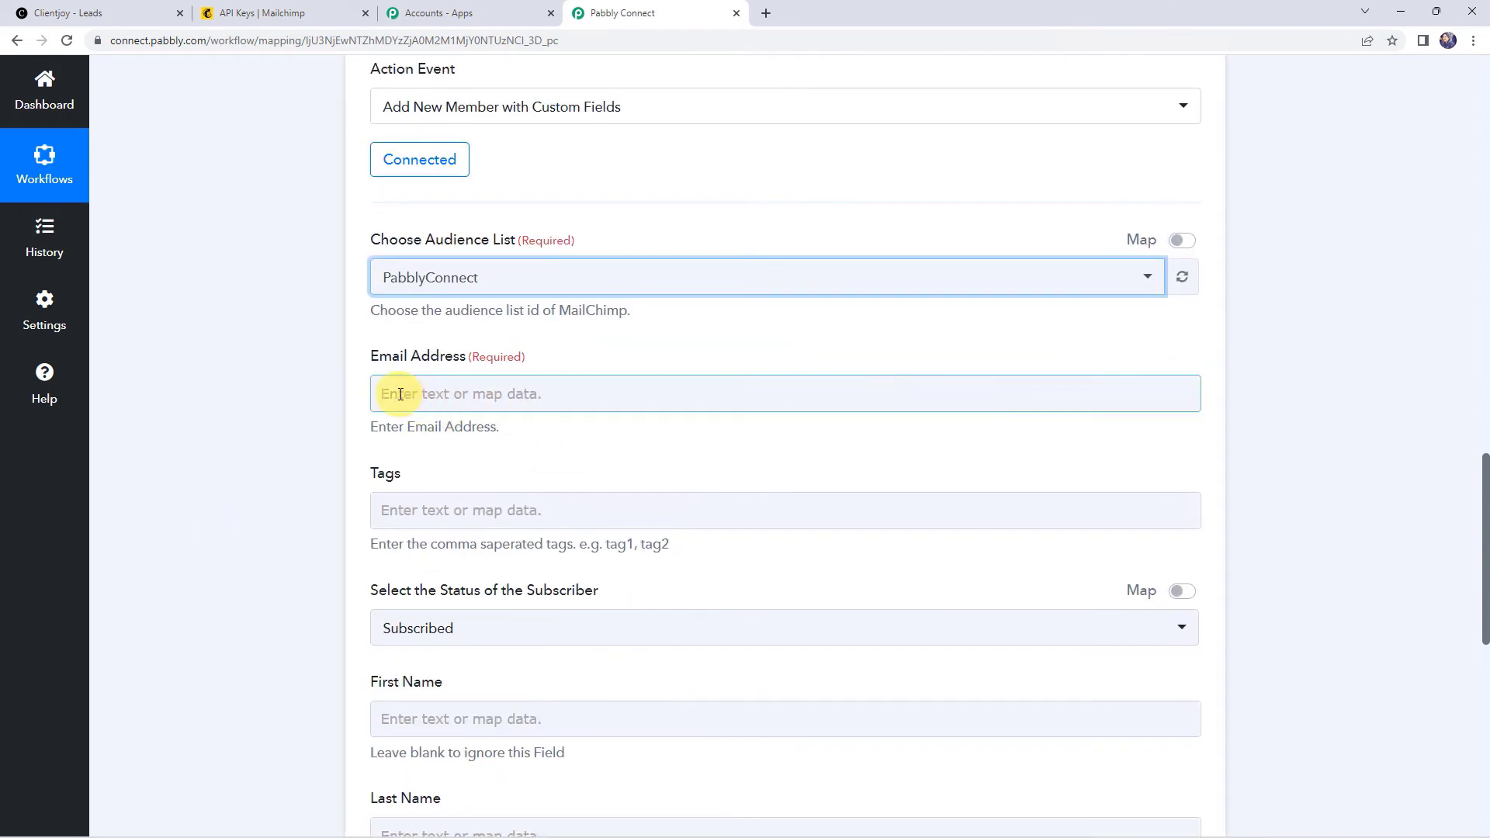
left_click(499, 539)
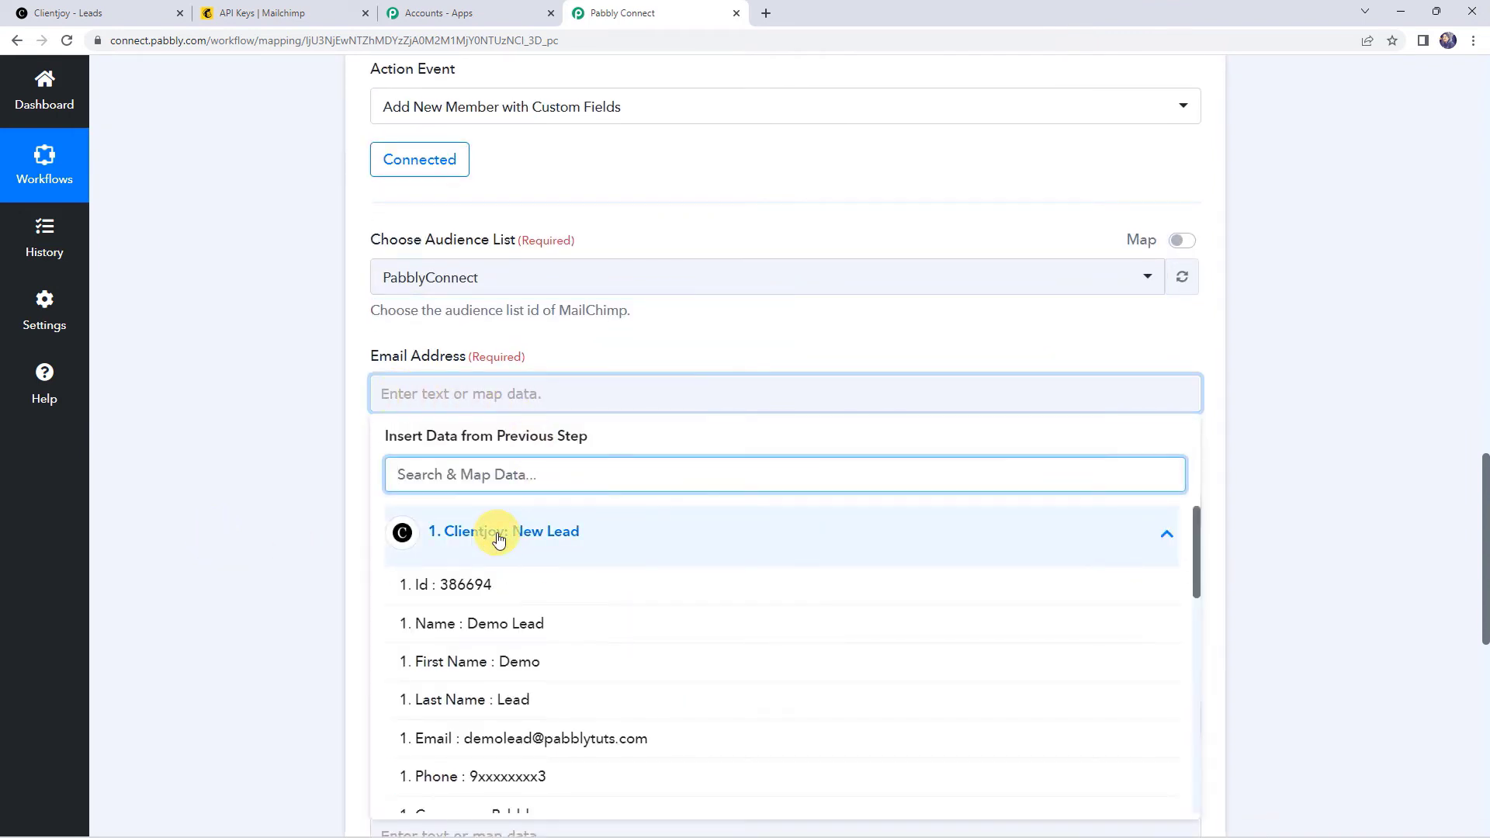
left_click(535, 740)
left_click(312, 508)
scroll(312, 507, "down", 3)
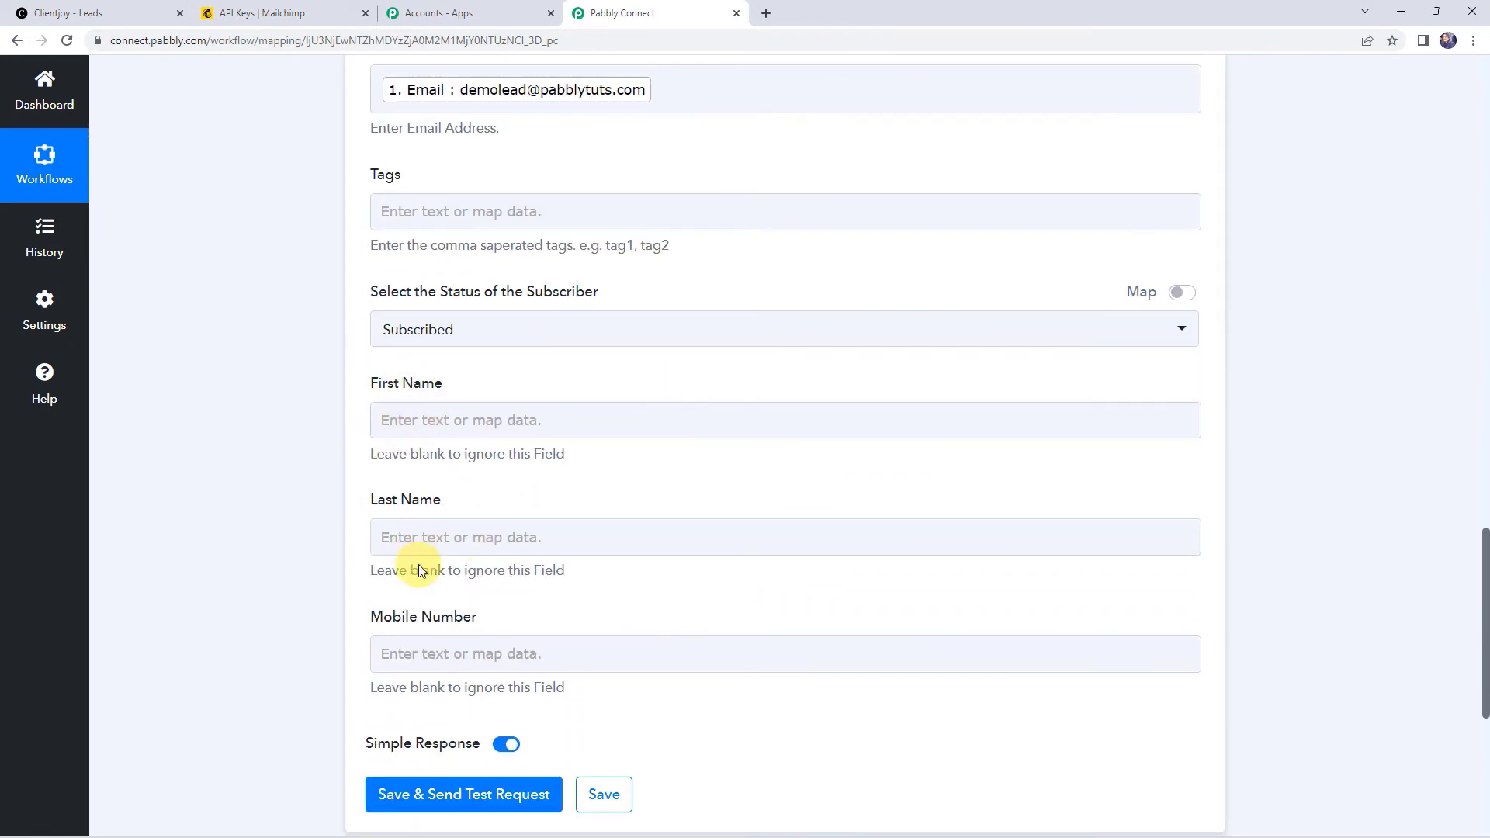
left_click(496, 213)
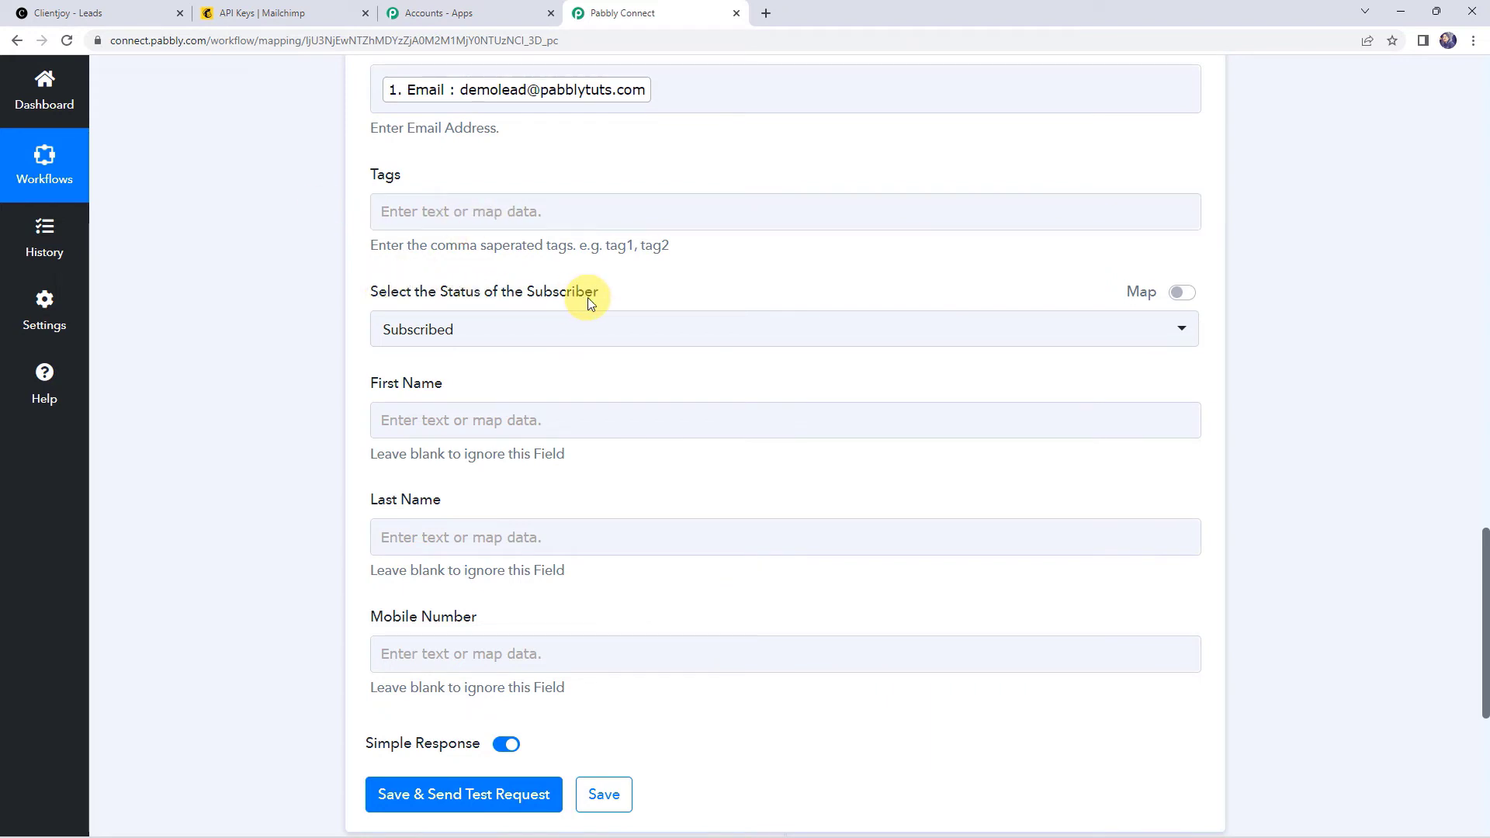
left_click(494, 332)
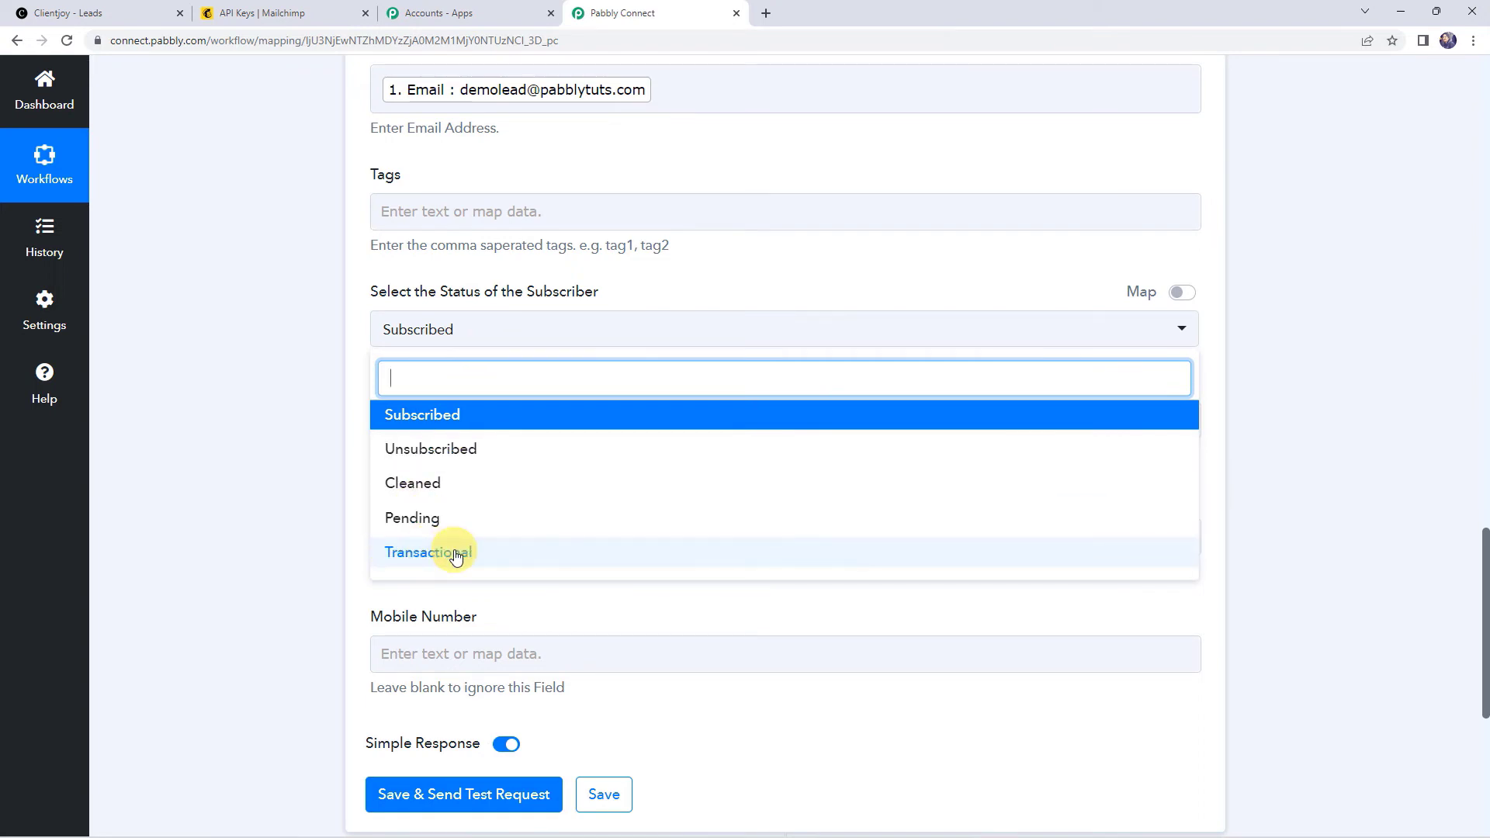
left_click(412, 423)
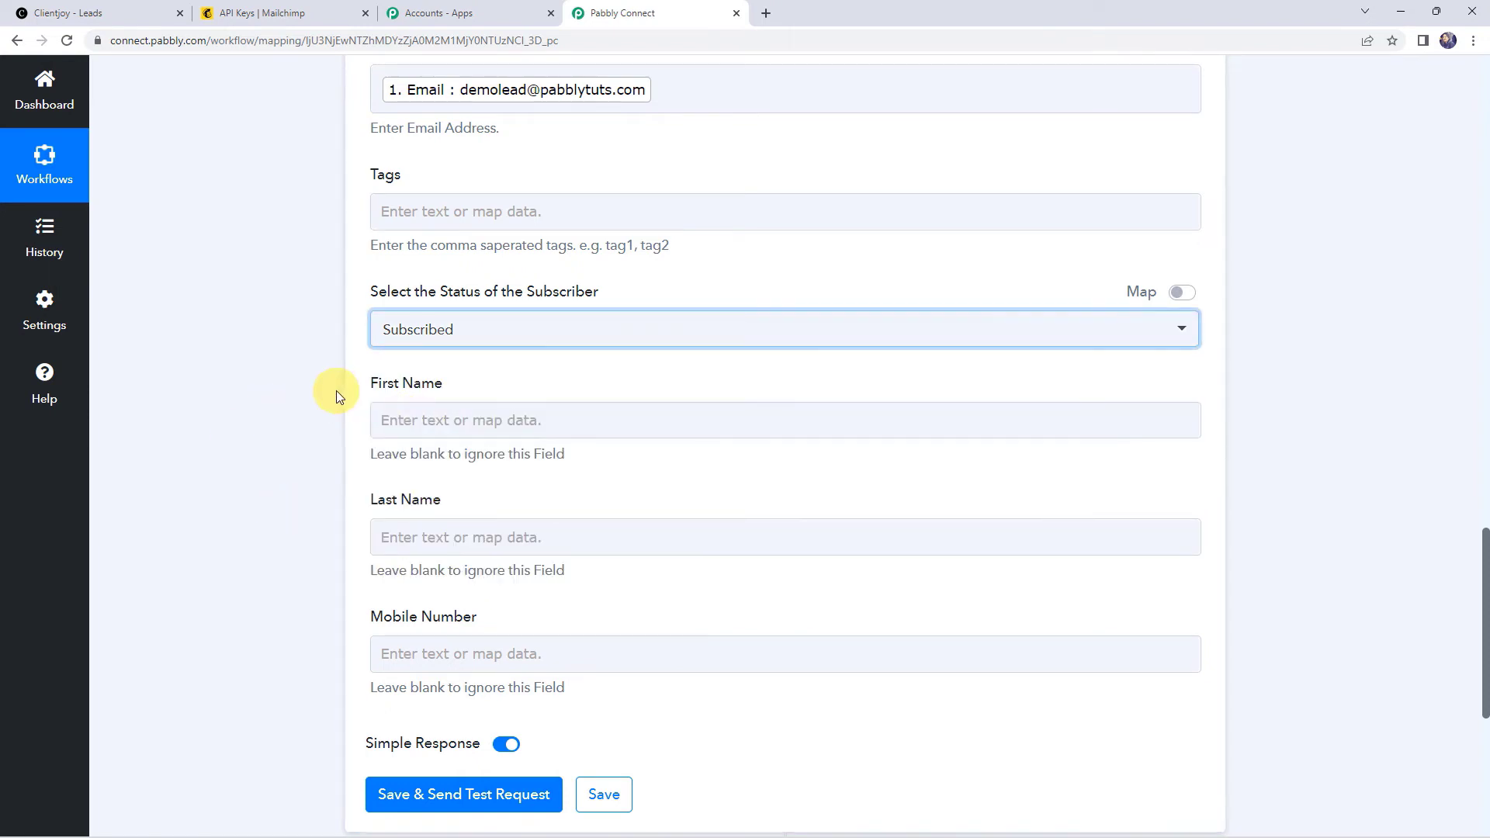
Step: Map the lead's First Name, Last Name and Phone into First Name, Last Name and Mobile Number
left_click(394, 415)
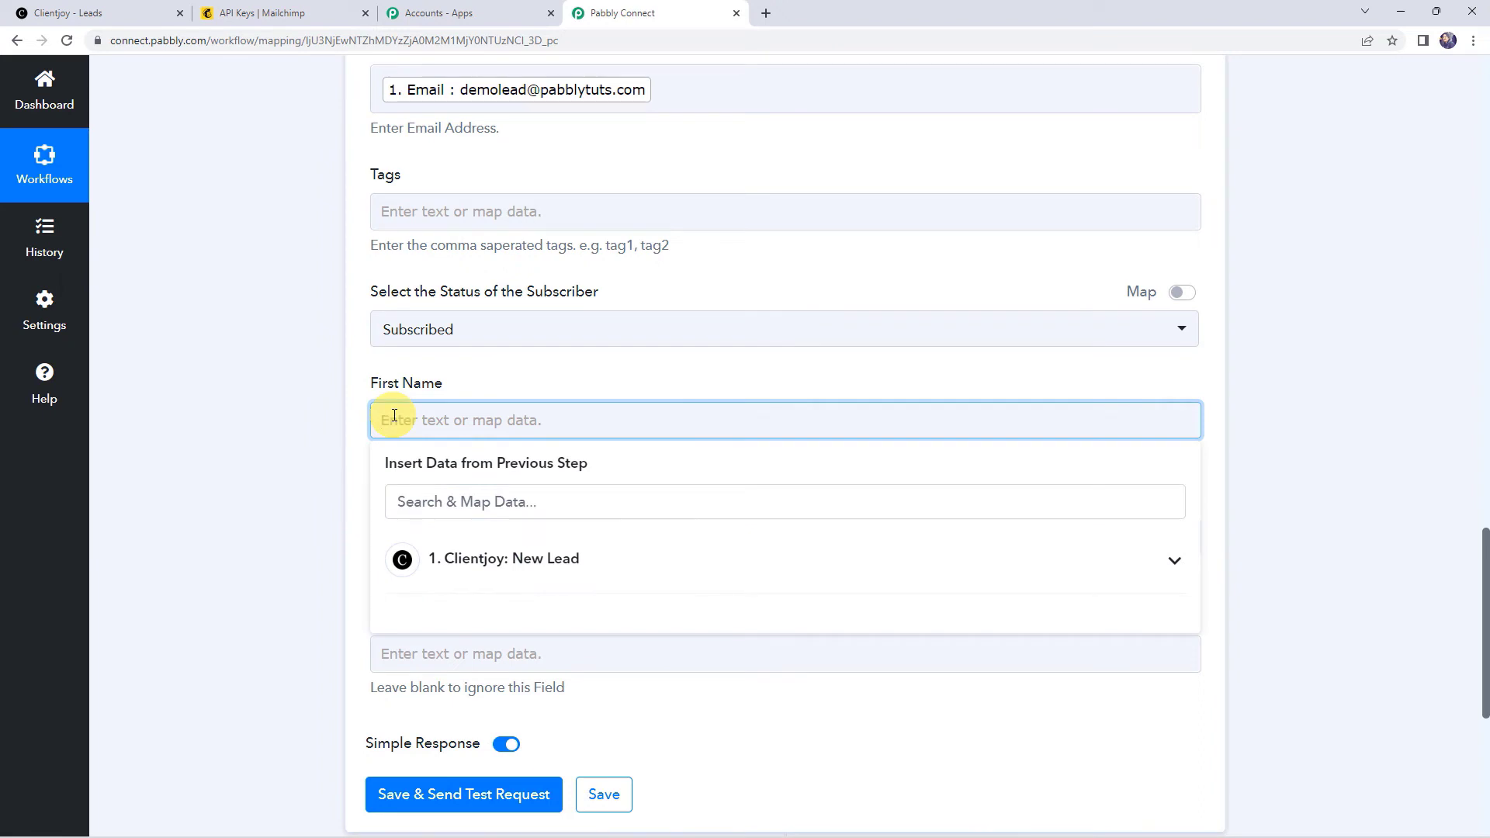
left_click(493, 559)
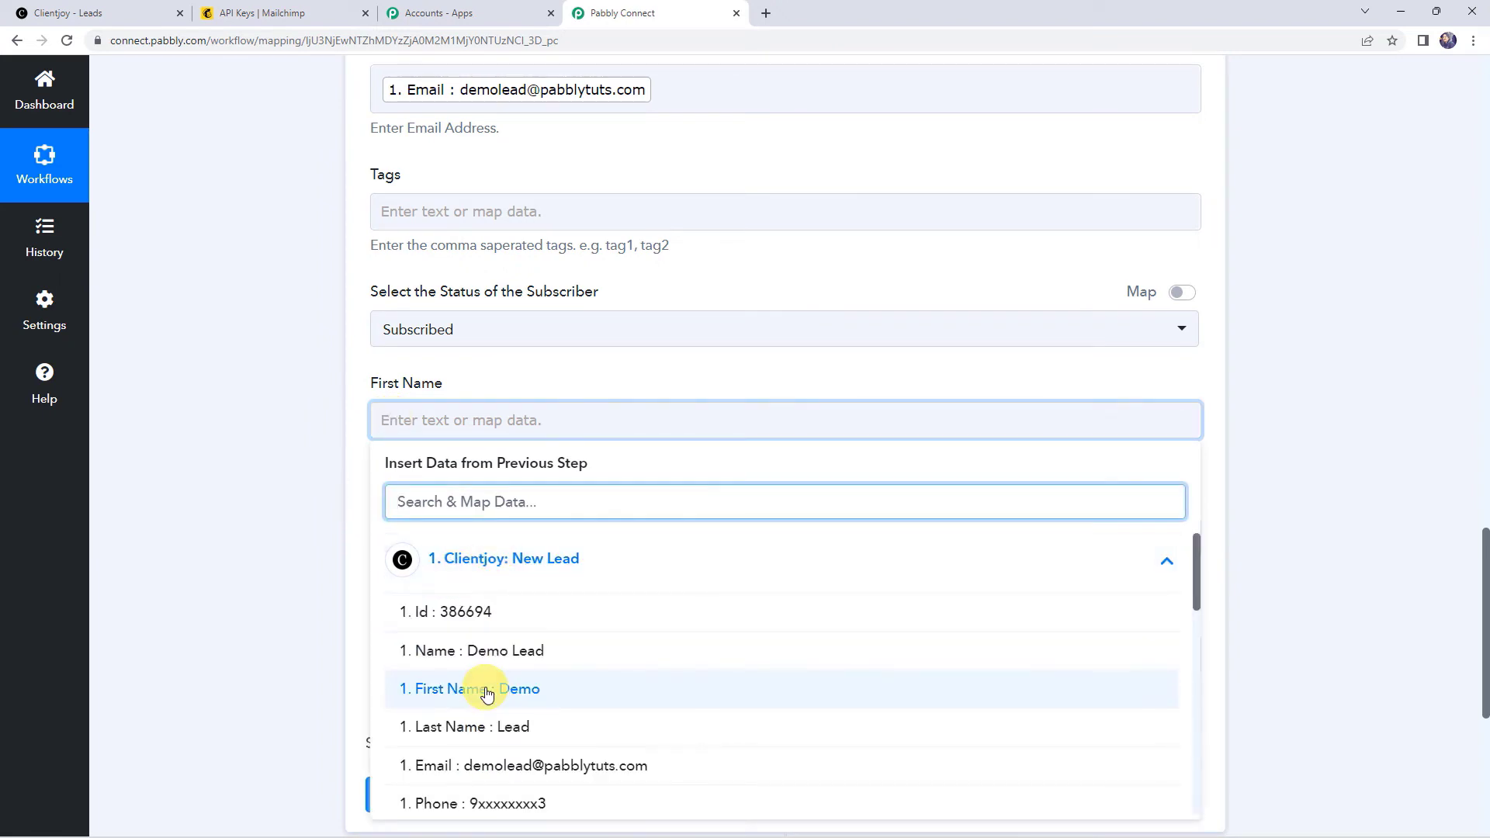
left_click(487, 690)
left_click(333, 530)
scroll(333, 530, "down", 2)
left_click(399, 393)
left_click(482, 536)
left_click(482, 703)
left_click(424, 518)
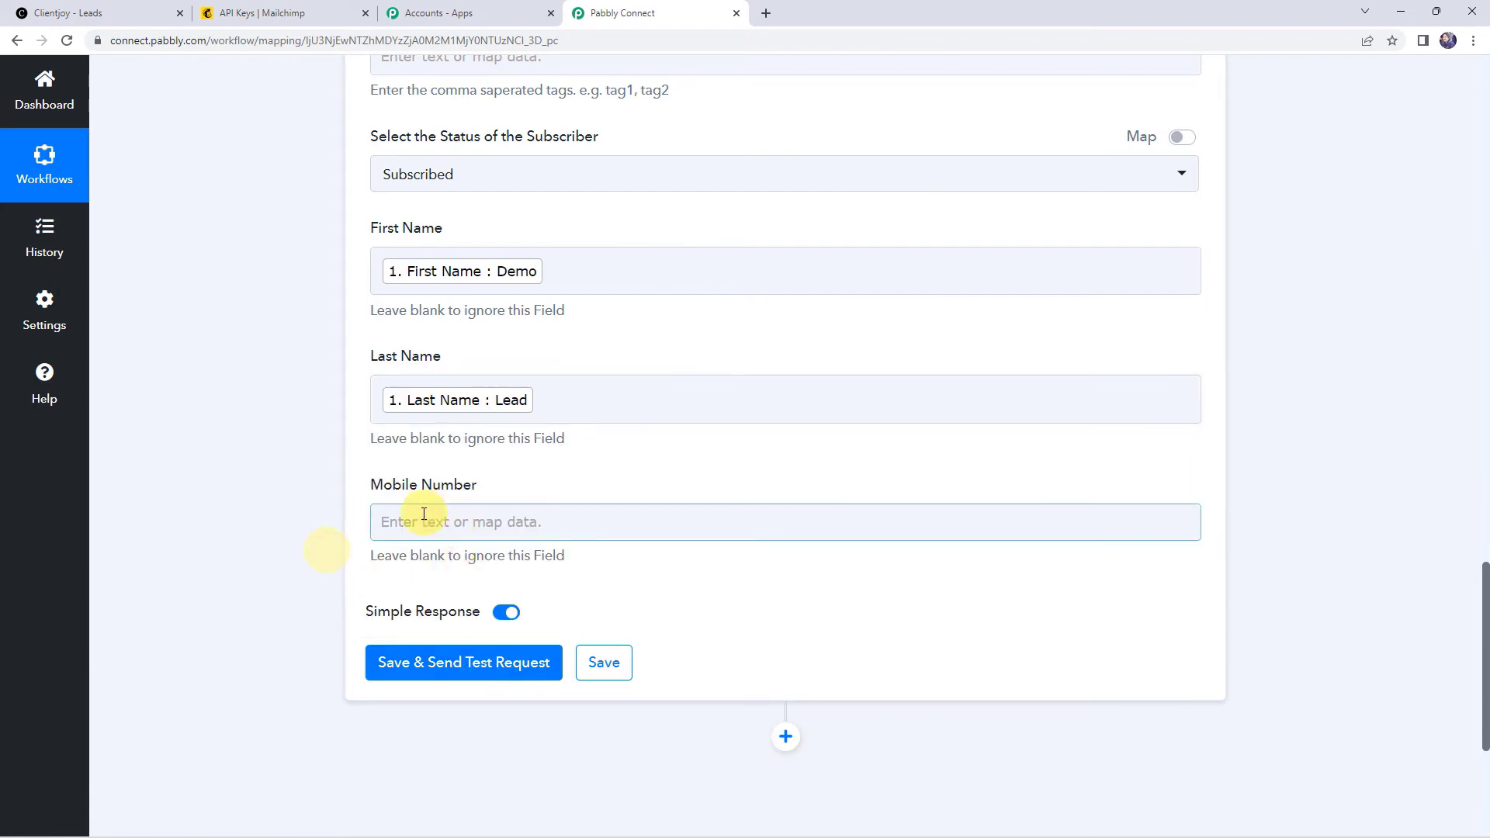
scroll(270, 486, "down", 3)
left_click(430, 428)
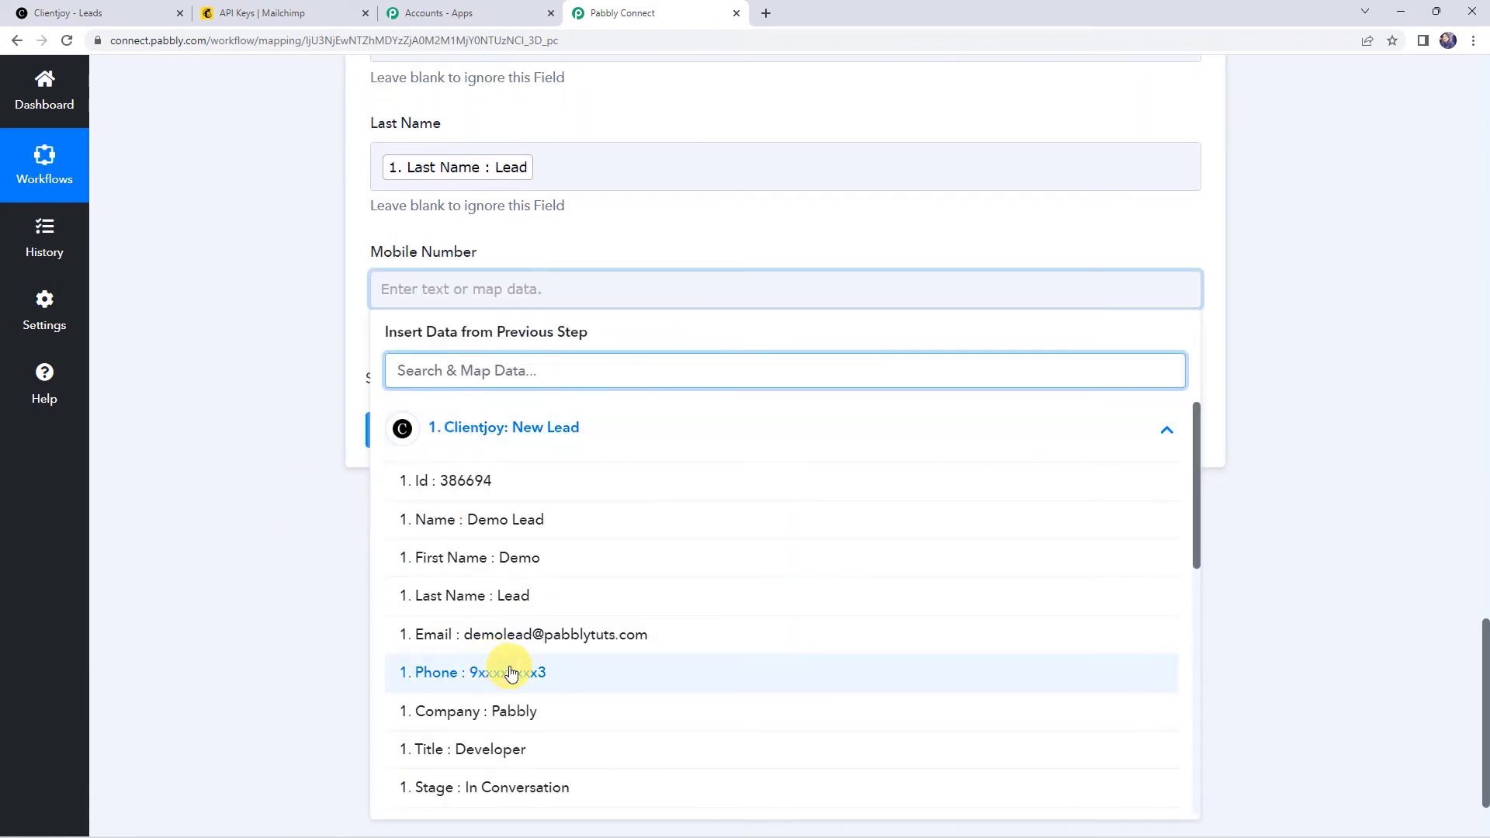
left_click(512, 673)
Step: Save and send a test request, getting Demo Lead back as a subscribed contact
scroll(229, 422, "up", 5)
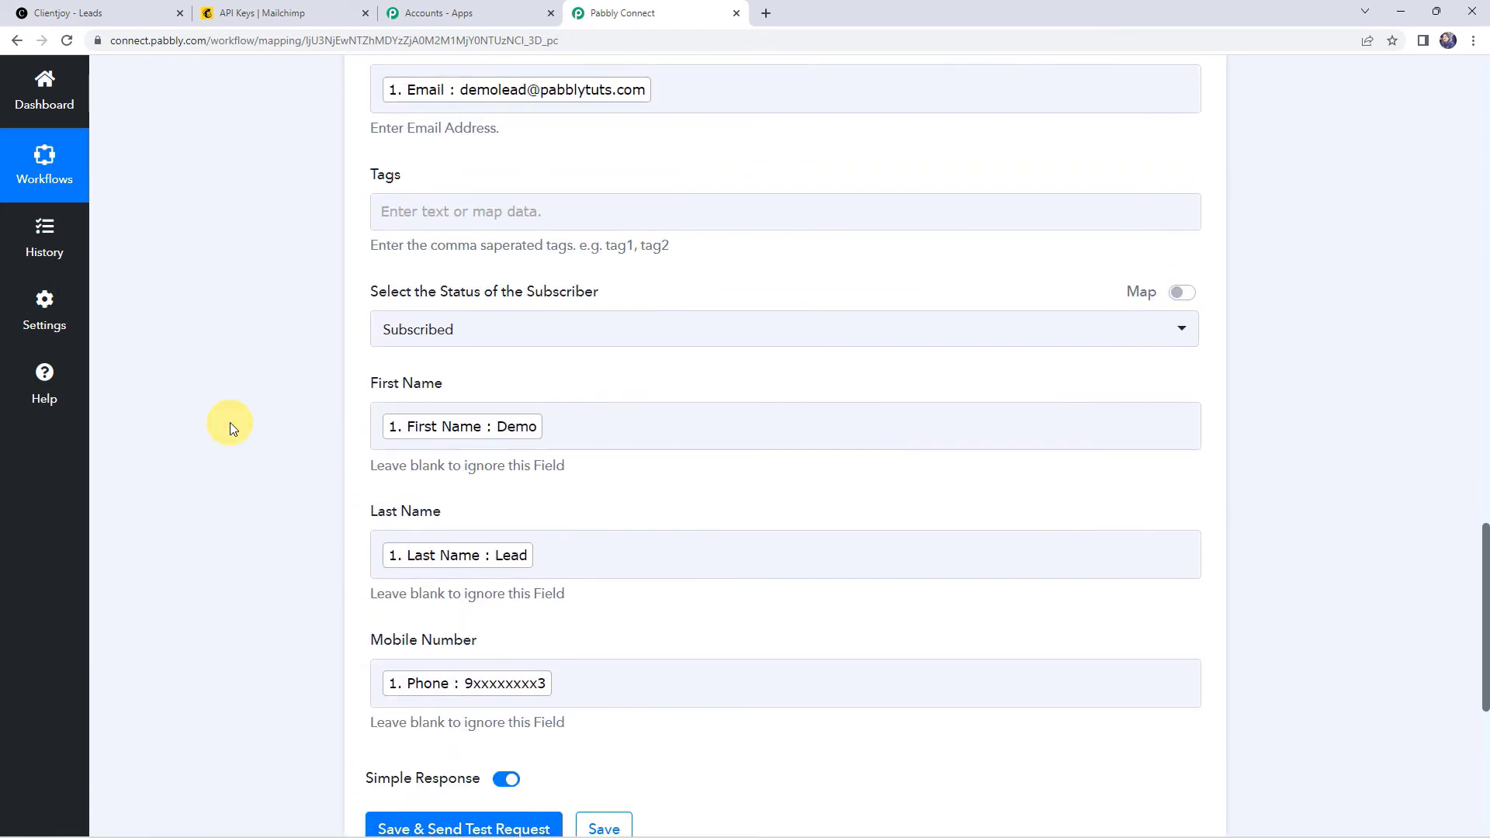
scroll(230, 425, "down", 3)
left_click(500, 600)
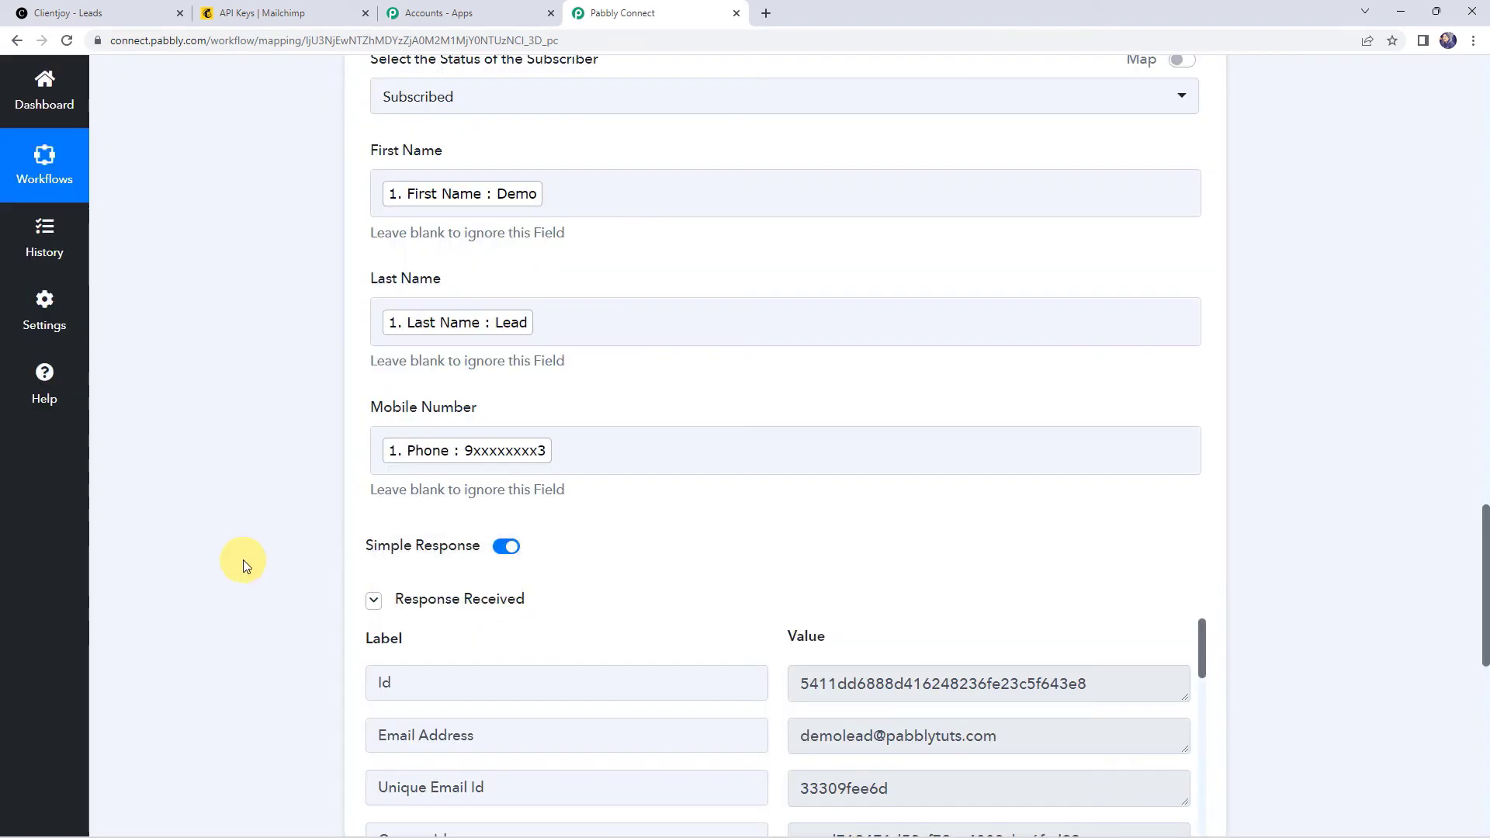
scroll(244, 560, "down", 3)
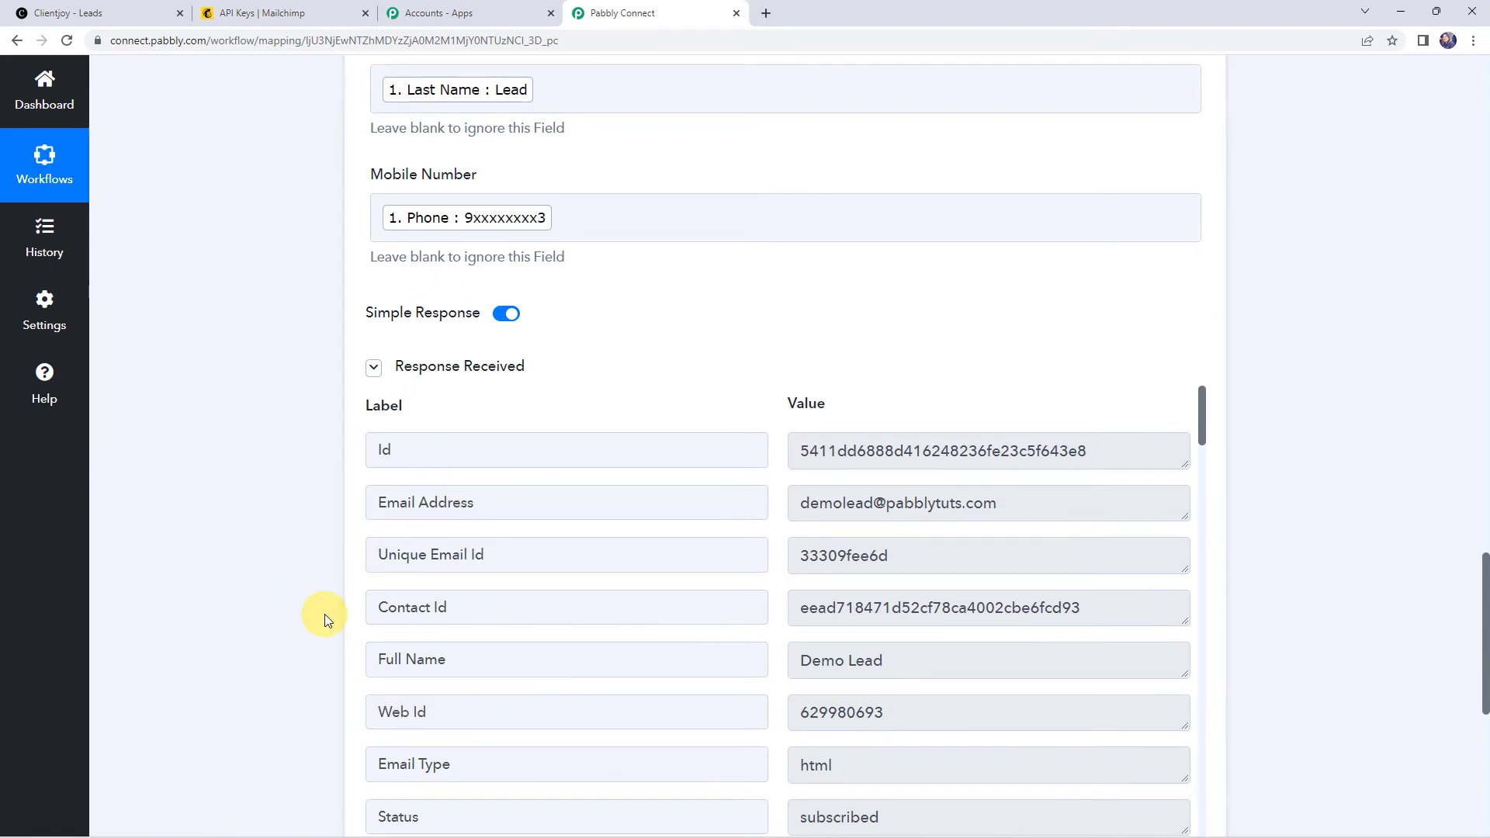
left_click(318, 13)
Step: Check the PabblyConnect audience's All contacts list for Demo Lead, subscribed via API
left_click(116, 322)
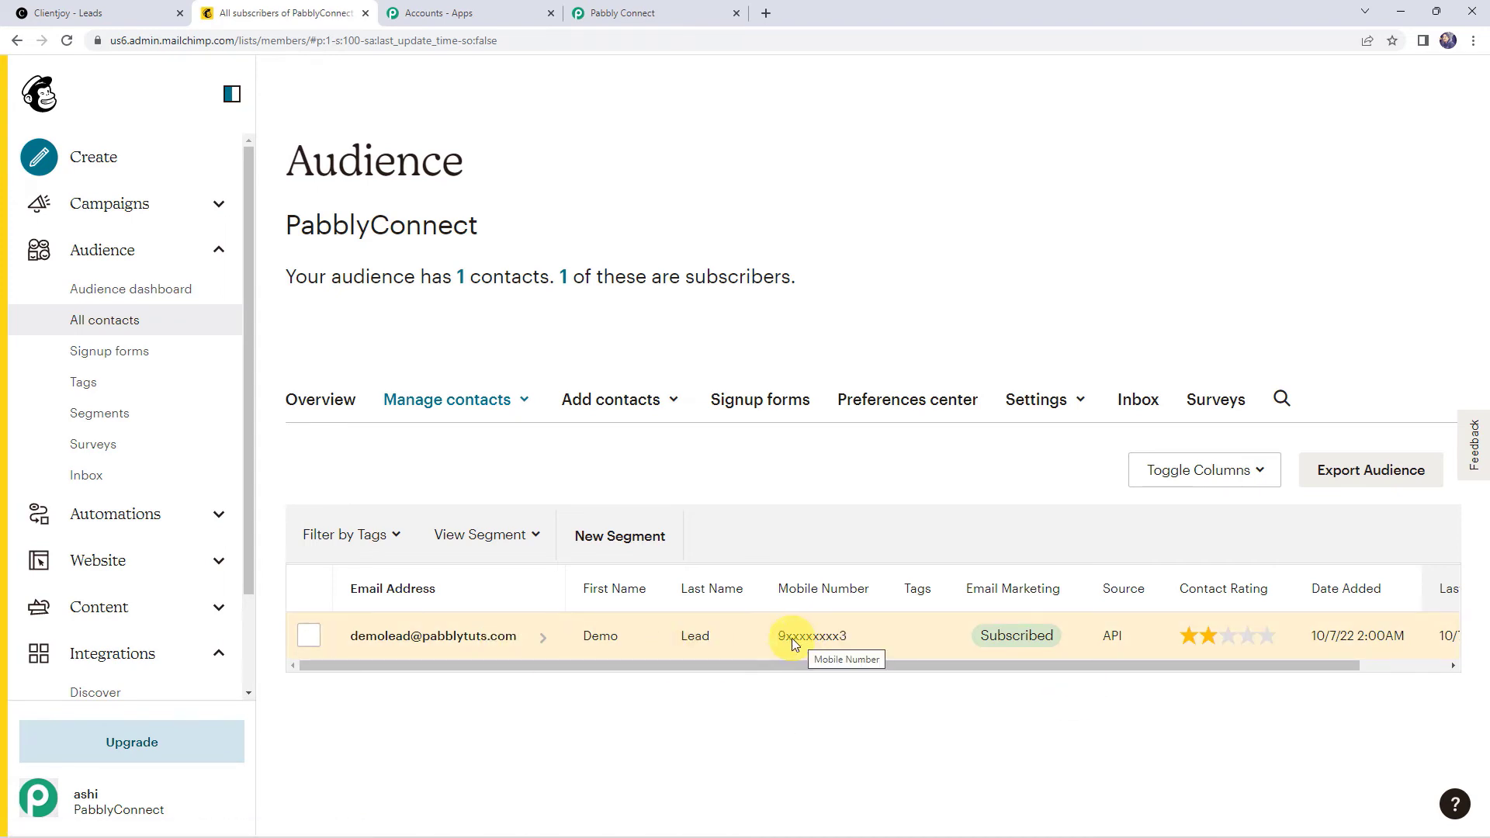
left_click(619, 10)
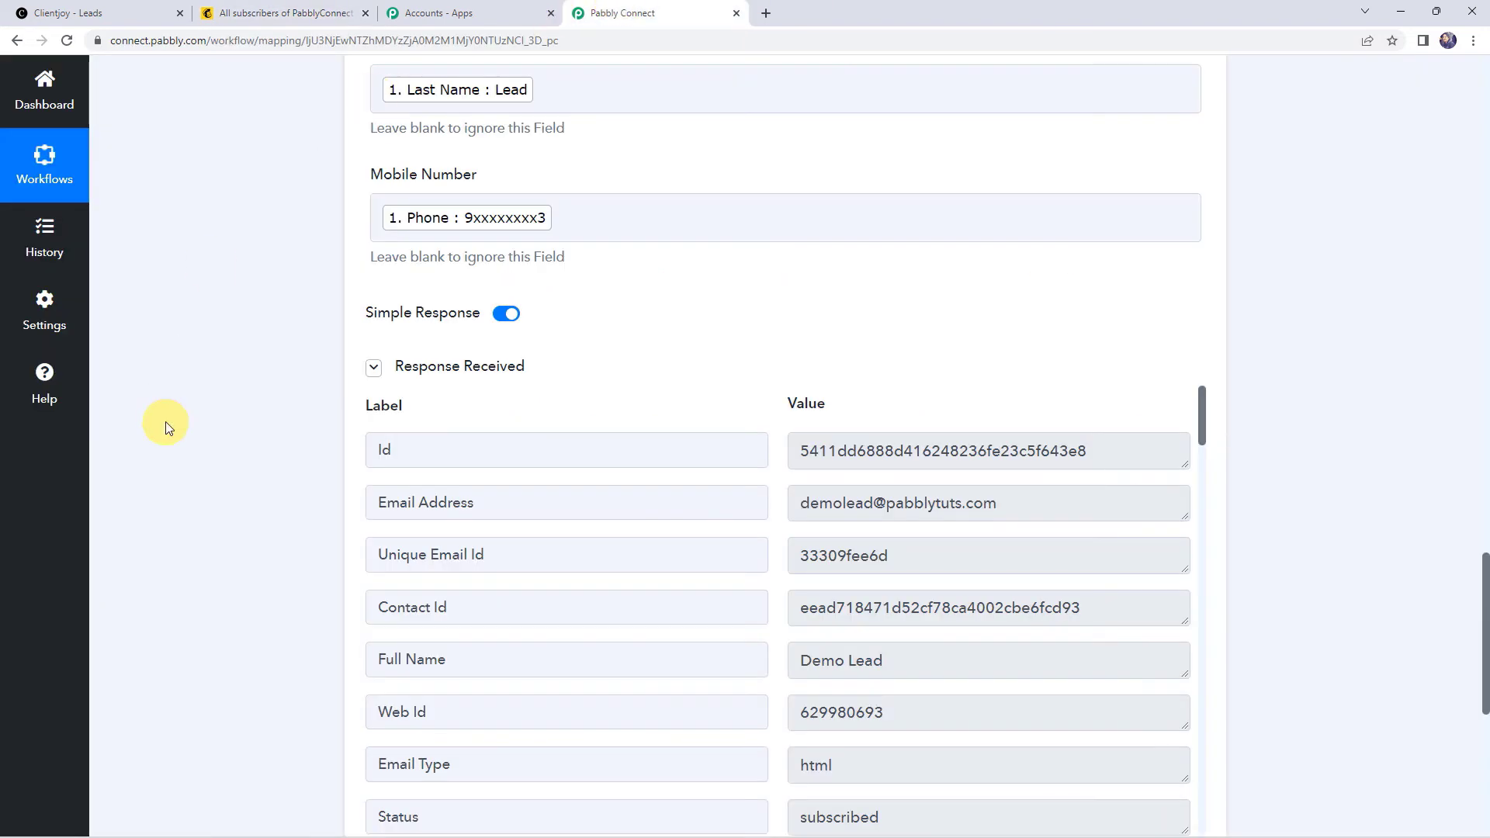
Step: Save the MailChimp action step and dismiss the data-saved confirmation
scroll(163, 473, "down", 4)
left_click(601, 594)
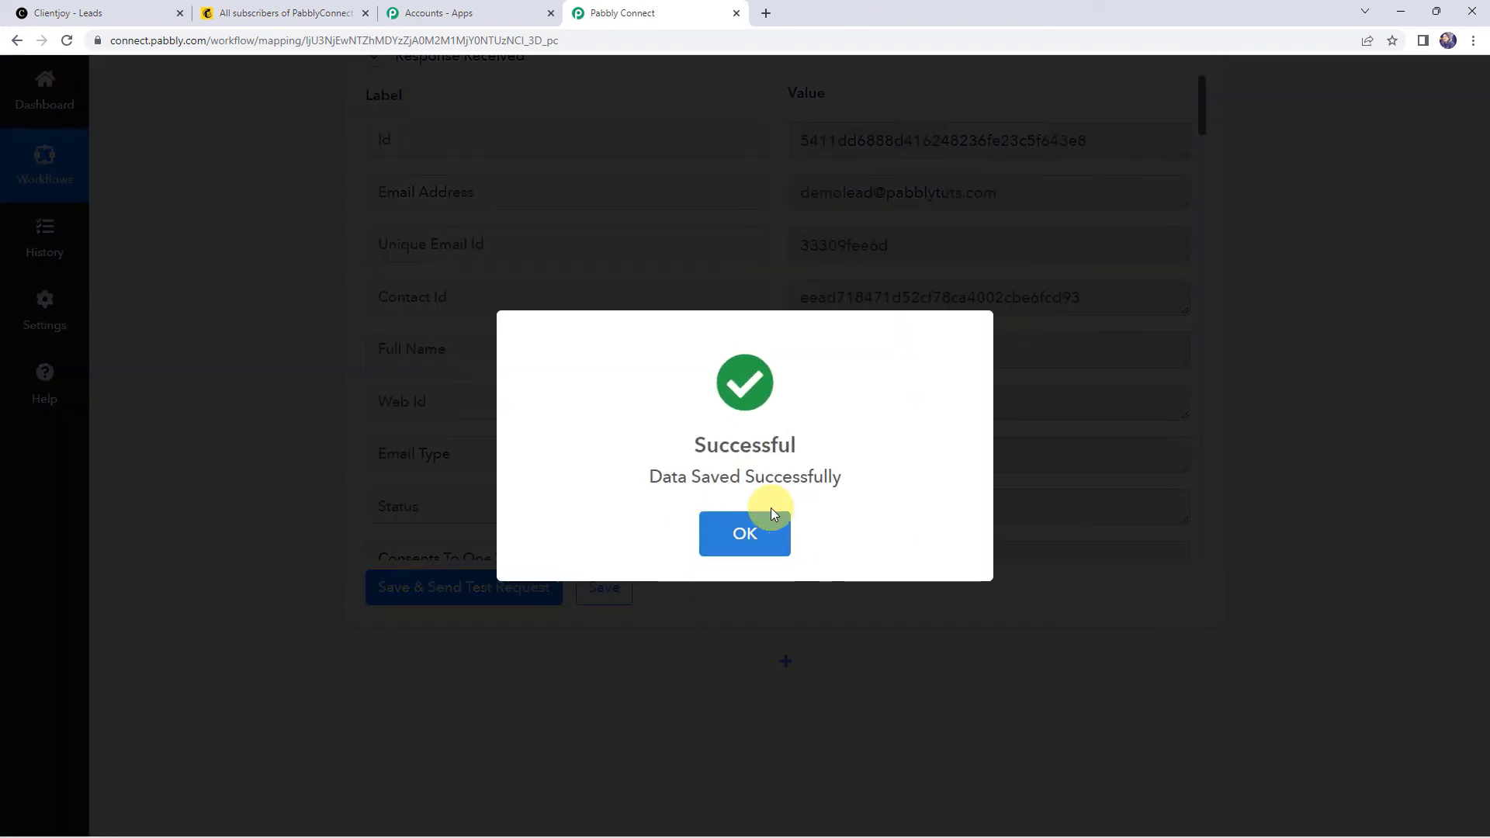
left_click(772, 512)
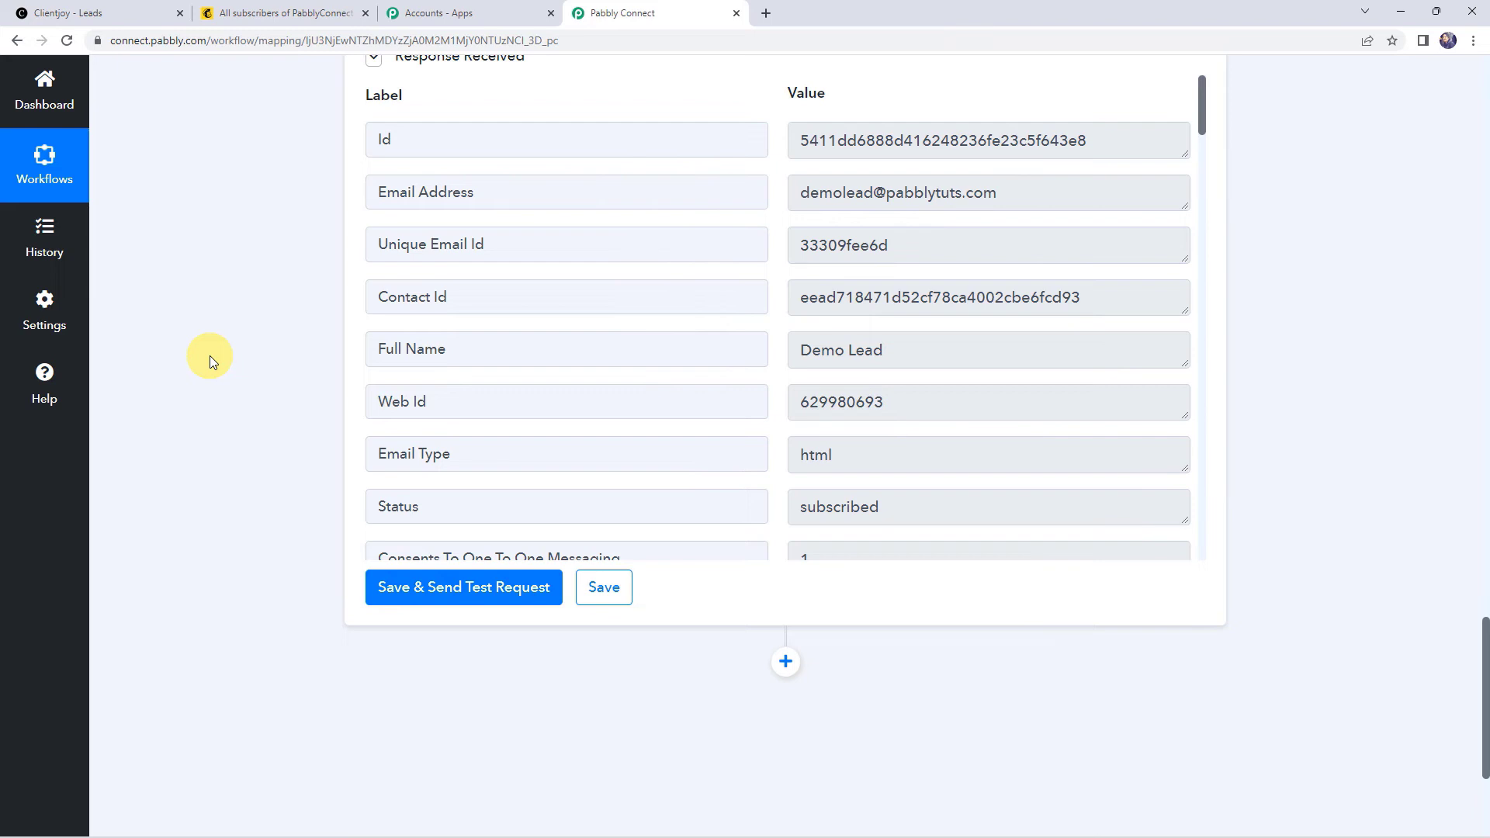
scroll(209, 356, "up", 1)
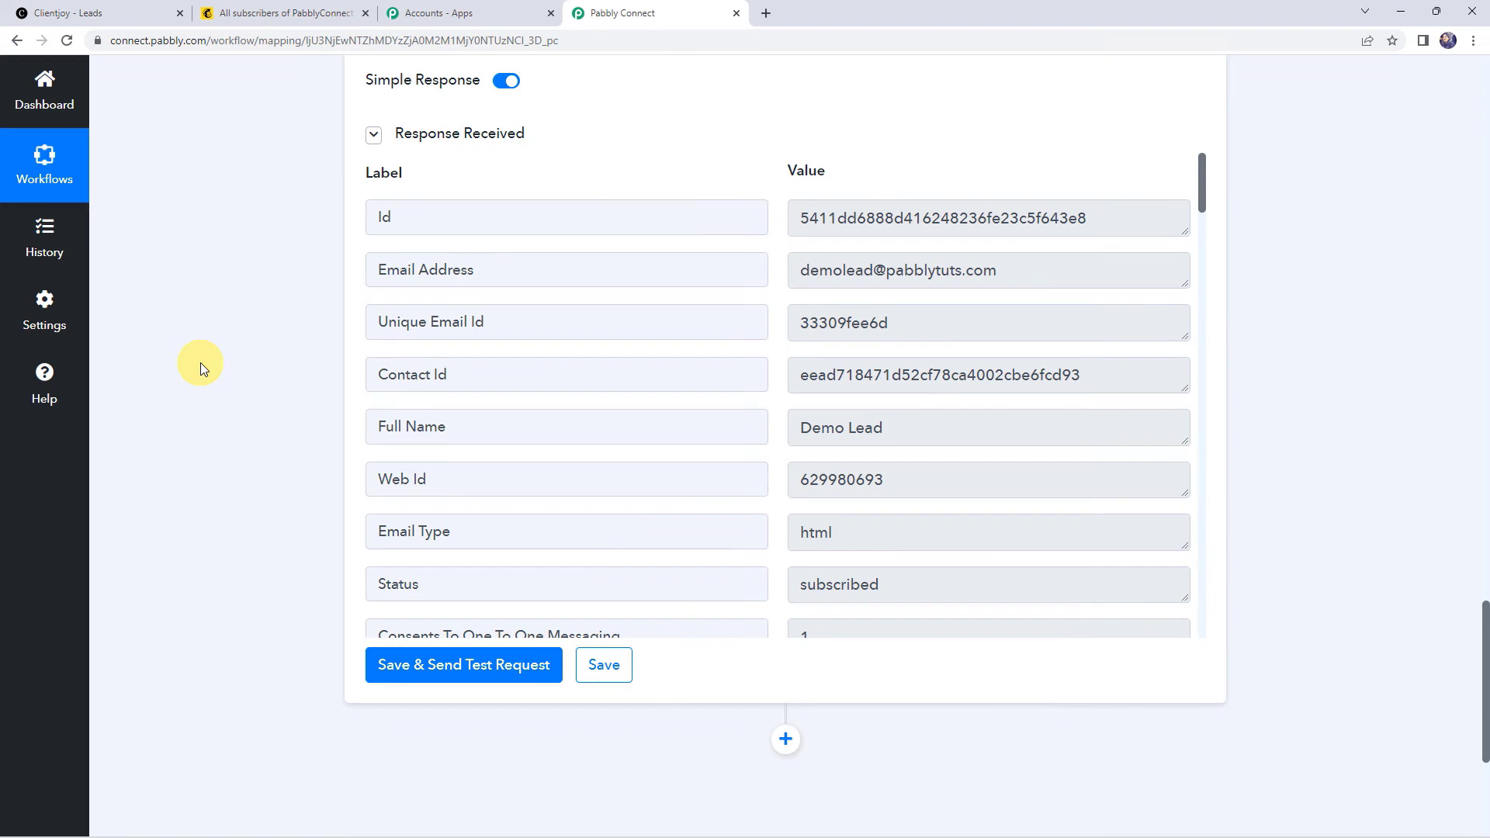
left_click(74, 16)
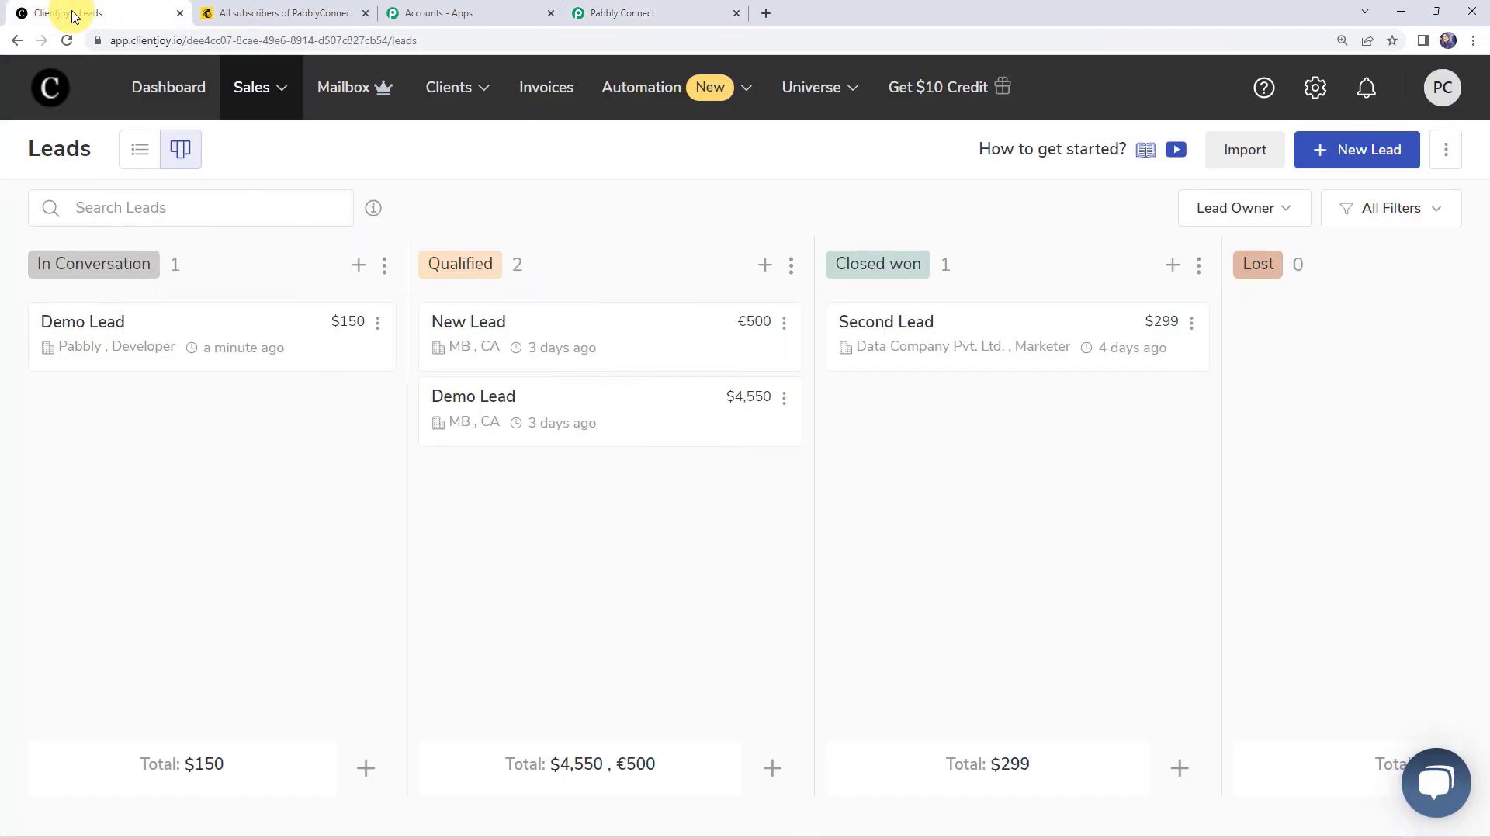
left_click(1351, 158)
type("Dummy Lead")
key("Tab")
key("Tab")
type("8xxxxxxxx1")
key("Tab")
type("Pabbly Connect")
key("Tab")
type("Accountant")
key("Tab")
type("https://www.pabbly.com/connect")
key("Tab")
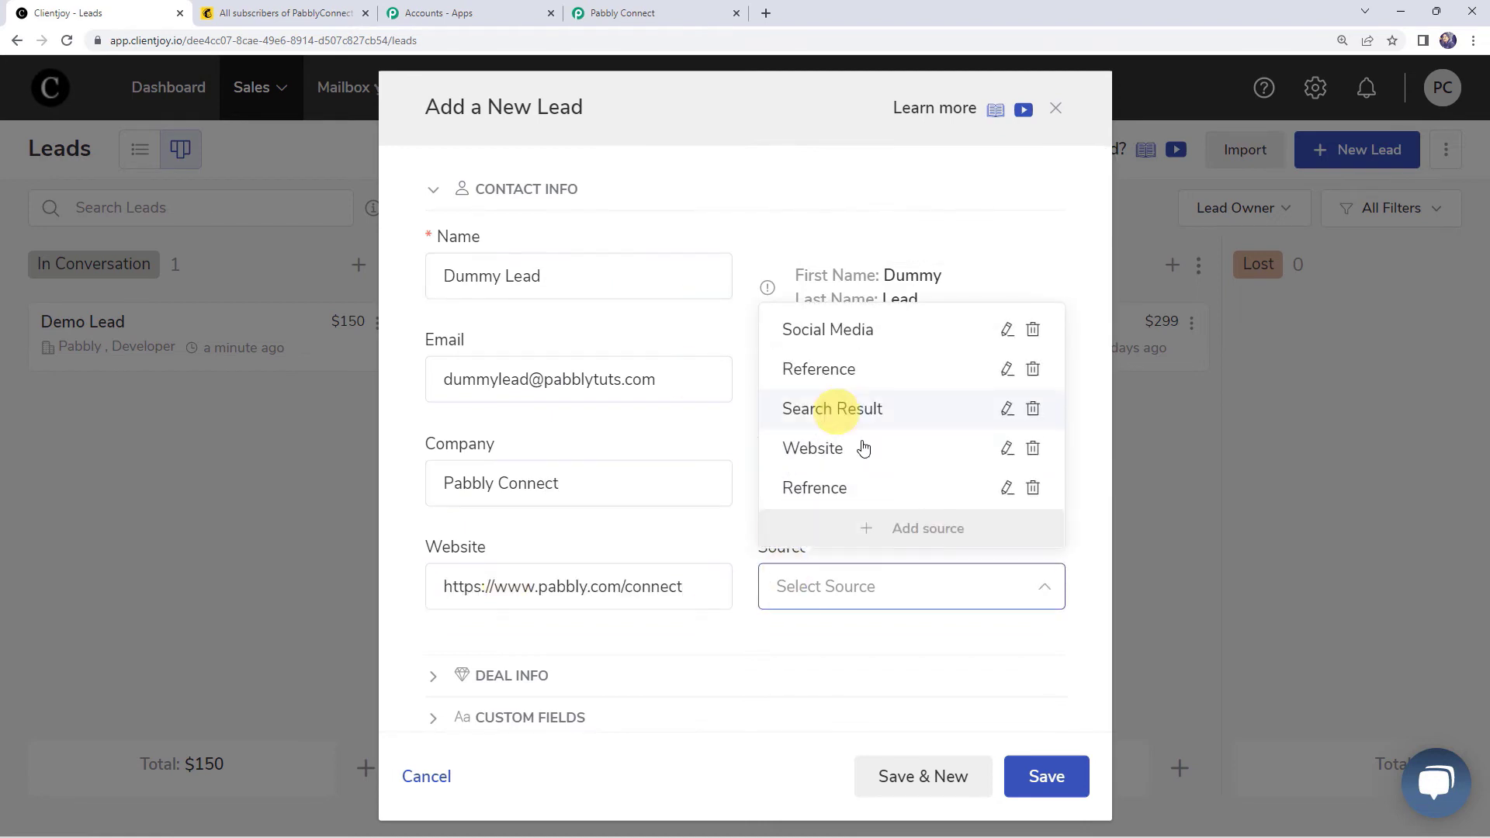
Step: Set source Reference, stage In Conversation, probability 100, deal USD 500, owner Pabbly Connect
left_click(815, 486)
scroll(533, 572, "down", 2)
left_click(532, 519)
left_click(505, 361)
left_click(522, 489)
type("100")
left_click(852, 493)
left_click(799, 535)
left_click(899, 489)
type("500")
scroll(625, 584, "down", 2)
left_click(625, 583)
left_click(543, 505)
Step: Review the entered name, email and deal size, then save the new lead
scroll(776, 435, "down", 2)
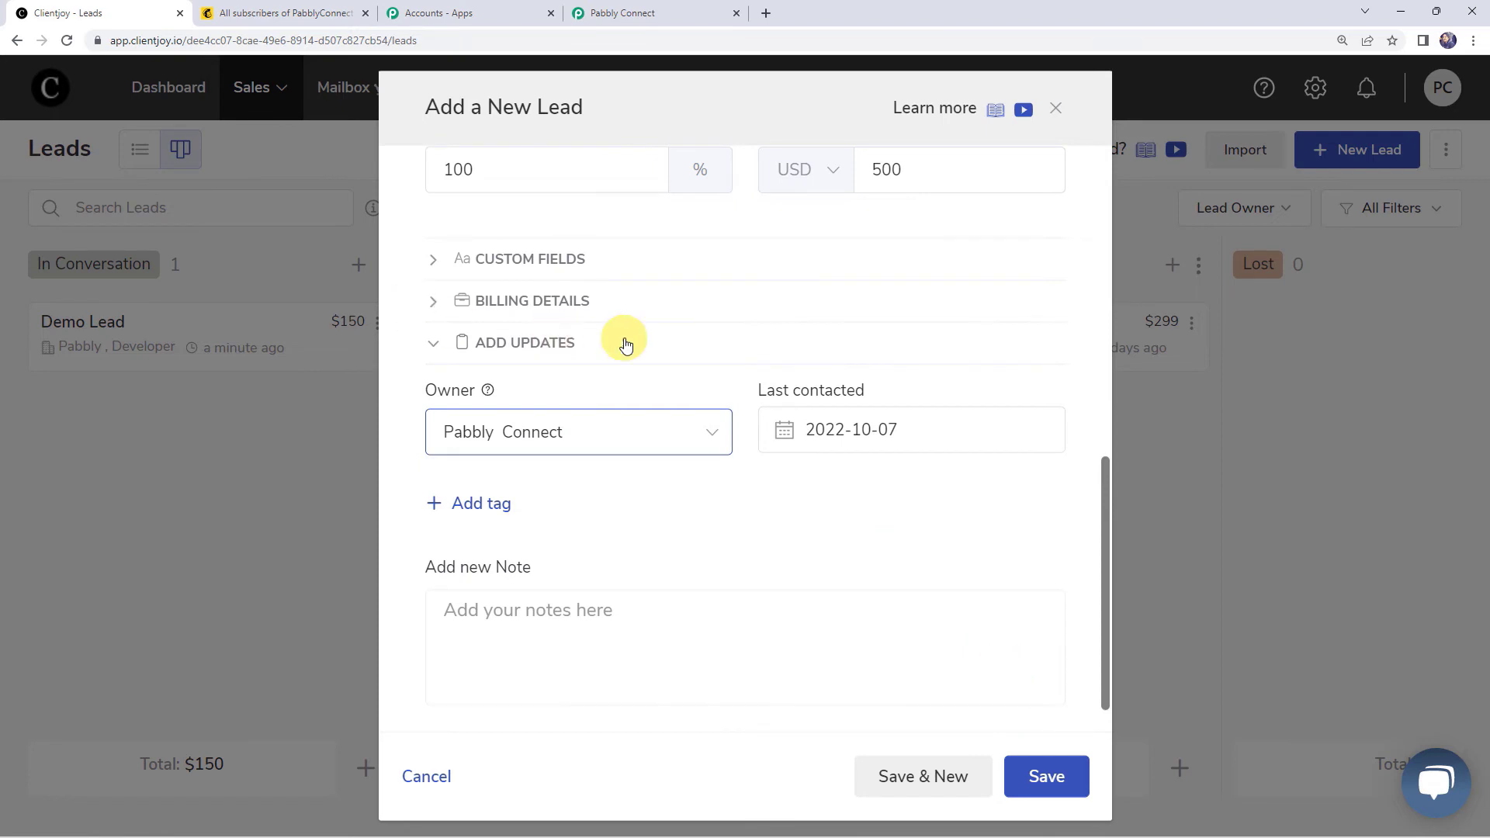
scroll(626, 346, "up", 3)
scroll(626, 346, "up", 5)
left_click(459, 257)
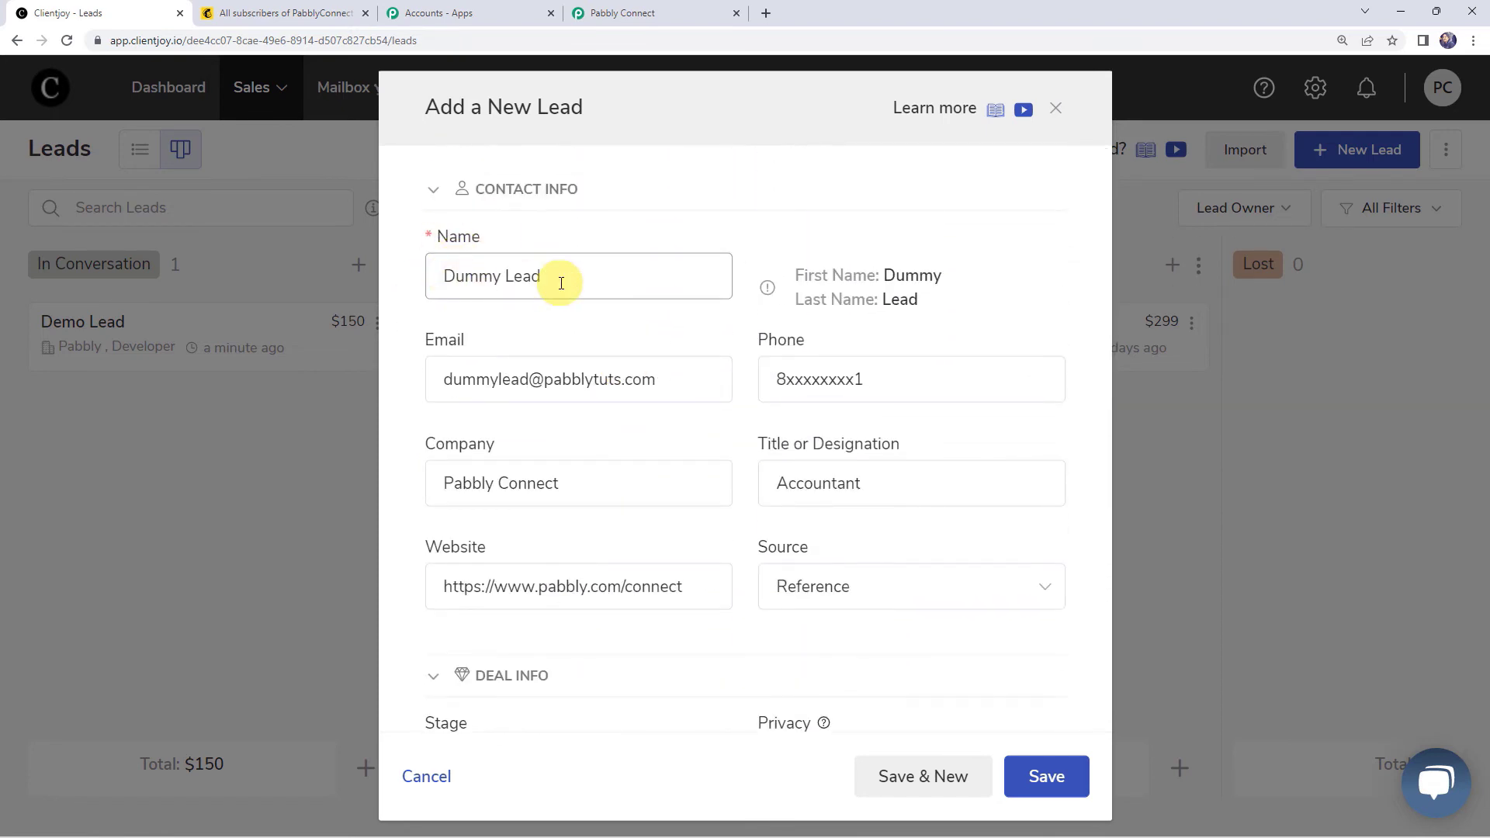
left_click(444, 379)
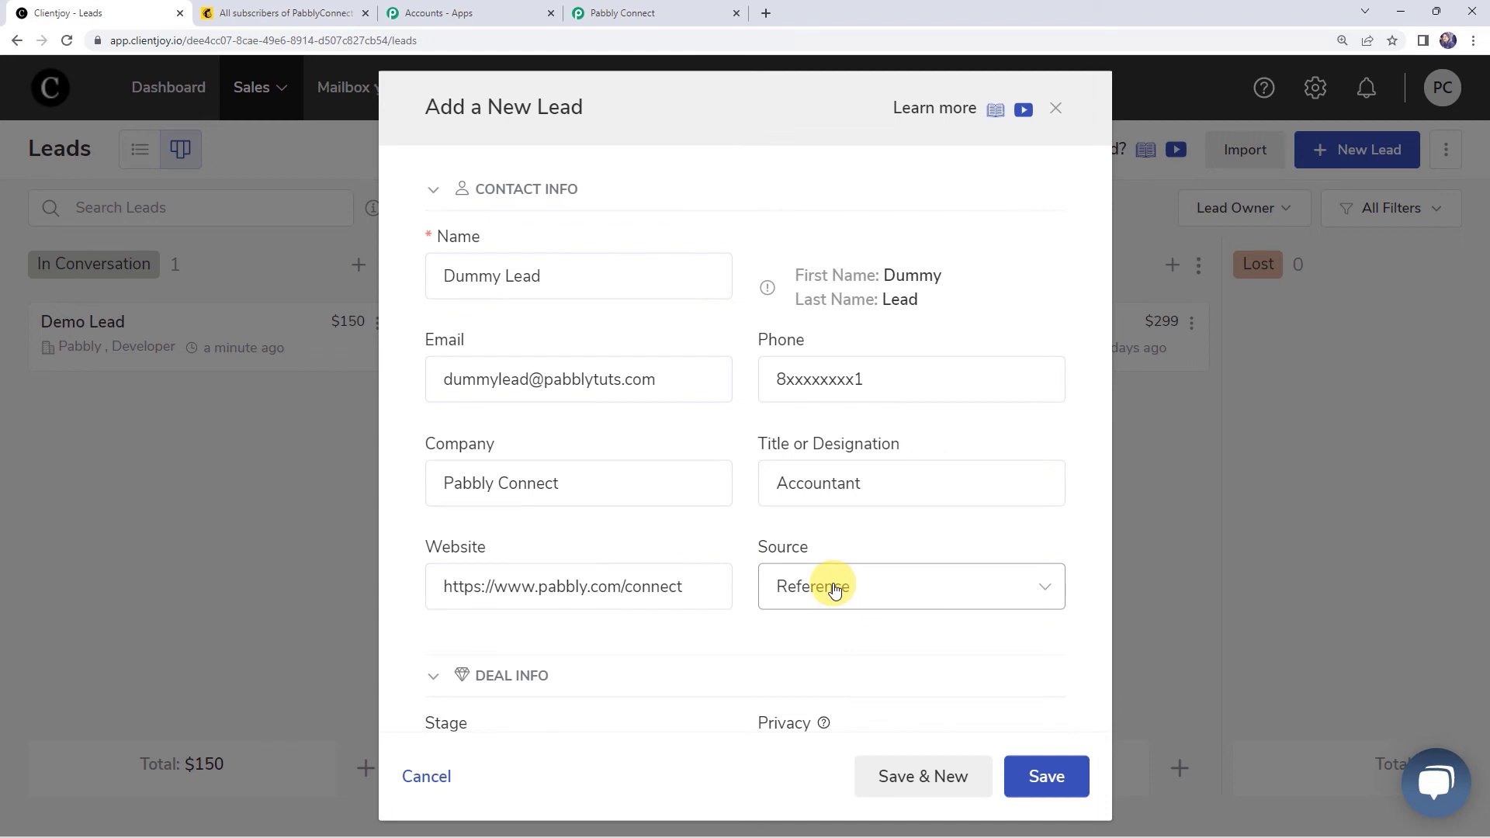
scroll(834, 590, "down", 4)
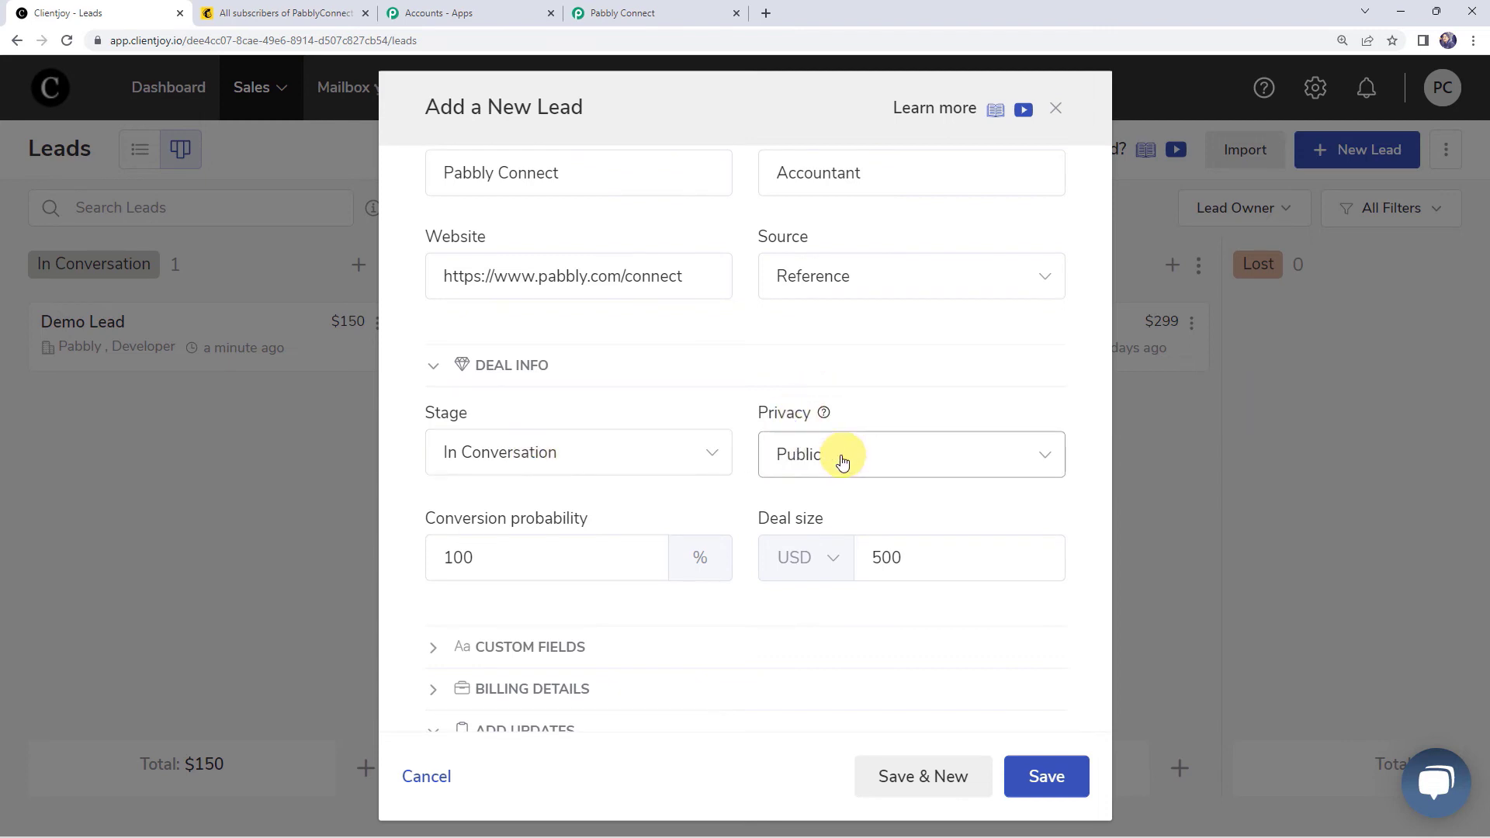
left_click(466, 556)
left_click(893, 561)
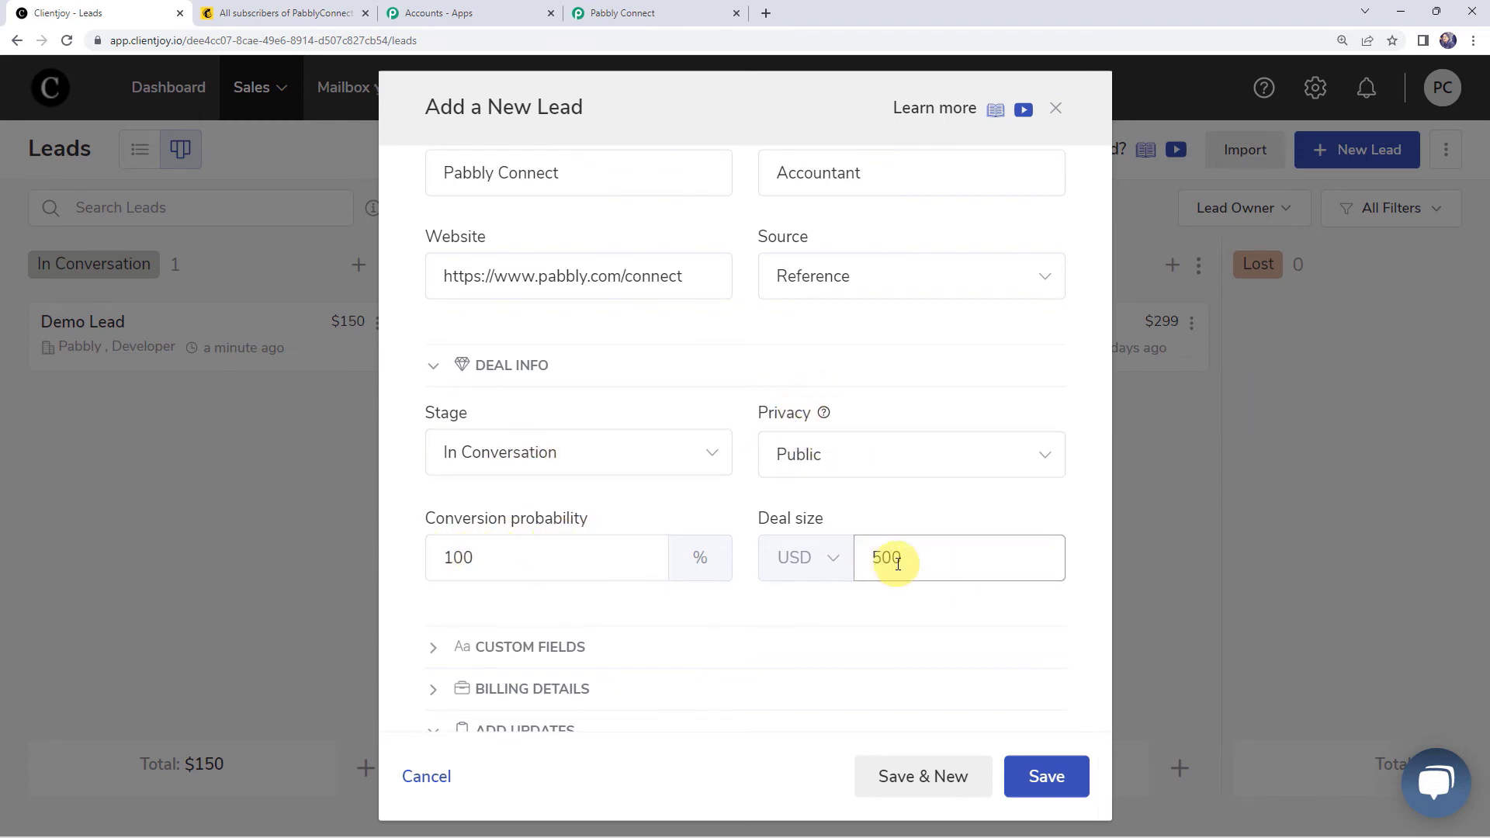
scroll(776, 555, "down", 4)
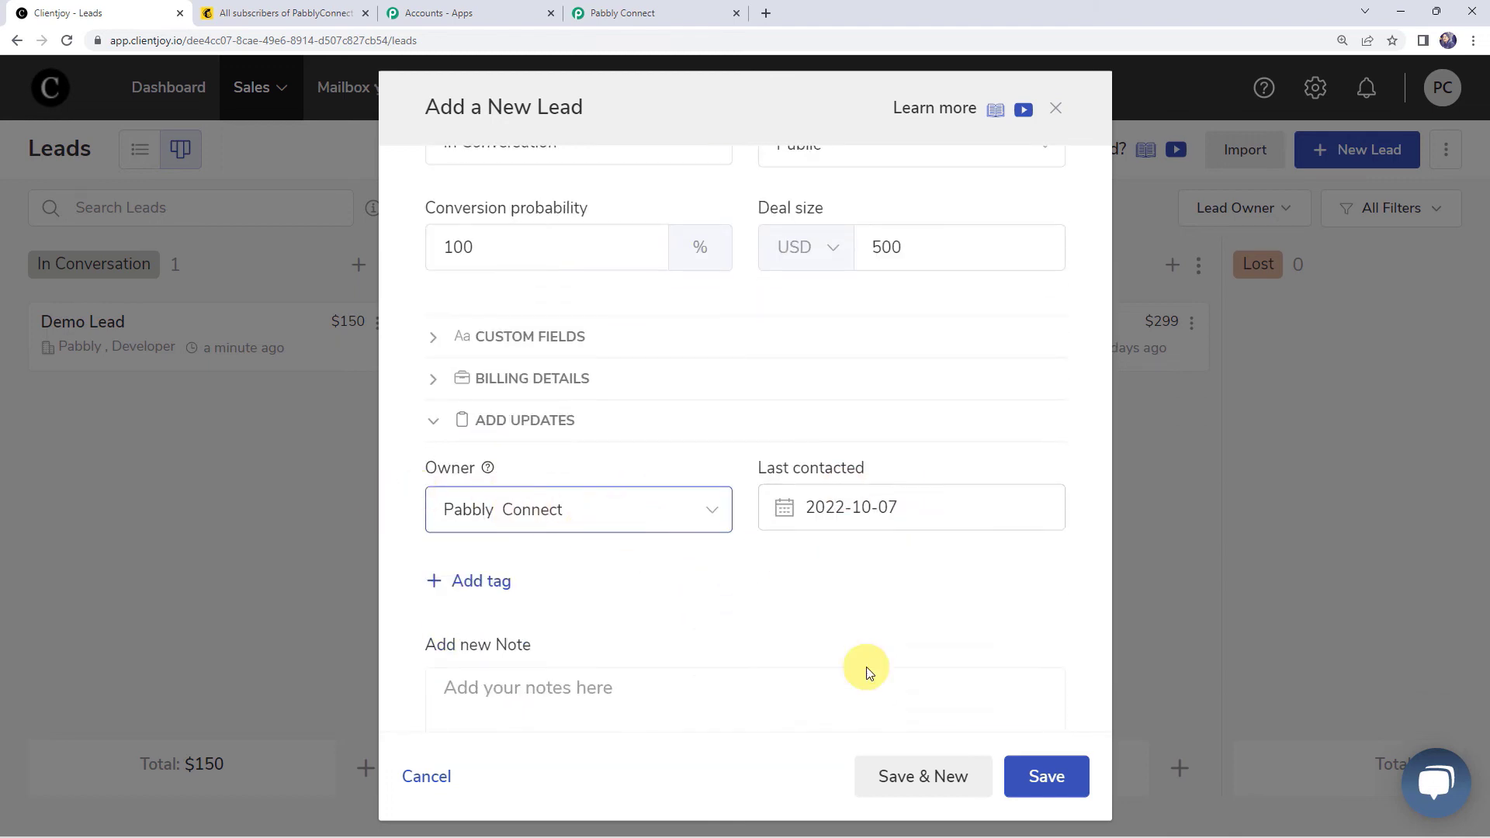
left_click(1043, 776)
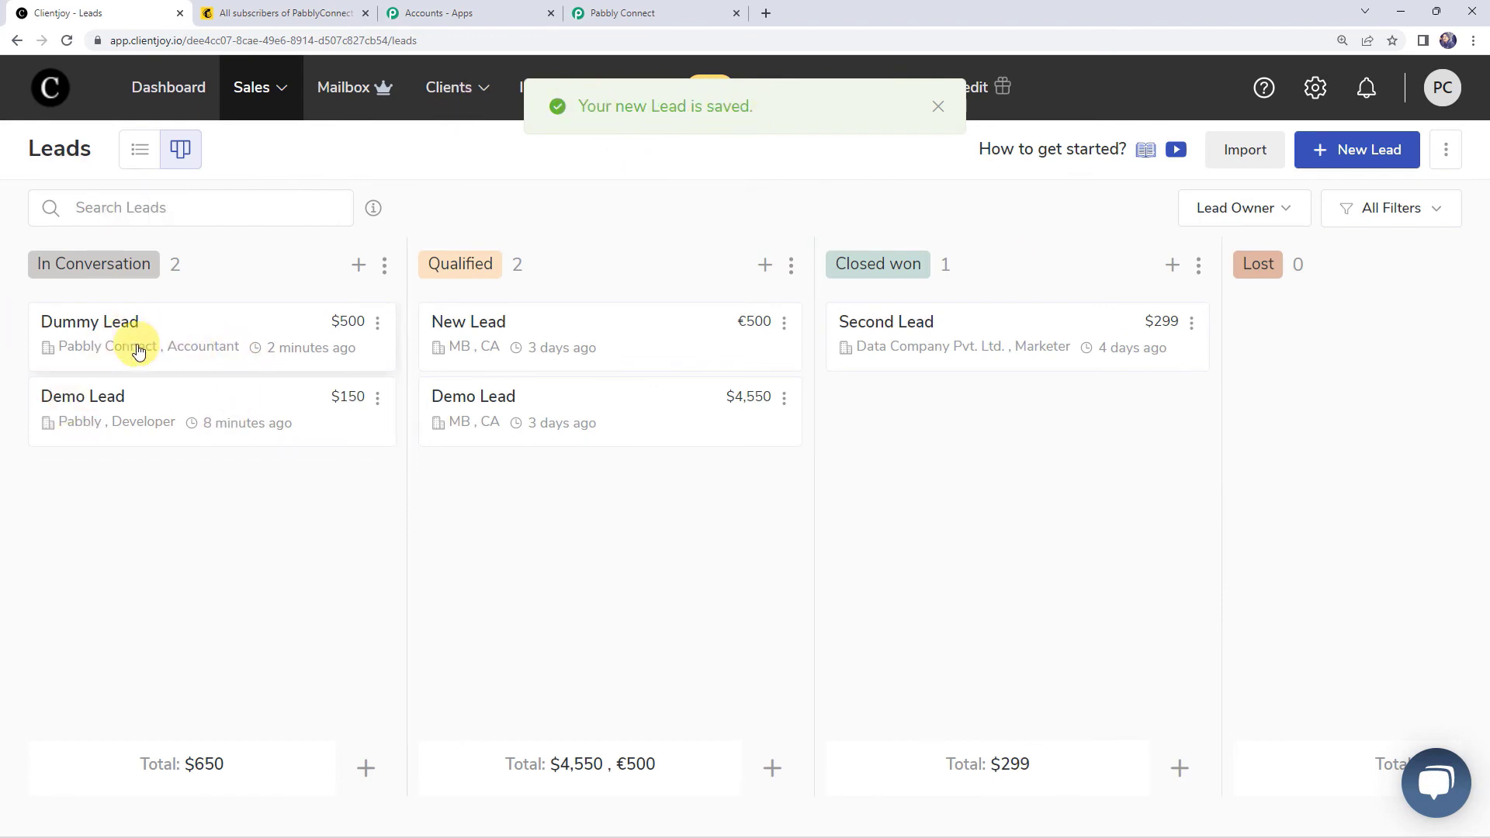
Step: Reload the Mailchimp contacts and scroll across to see Dummy Lead's Date Added and Last Changed
left_click(288, 13)
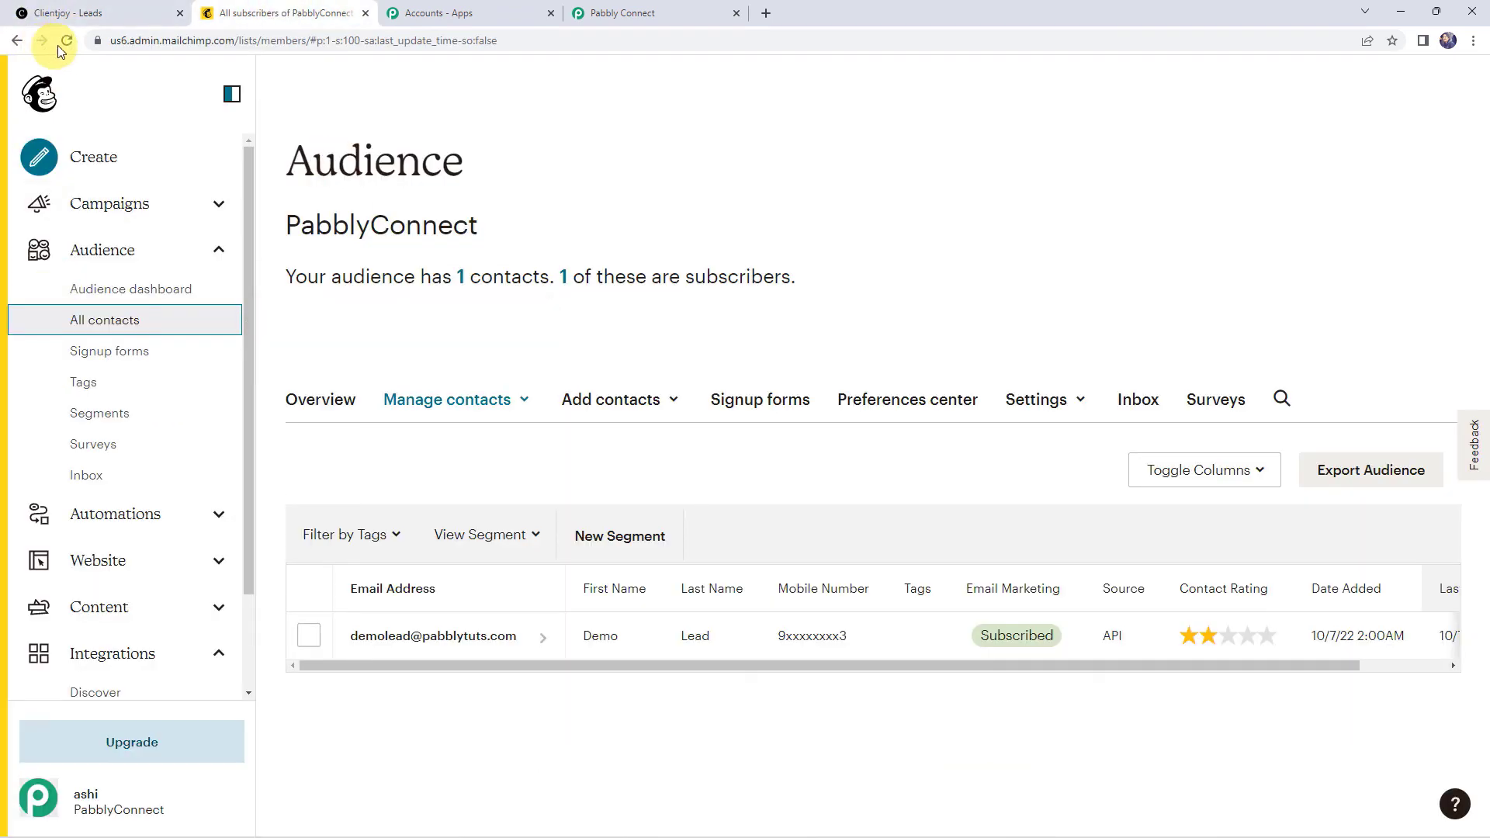
left_click(68, 40)
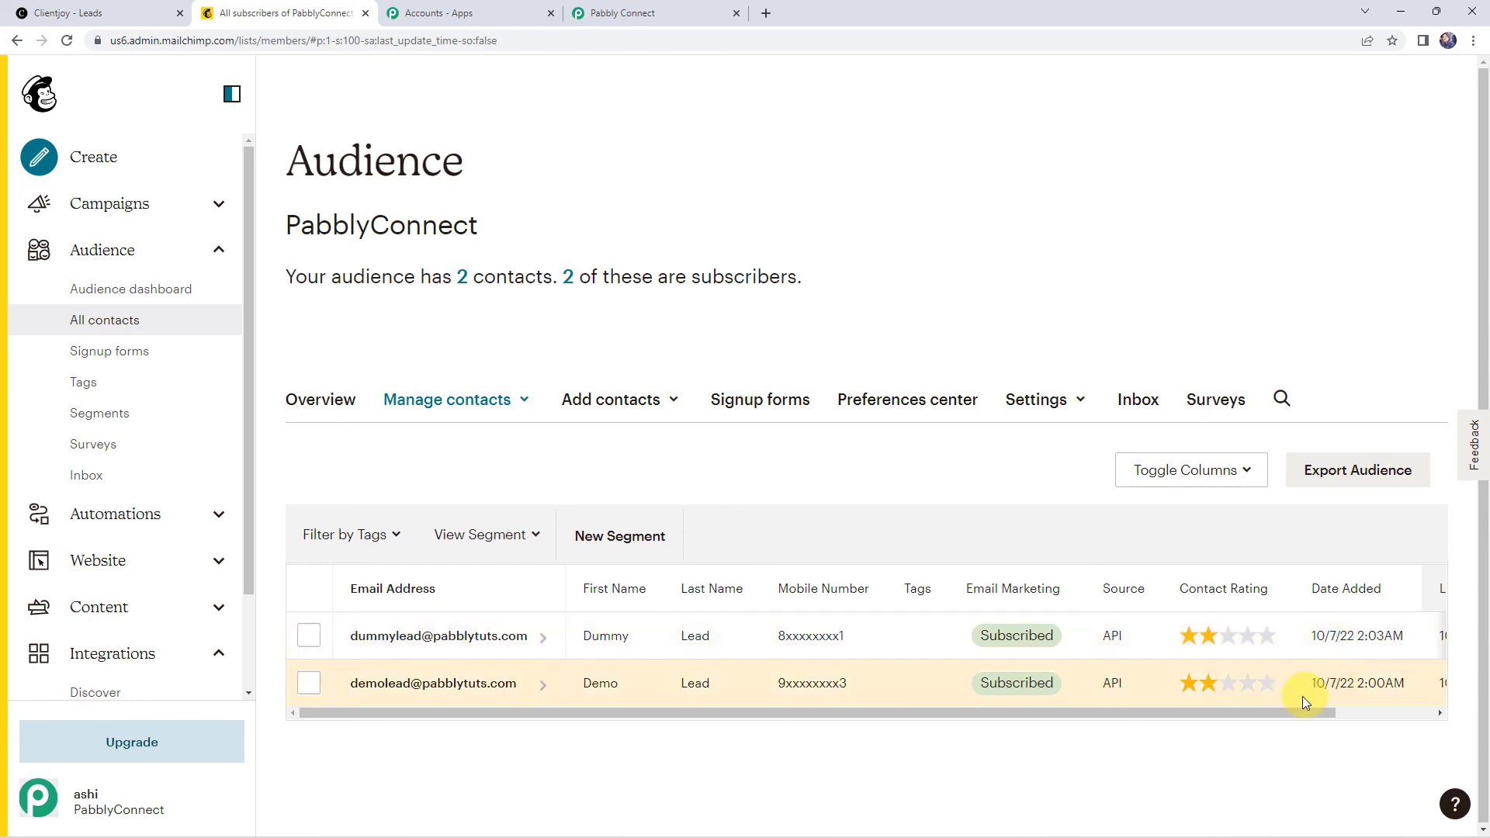
left_click_drag(1290, 711, 1414, 709)
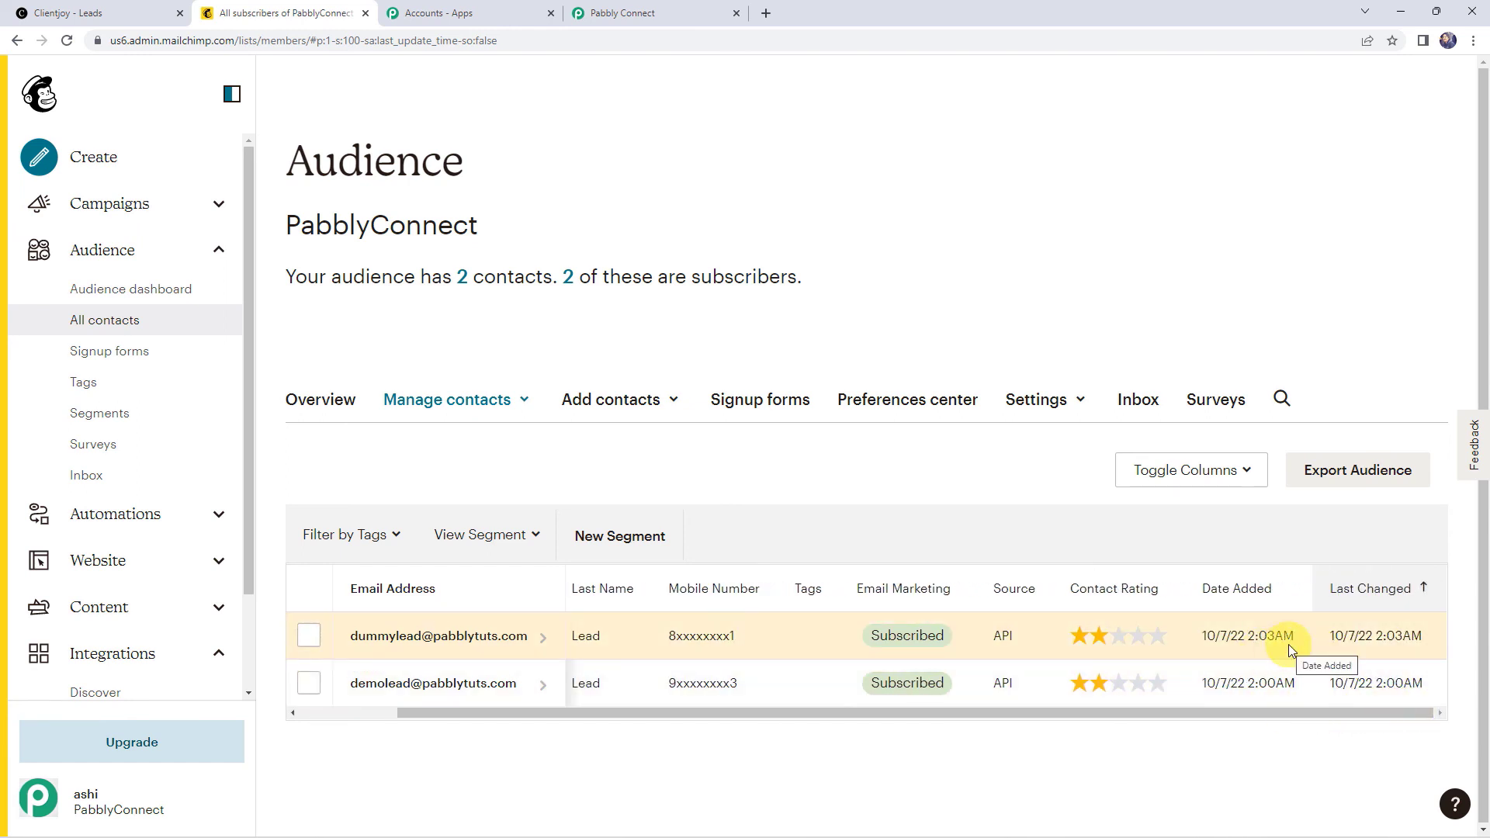
Step: Scroll to the top of the workflow and collapse the Clientjoy New Lead trigger step
left_click(659, 7)
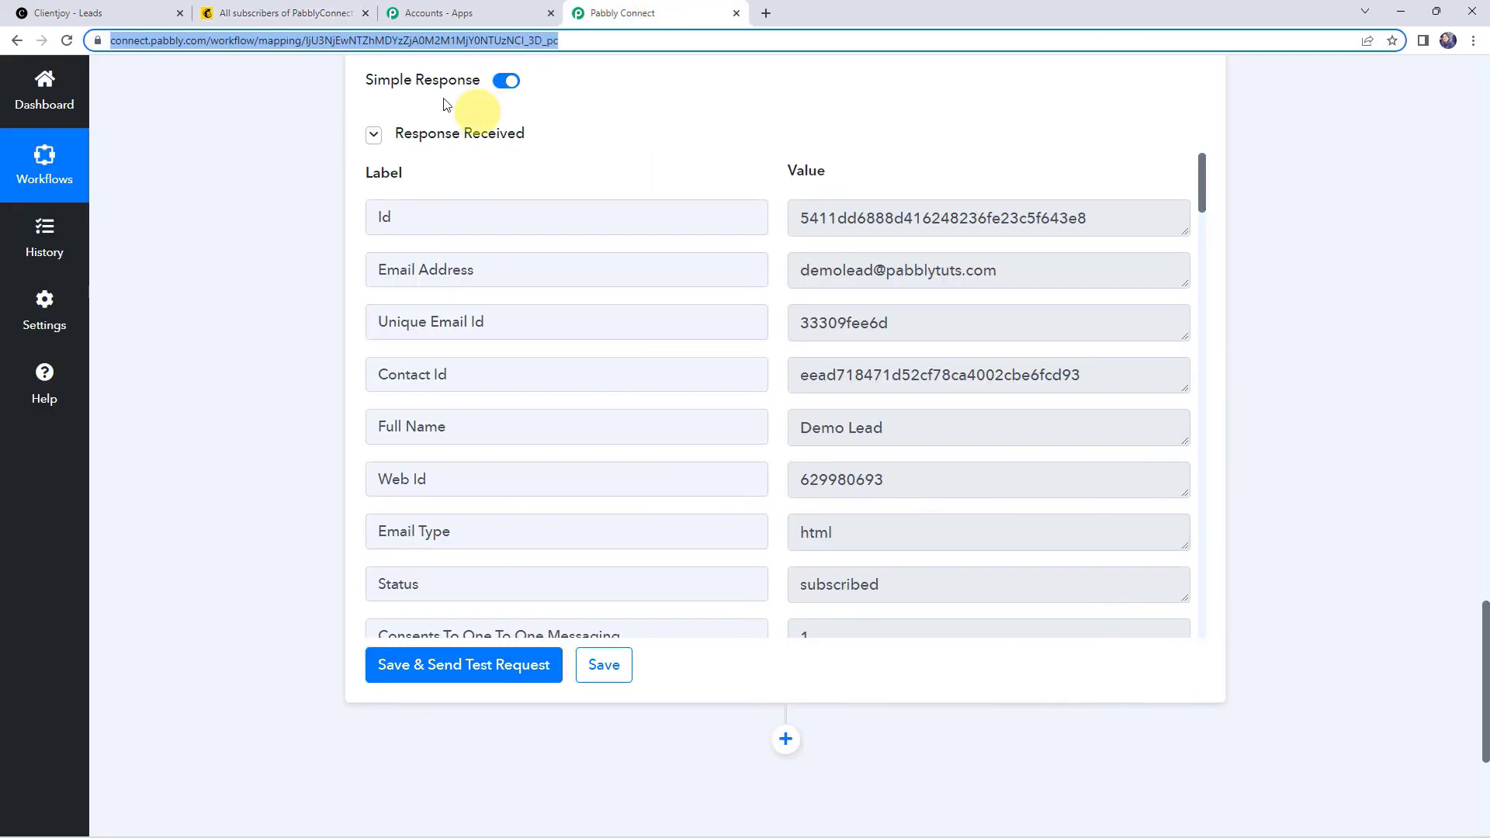
scroll(274, 245, "up", 4)
scroll(273, 245, "up", 15)
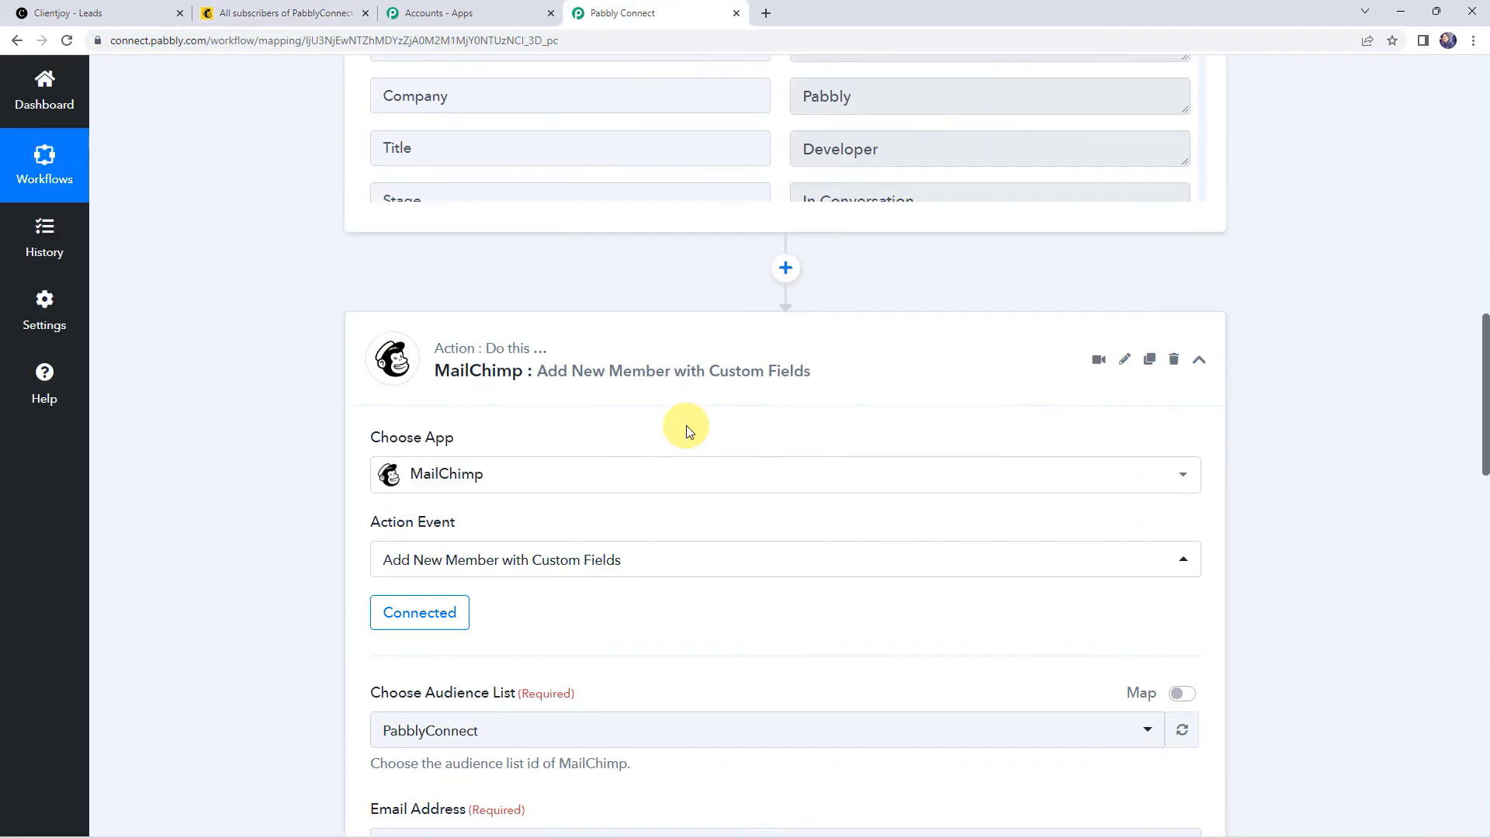
scroll(669, 580, "up", 10)
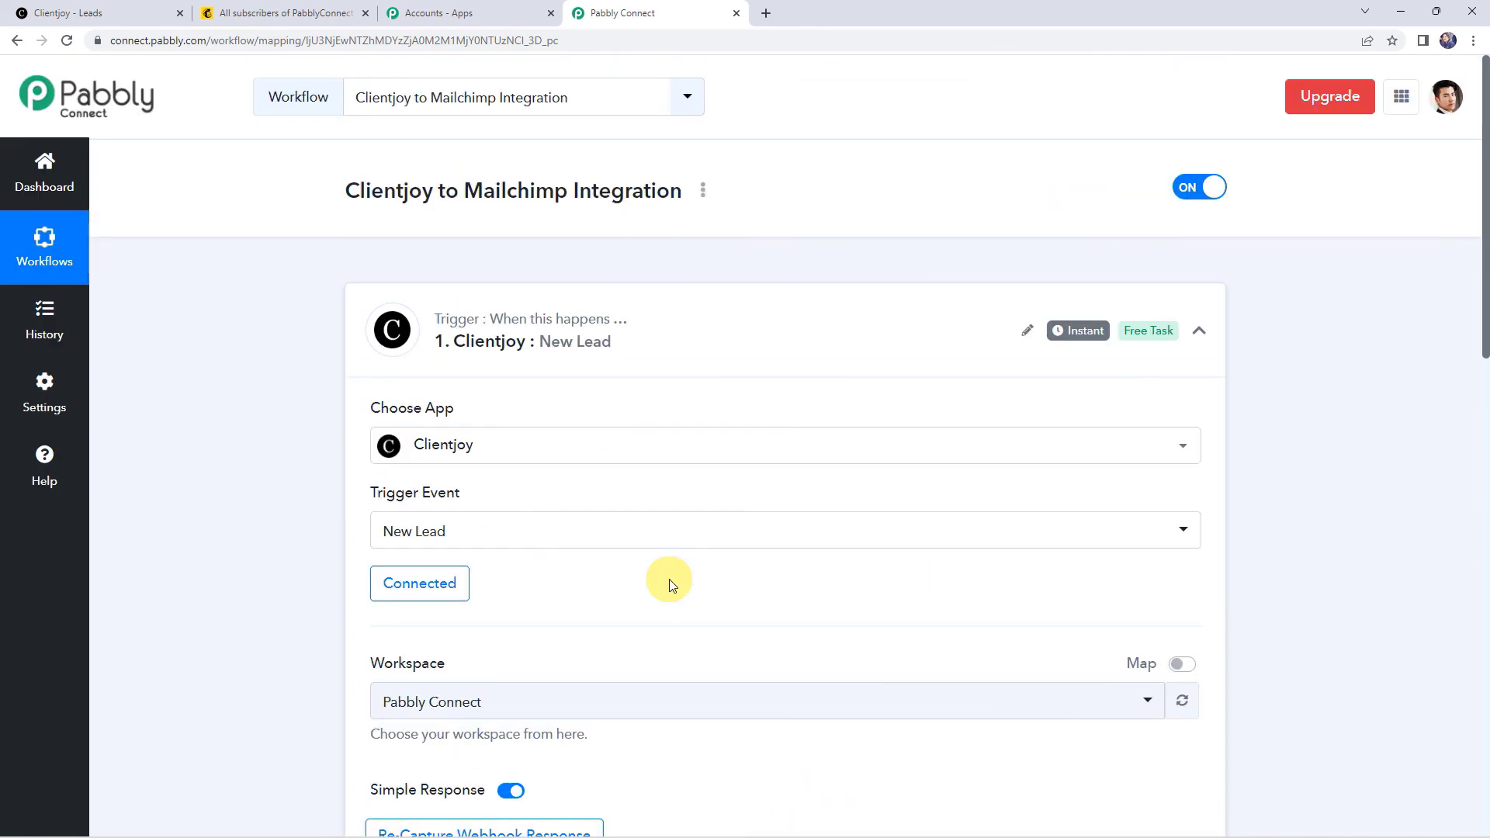
left_click(709, 311)
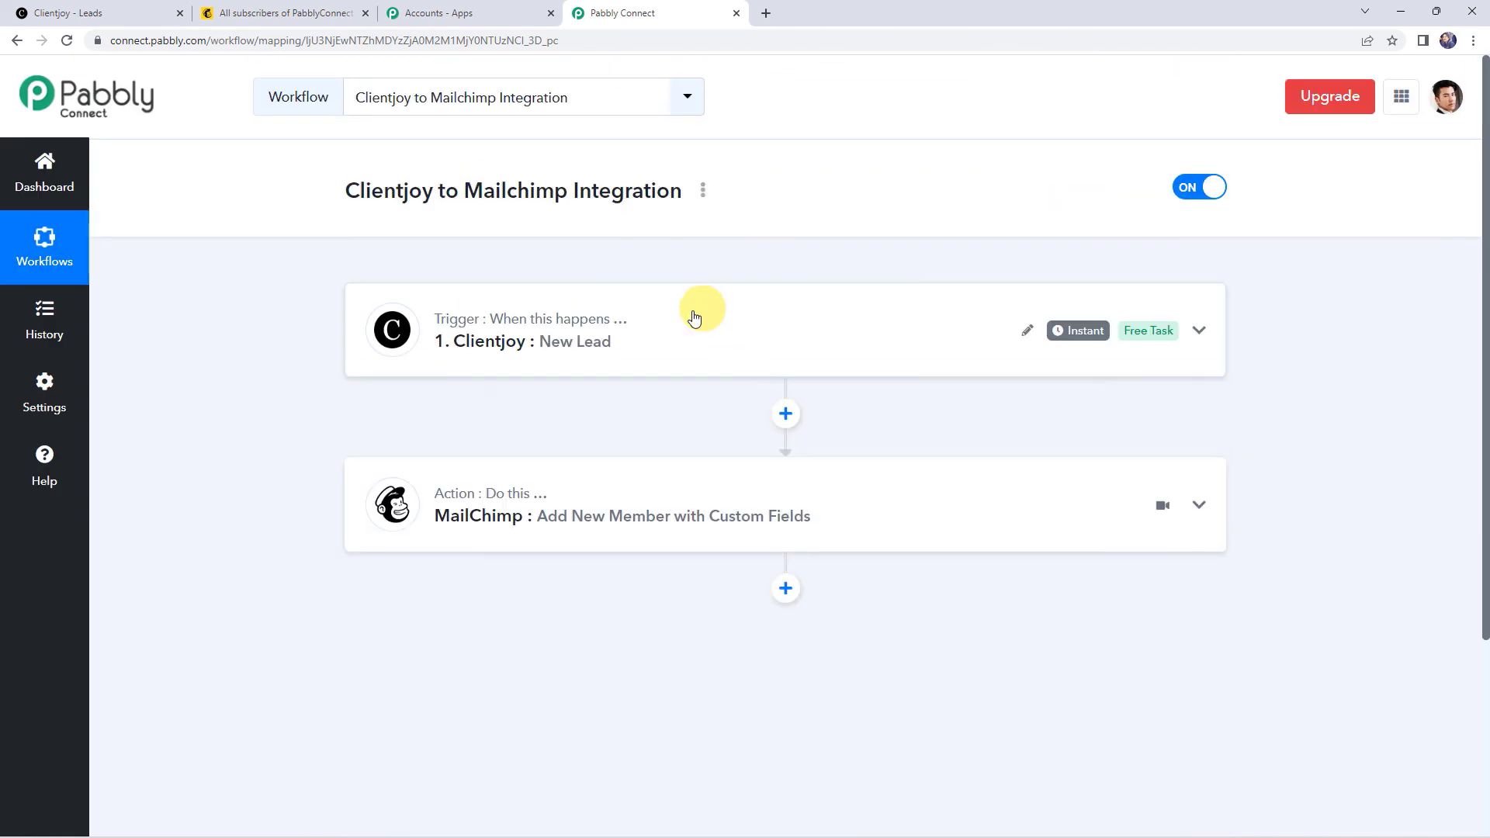